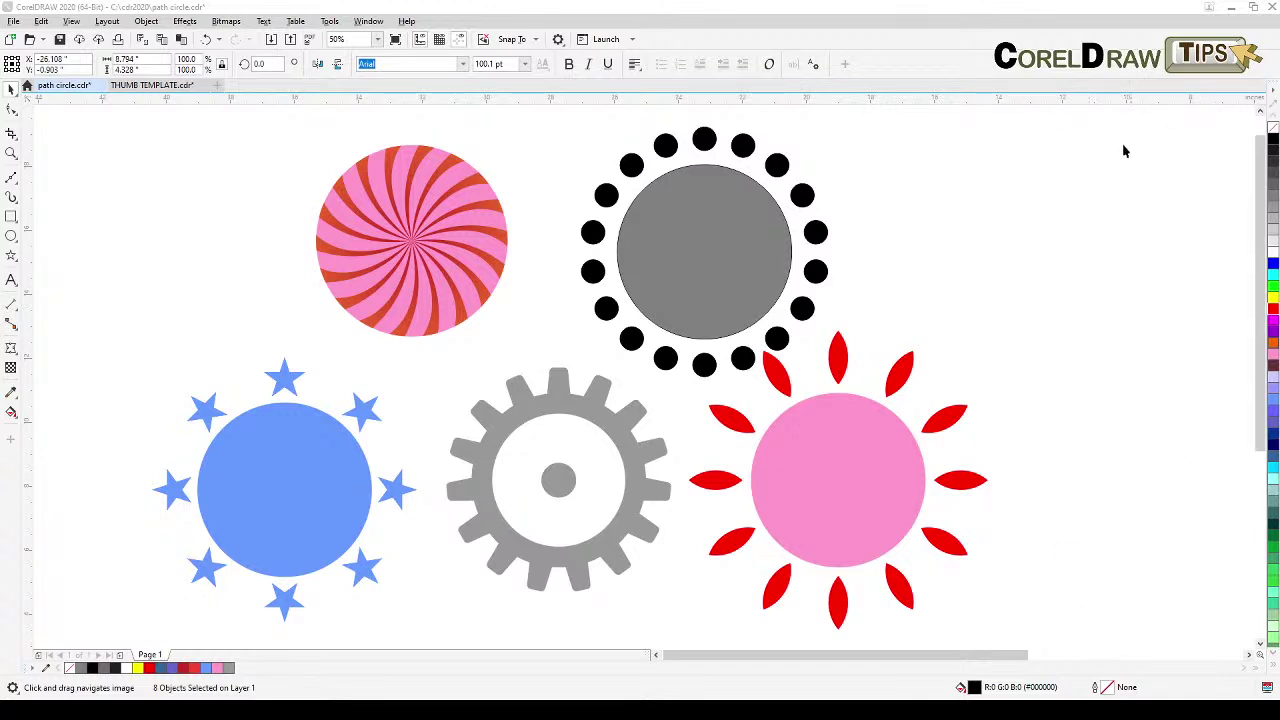
Open the Transform docker with its Rotate settings.
{"action": "left_click", "coordinate": [368, 22]}
{"action": "mouse_move", "coordinate": [410, 200]}
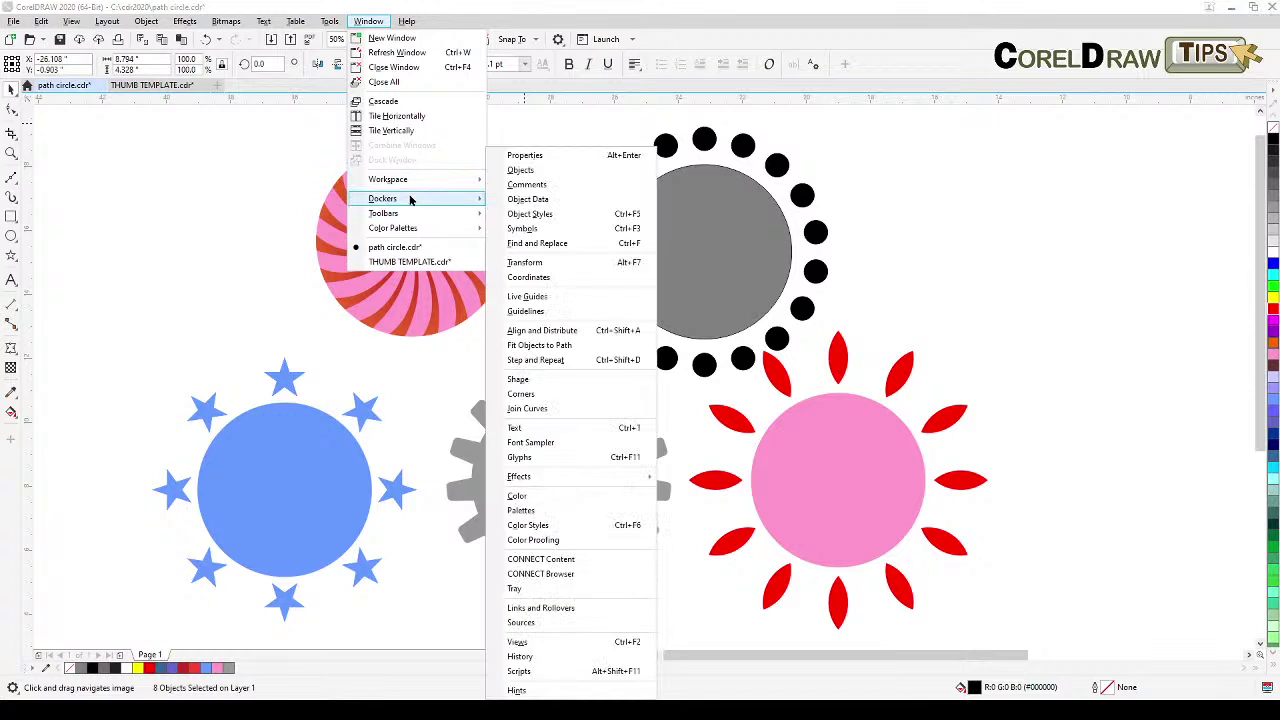
{"action": "left_click", "coordinate": [620, 264]}
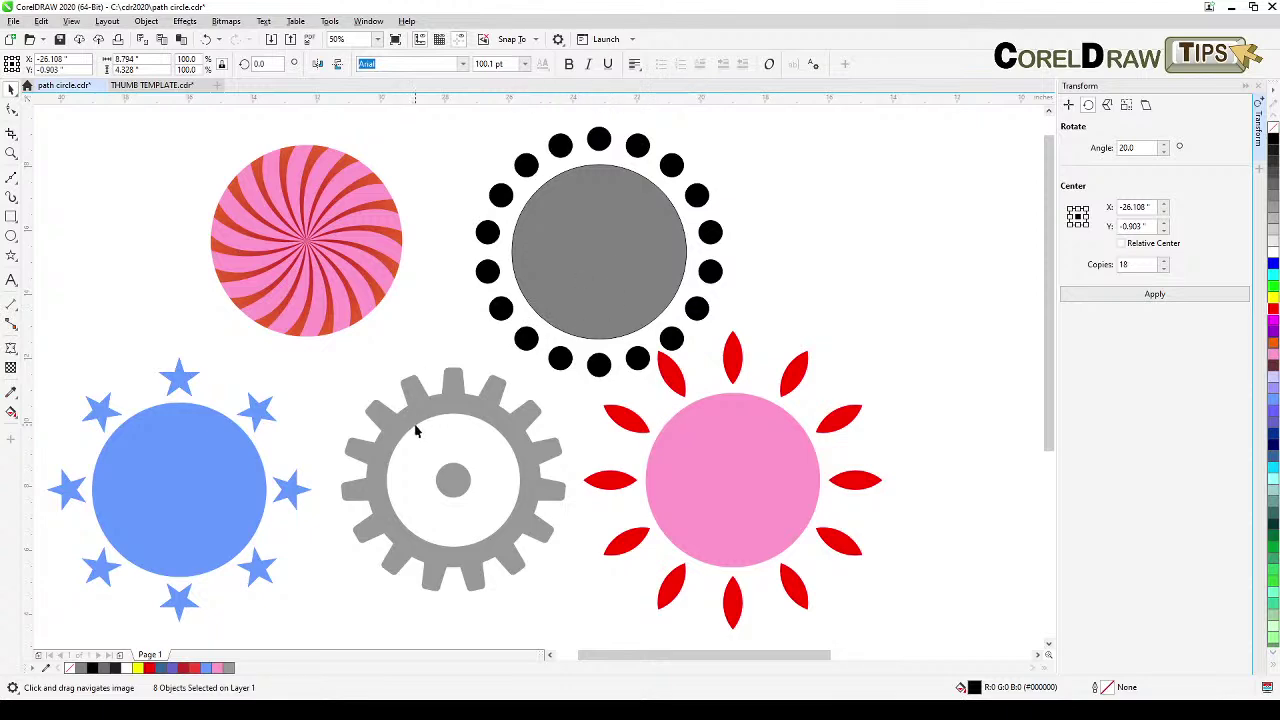
{"action": "left_click_drag", "start_coordinate": [320, 360], "coordinate": [554, 374]}
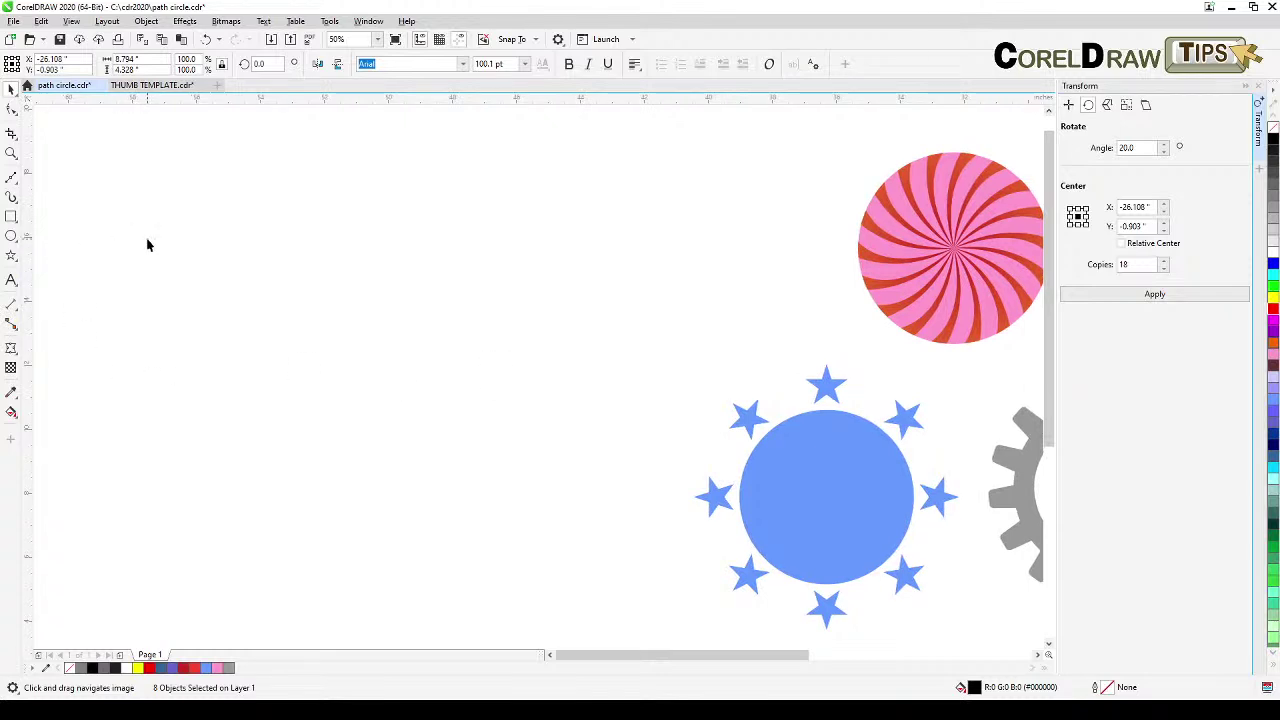
{"action": "left_click", "coordinate": [10, 237]}
{"action": "left_click_drag", "start_coordinate": [382, 197], "coordinate": [444, 257]}
{"action": "left_click", "coordinate": [1268, 210]}
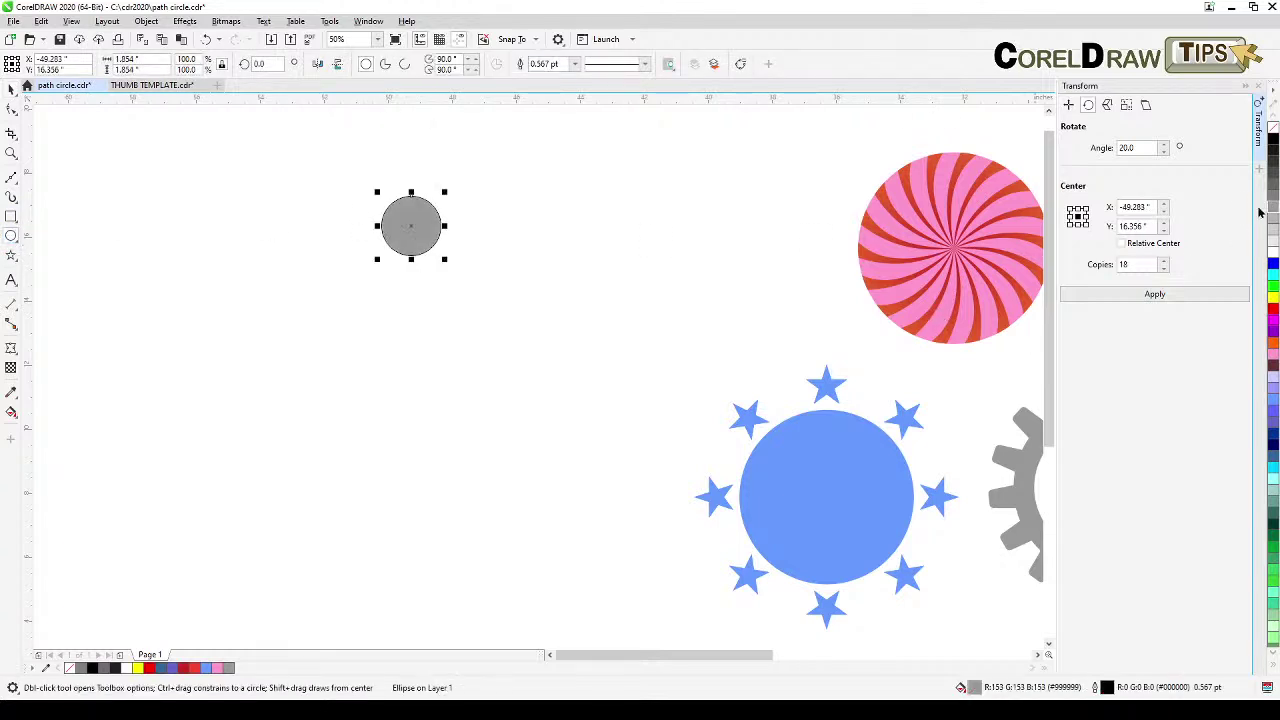
{"action": "left_click", "coordinate": [11, 88]}
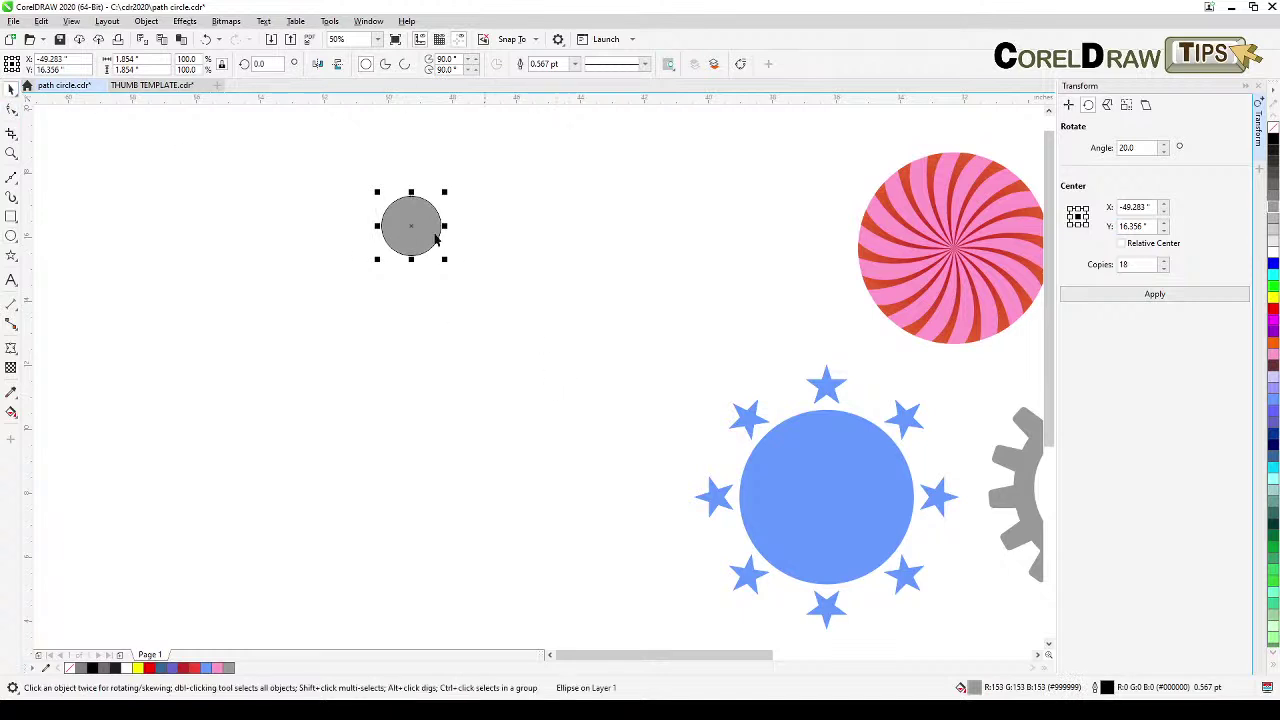
{"action": "scroll", "coordinate": [402, 210], "scroll_direction": "up", "scroll_amount": 1}
{"action": "left_click_drag", "start_coordinate": [528, 248], "coordinate": [531, 270]}
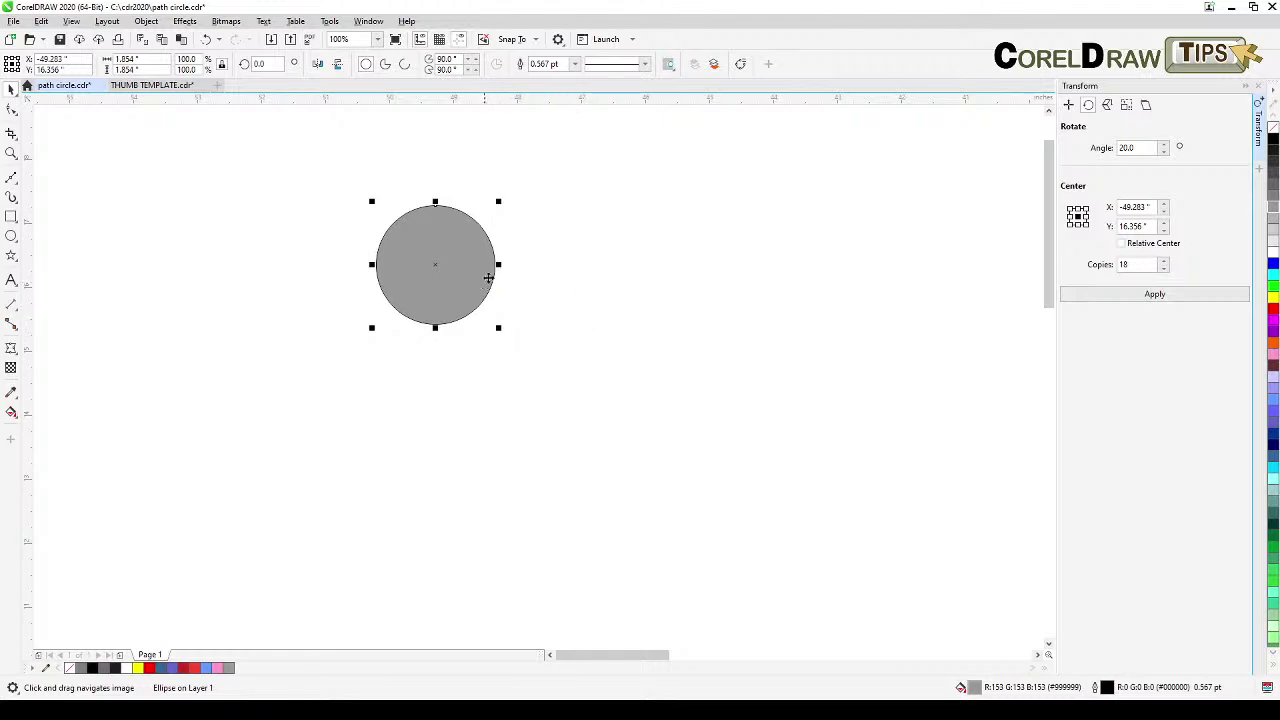
{"action": "key", "text": "Delete"}
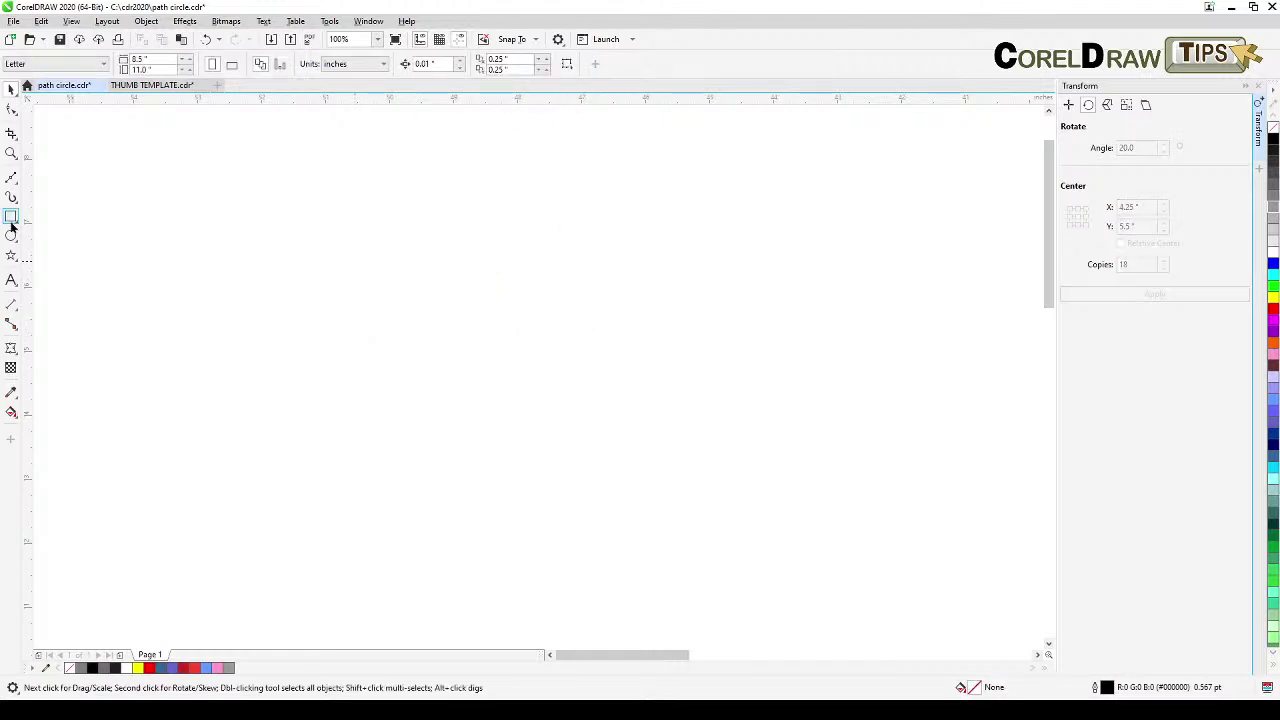
Draw an upright rectangle about 1 × 1.94 inches in the empty area and fill it with grey #999999.
{"action": "left_click", "coordinate": [9, 219]}
{"action": "left_click_drag", "start_coordinate": [356, 189], "coordinate": [426, 319]}
{"action": "left_click", "coordinate": [10, 89]}
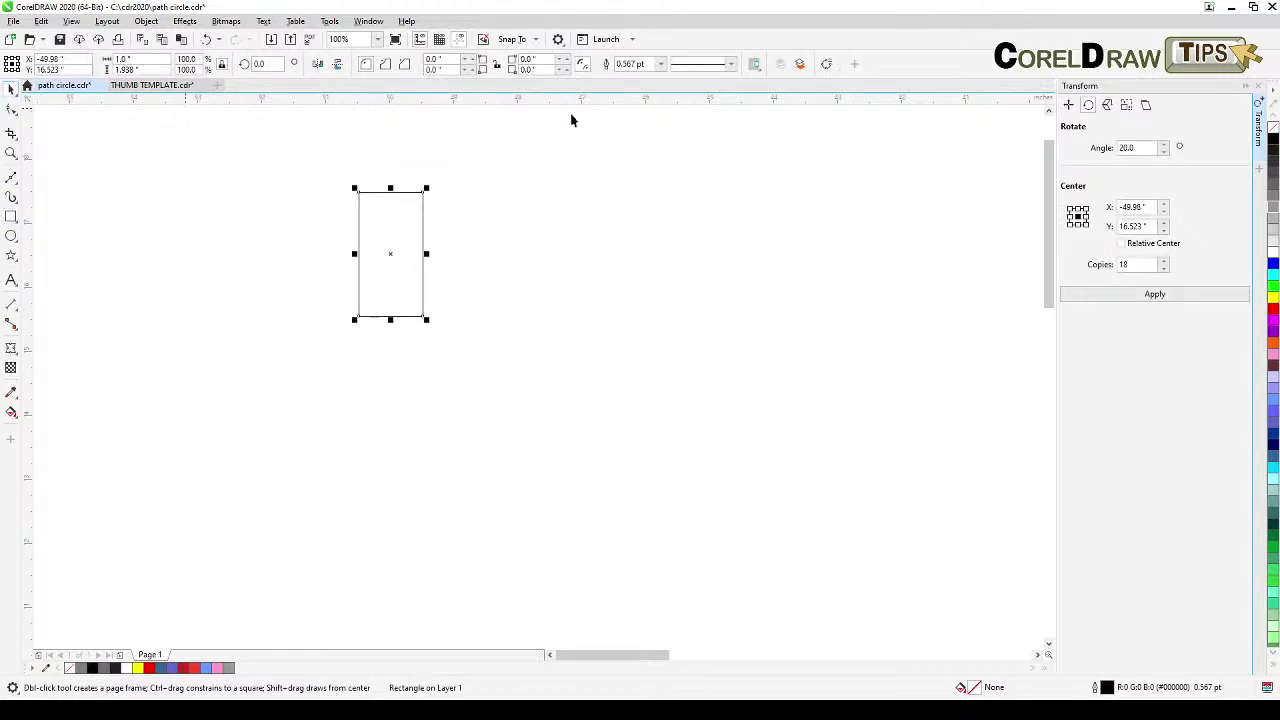
{"action": "left_click", "coordinate": [1274, 209]}
{"action": "left_click", "coordinate": [543, 277]}
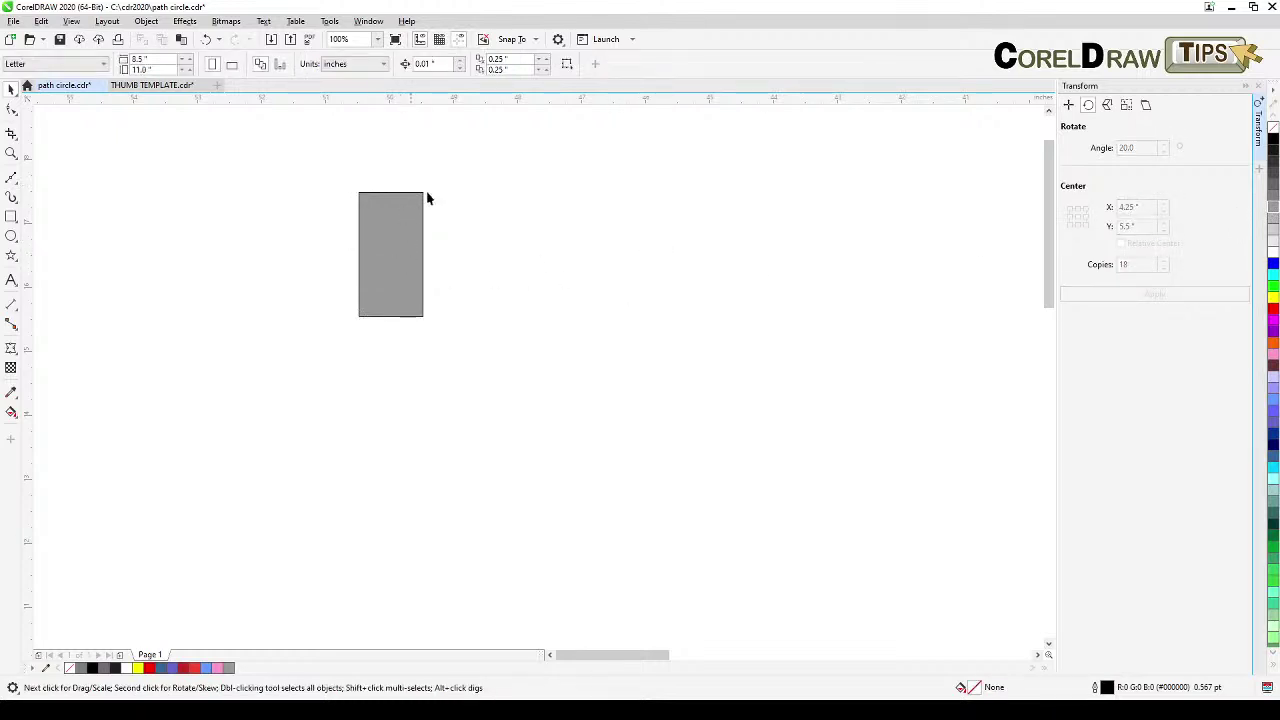
Rotate the grey rectangle freely several times around its own center, ending at about 119 degrees.
{"action": "left_click", "coordinate": [383, 209]}
{"action": "left_click", "coordinate": [384, 210]}
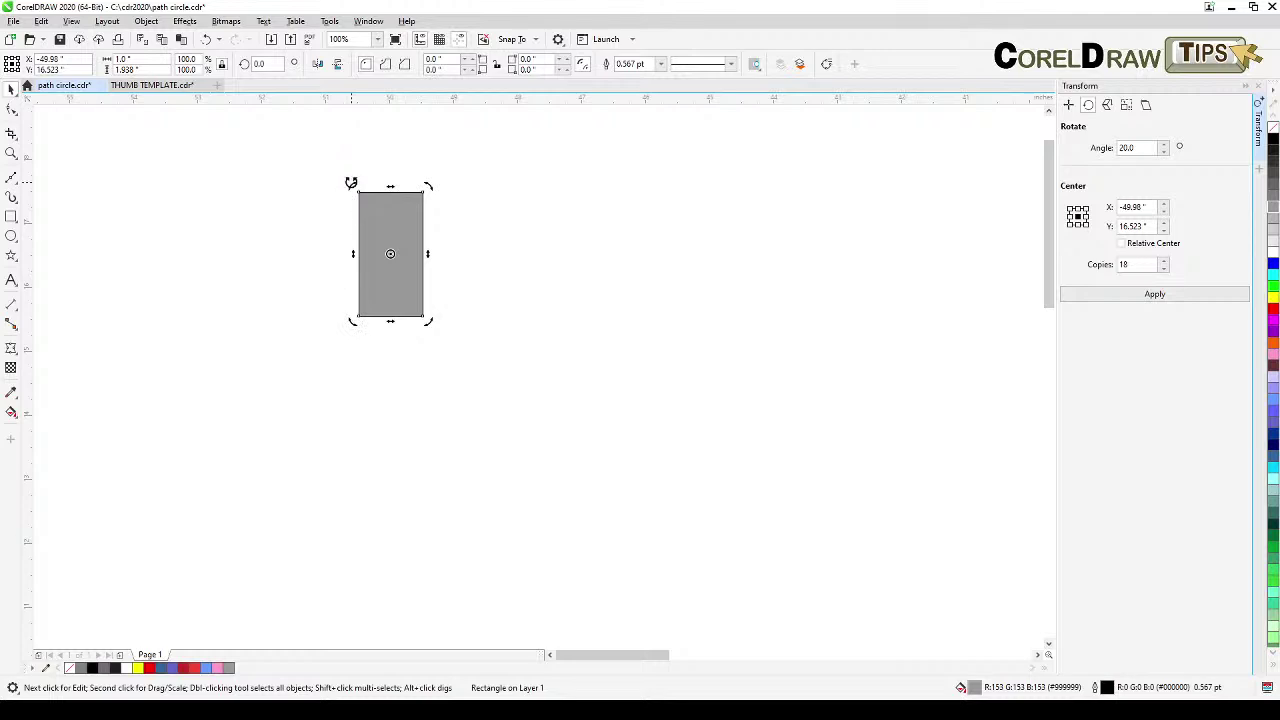
{"action": "left_click_drag", "start_coordinate": [428, 187], "coordinate": [466, 240]}
{"action": "left_click_drag", "start_coordinate": [463, 183], "coordinate": [477, 313]}
{"action": "left_click_drag", "start_coordinate": [465, 188], "coordinate": [426, 357]}
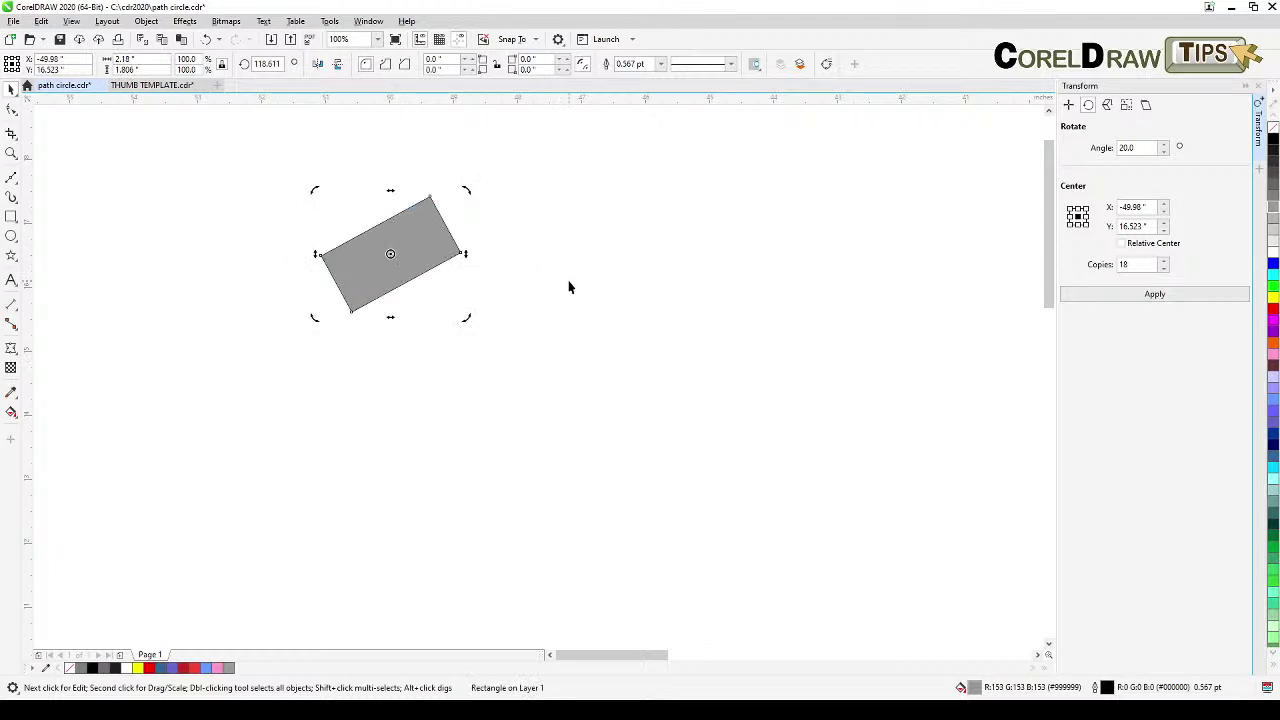
Undo the last three rotations of the grey rectangle.
{"action": "key", "text": "ctrl+z"}
{"action": "key", "text": "ctrl+z"}
{"action": "key", "text": "ctrl+z"}
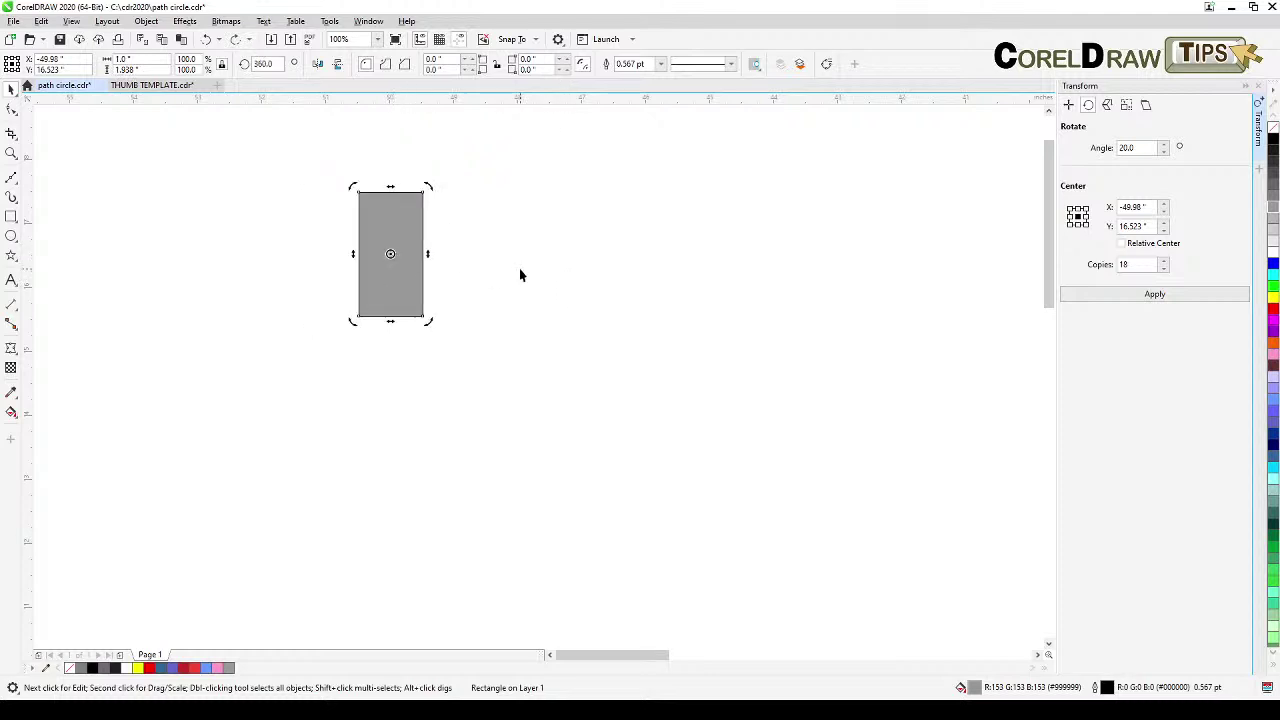
{"action": "left_click", "coordinate": [480, 262]}
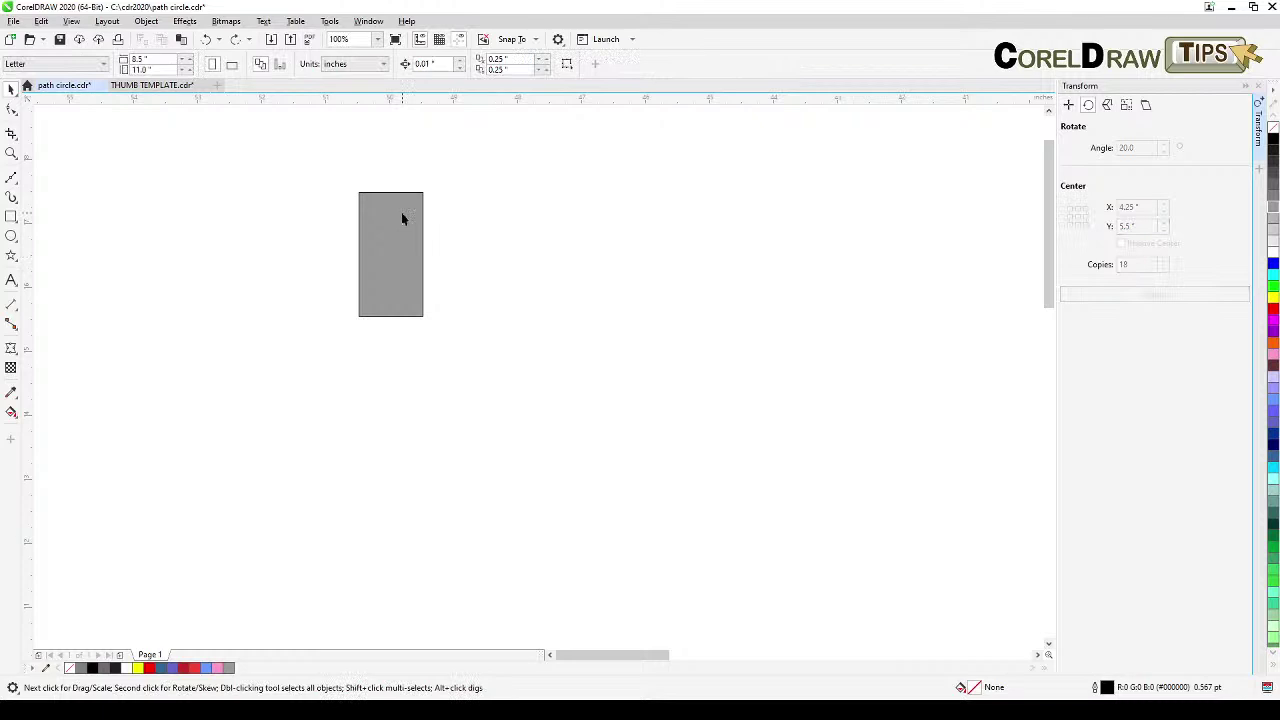
{"action": "left_click", "coordinate": [402, 218]}
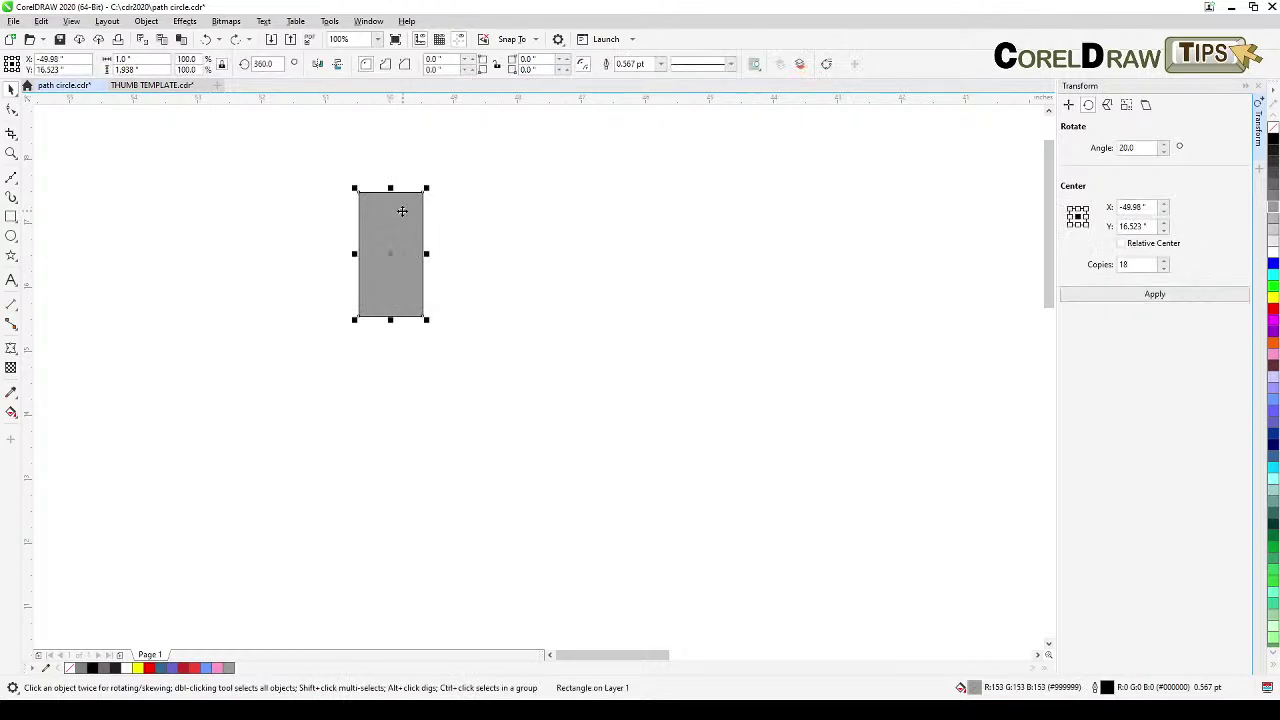
{"action": "left_click", "coordinate": [483, 289]}
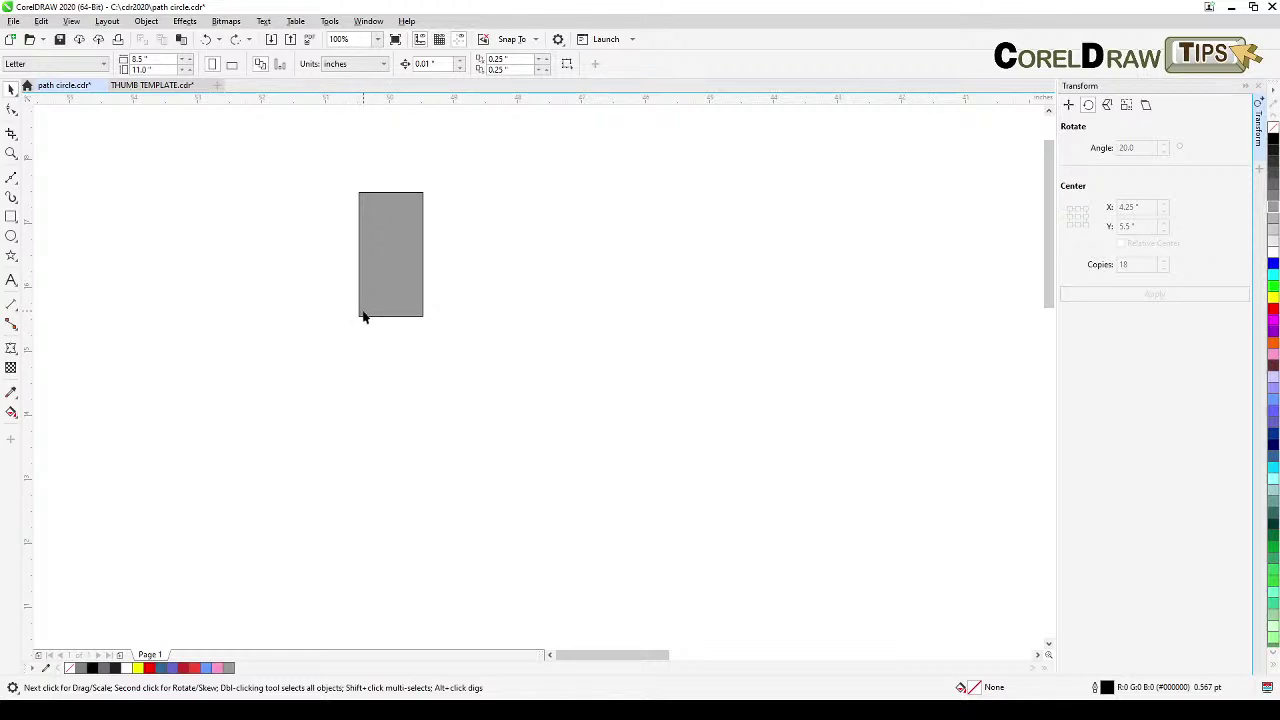
Move the rectangle's center of rotation to its lower-left corner and rotate it freely around that corner to about 48 degrees.
{"action": "left_click", "coordinate": [375, 256]}
{"action": "left_click", "coordinate": [375, 252]}
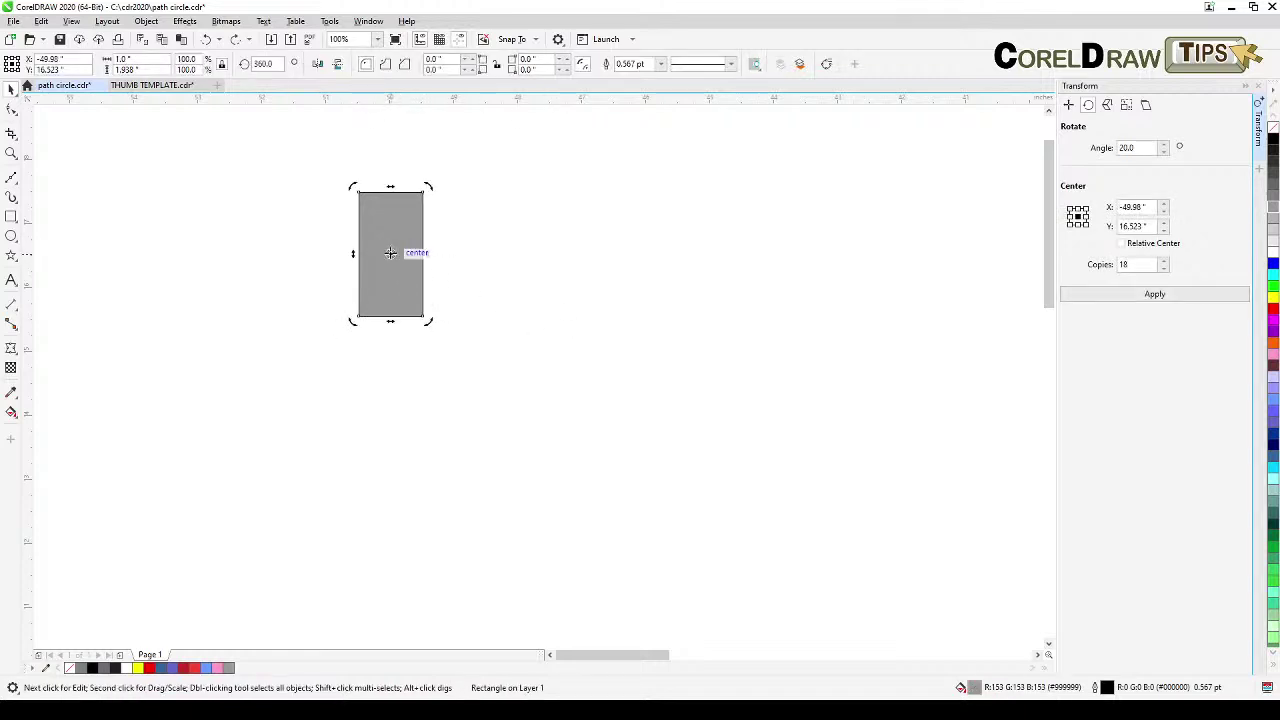
{"action": "left_click", "coordinate": [70, 21]}
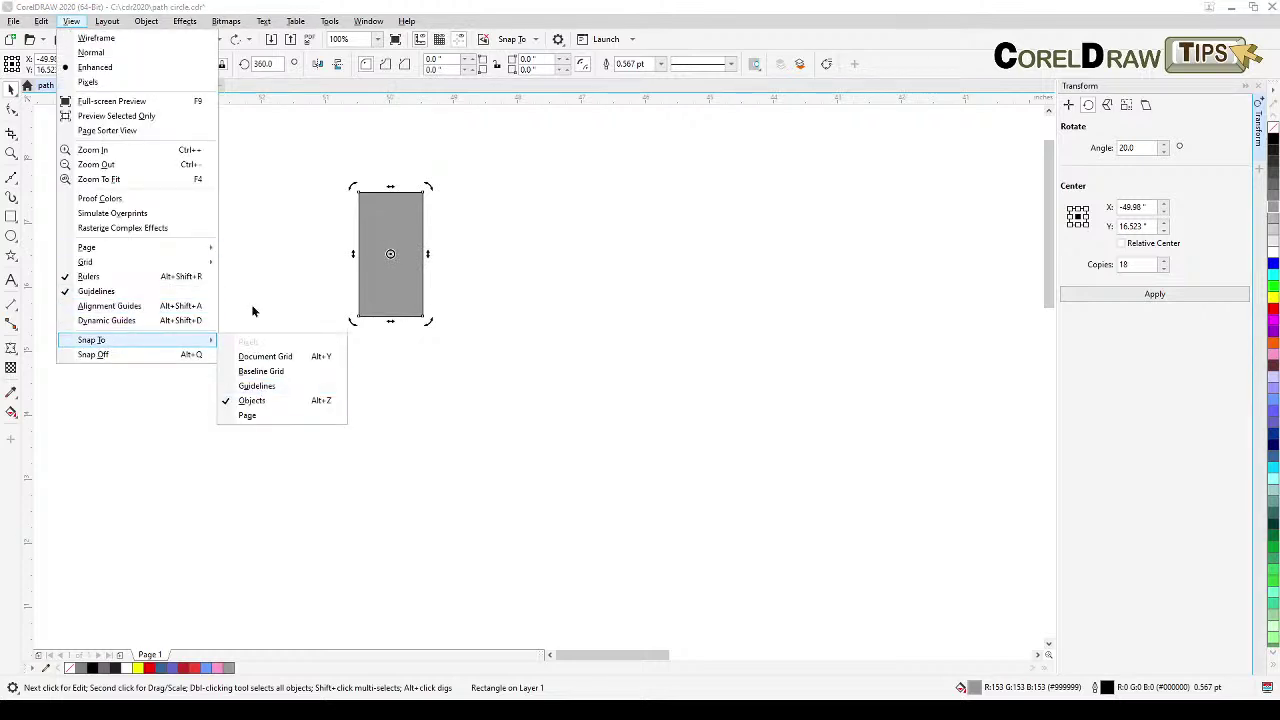
{"action": "left_click", "coordinate": [265, 210]}
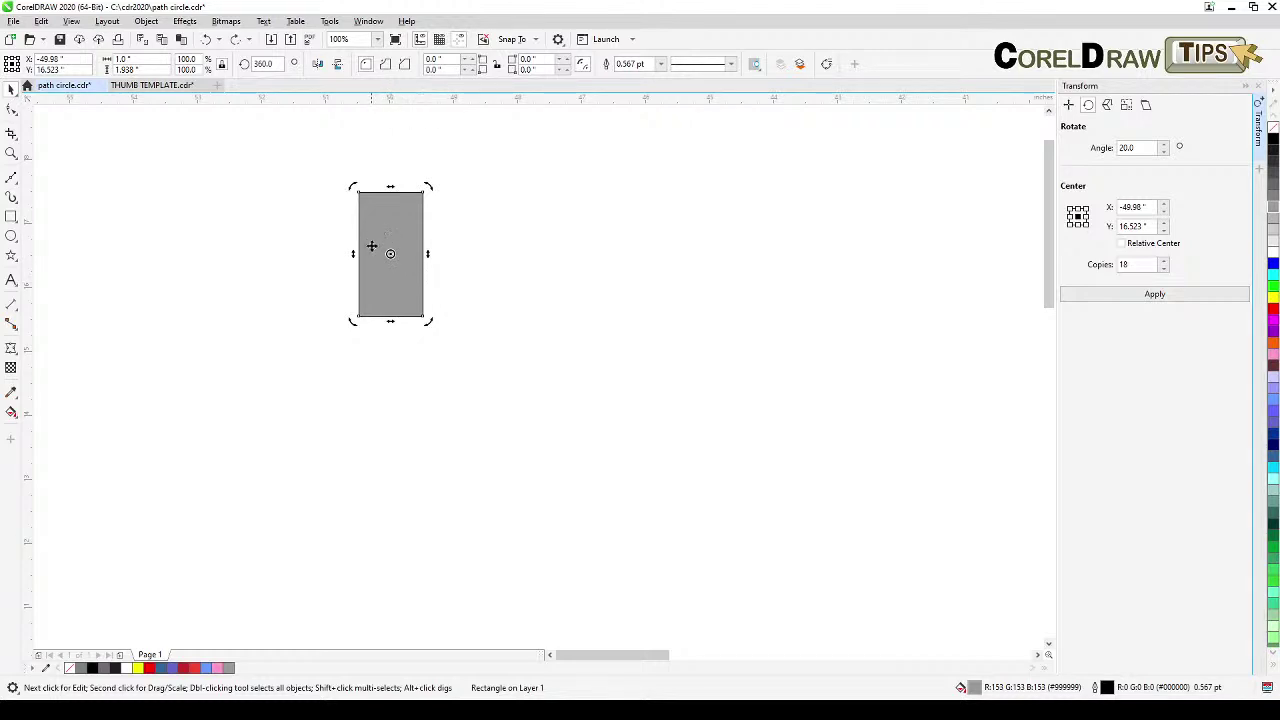
{"action": "mouse_move", "coordinate": [390, 253]}
{"action": "left_mouse_down"}
{"action": "mouse_move", "coordinate": [366, 277]}
{"action": "mouse_move", "coordinate": [358, 316]}
{"action": "left_mouse_up"}
{"action": "left_click_drag", "start_coordinate": [429, 185], "coordinate": [331, 209]}
{"action": "left_click_drag", "start_coordinate": [420, 177], "coordinate": [388, 218]}
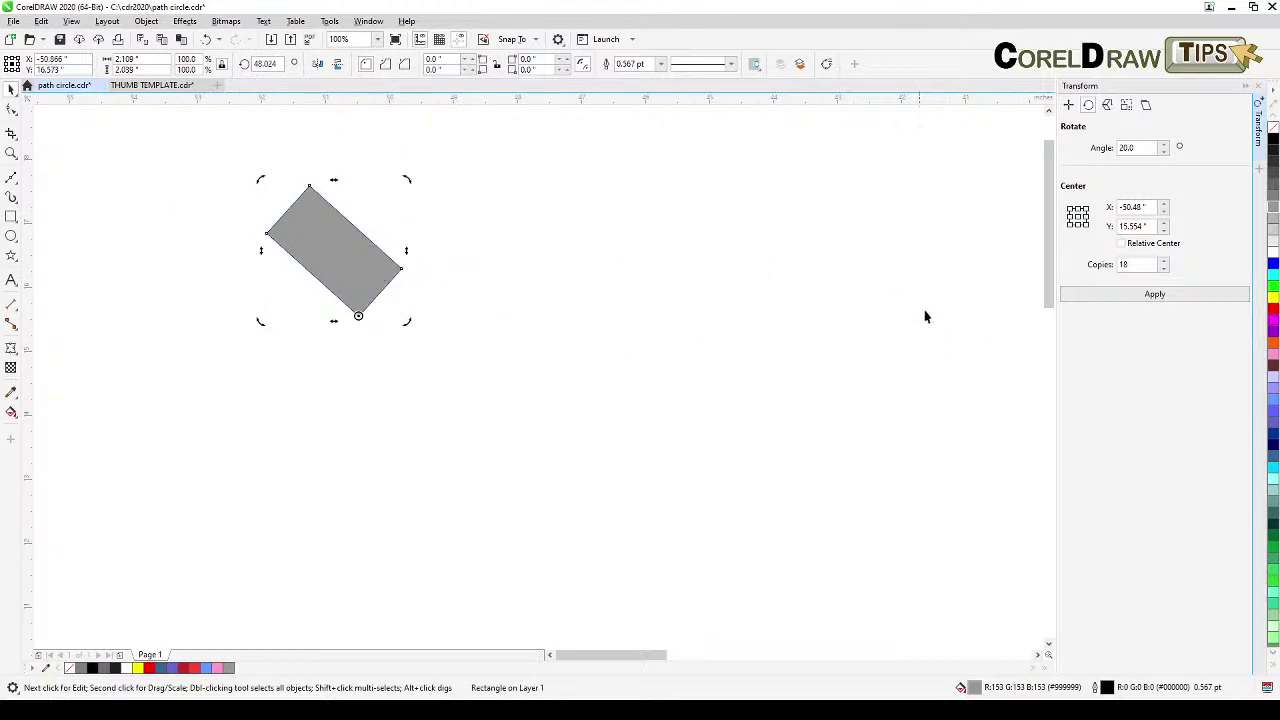
Delete the rotated grey rectangle.
{"action": "left_click", "coordinate": [186, 251]}
{"action": "left_click_drag", "start_coordinate": [224, 142], "coordinate": [609, 454]}
{"action": "key", "text": "Delete"}
Scale down the dark grey circle together with its ring of black dots, keeping it above the gear and petal designs.
{"action": "key", "text": "h"}
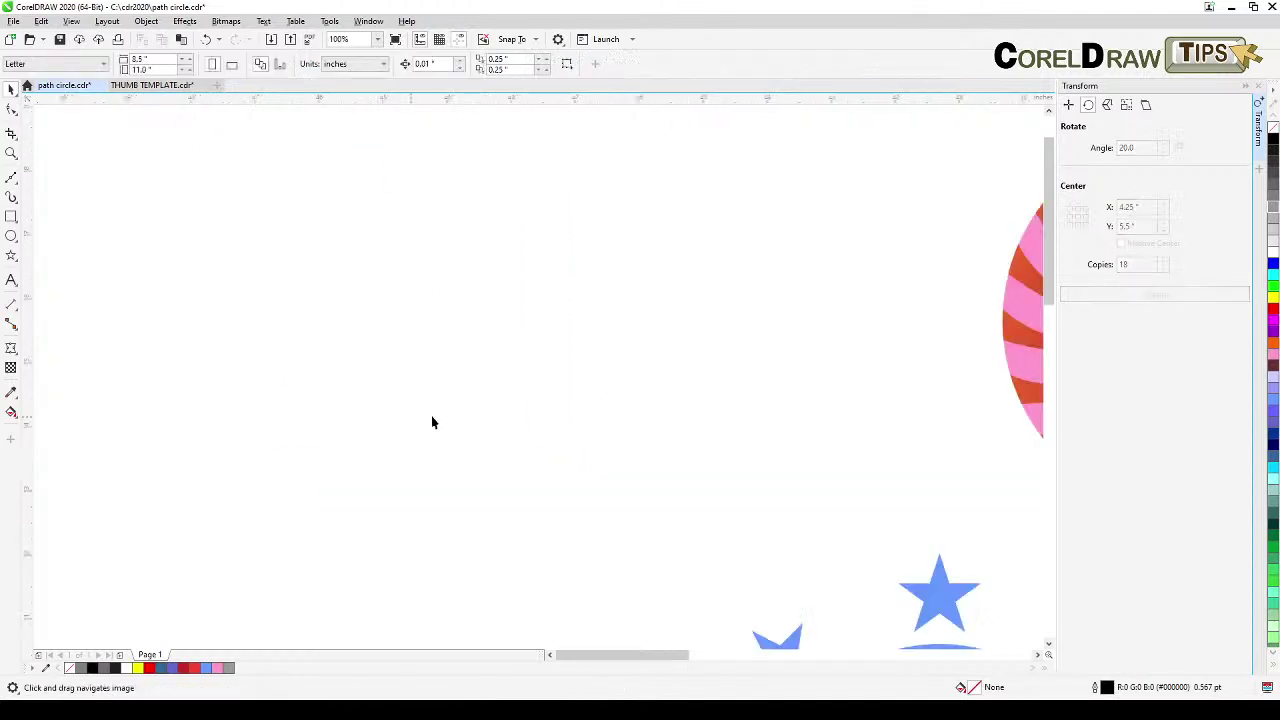
{"action": "left_click_drag", "start_coordinate": [480, 423], "coordinate": [307, 271]}
{"action": "left_click_drag", "start_coordinate": [718, 414], "coordinate": [514, 443]}
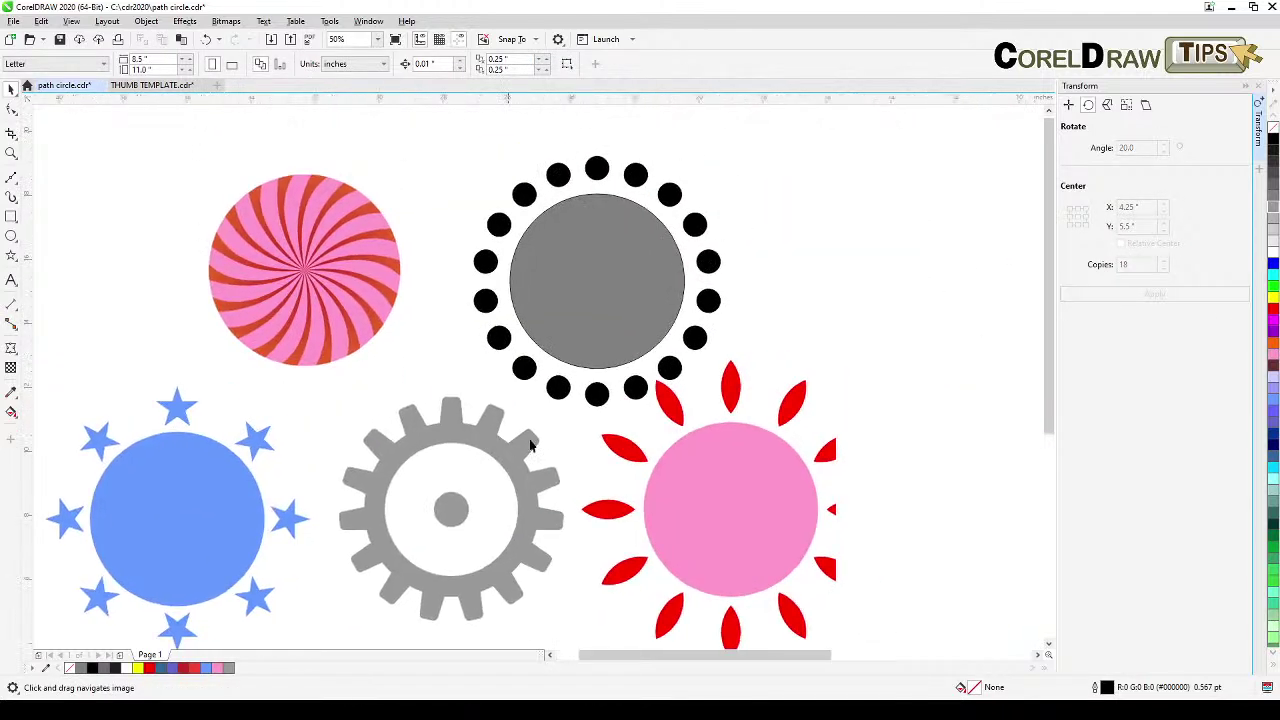
{"action": "left_click_drag", "start_coordinate": [717, 451], "coordinate": [583, 449]}
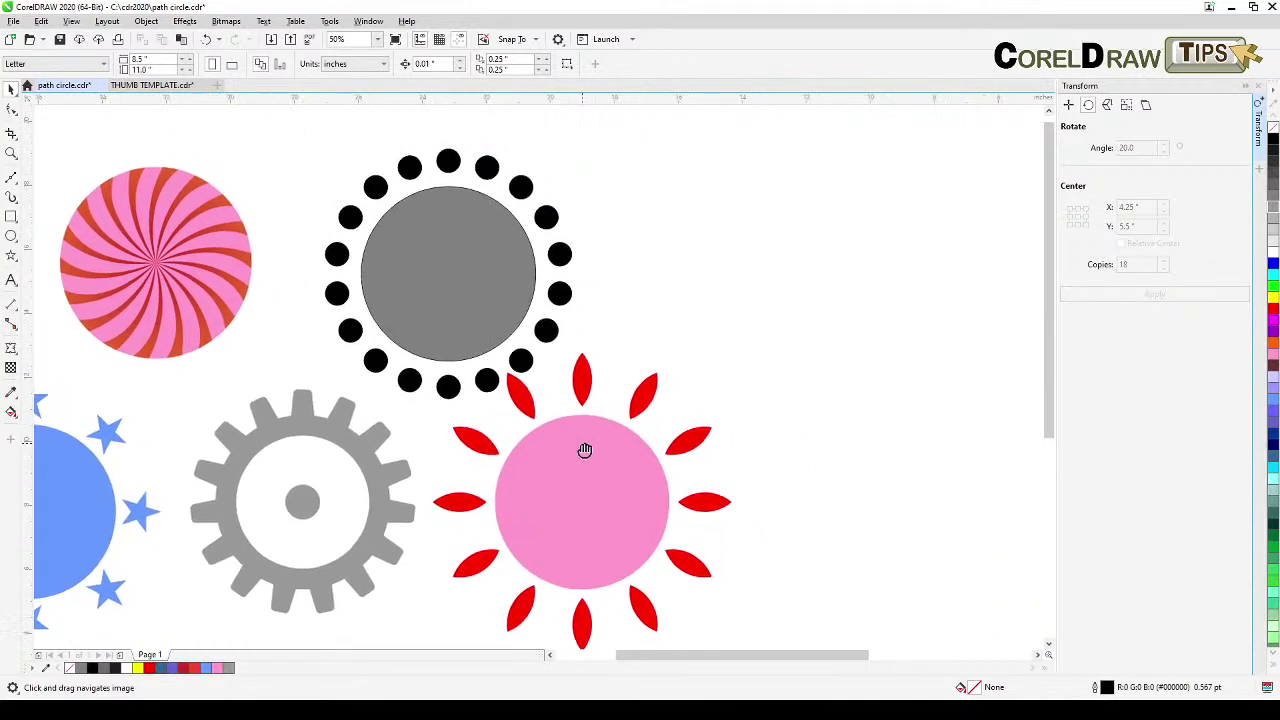
{"action": "left_click_drag", "start_coordinate": [303, 140], "coordinate": [524, 349]}
{"action": "left_click_drag", "start_coordinate": [477, 272], "coordinate": [521, 268]}
{"action": "left_click", "coordinate": [671, 280]}
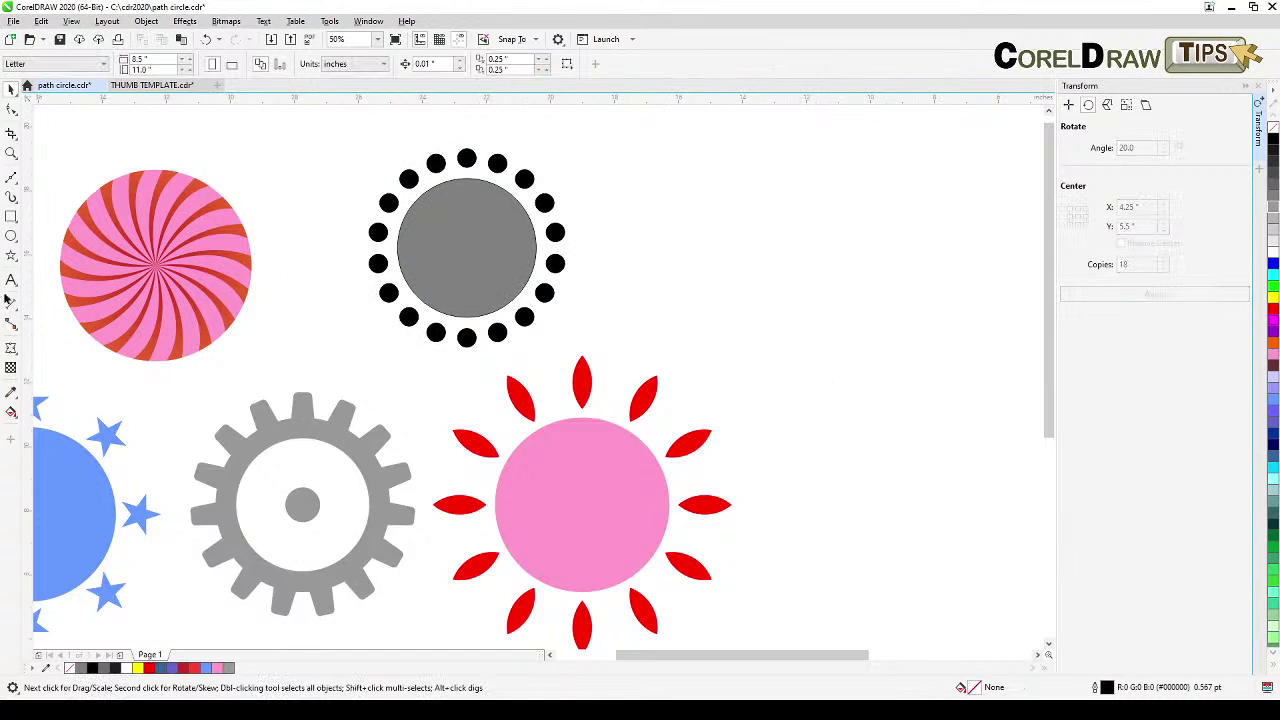
Draw a circle about 4.04 inches wide beside the dotted ring design and fill it with light grey #E6E6E6.
{"action": "left_click", "coordinate": [10, 236]}
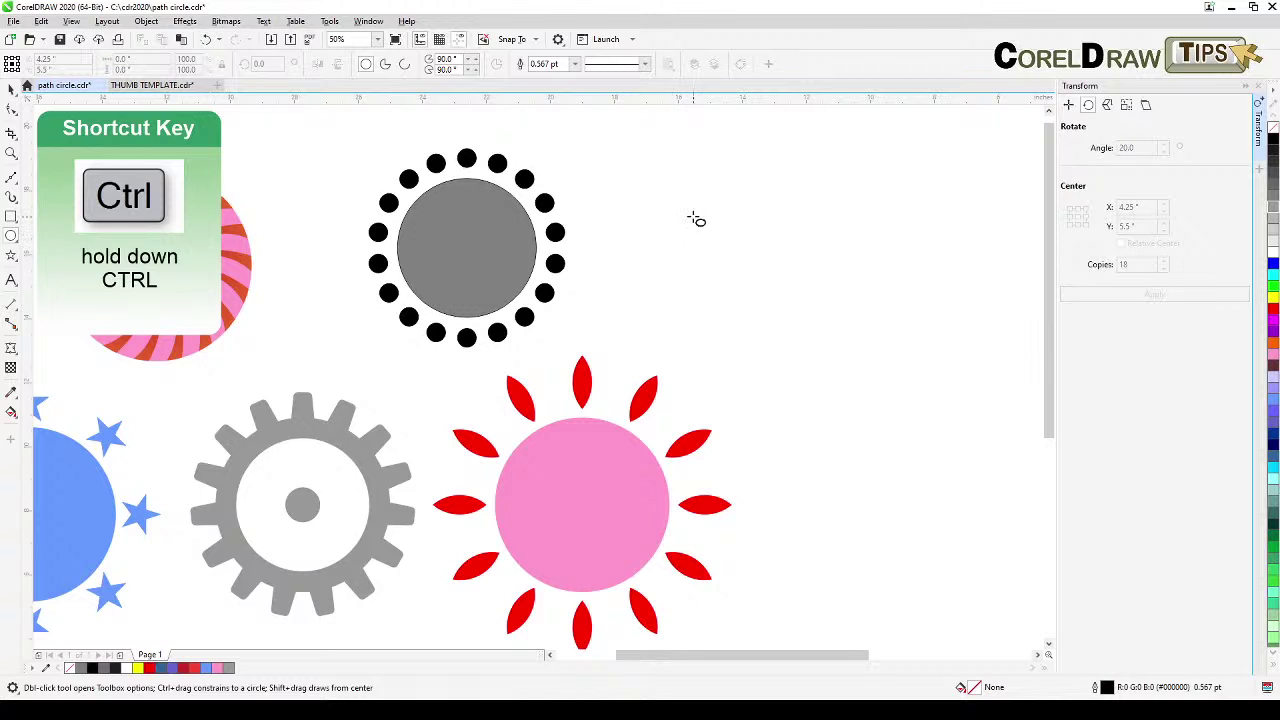
{"action": "left_click_drag", "start_coordinate": [692, 209], "coordinate": [813, 340]}
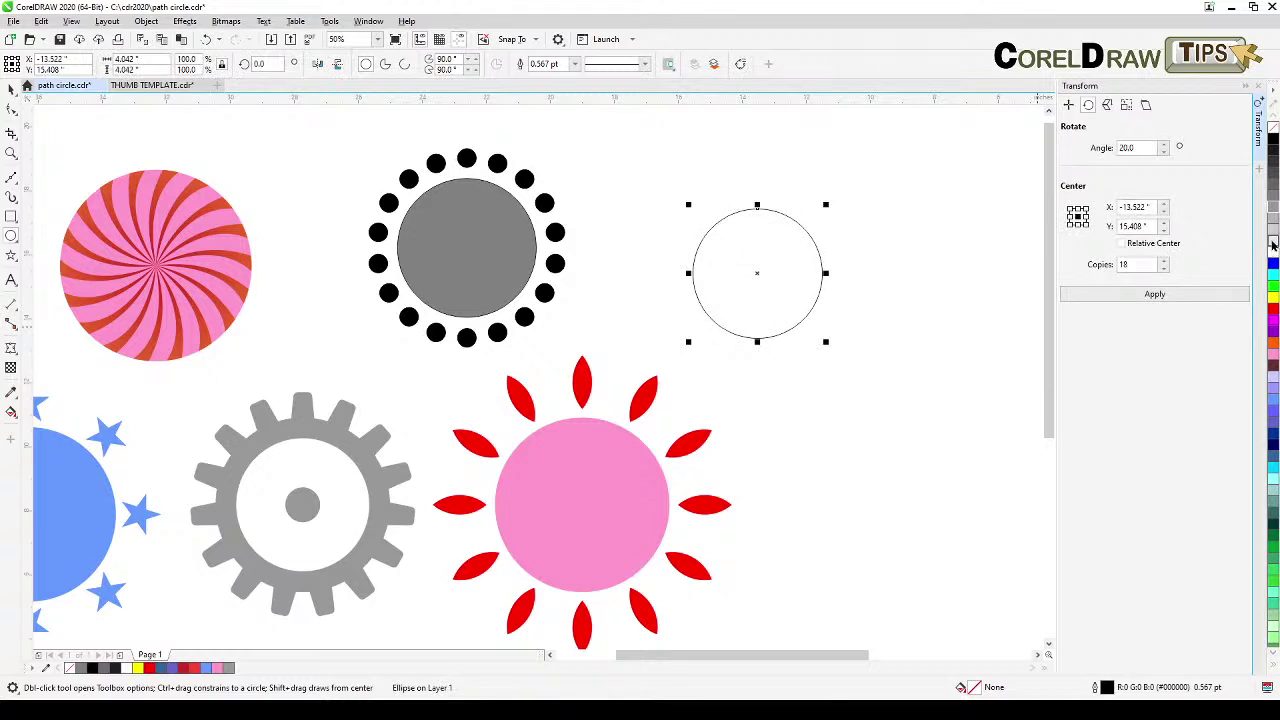
{"action": "left_click", "coordinate": [1270, 248]}
{"action": "left_click", "coordinate": [9, 90]}
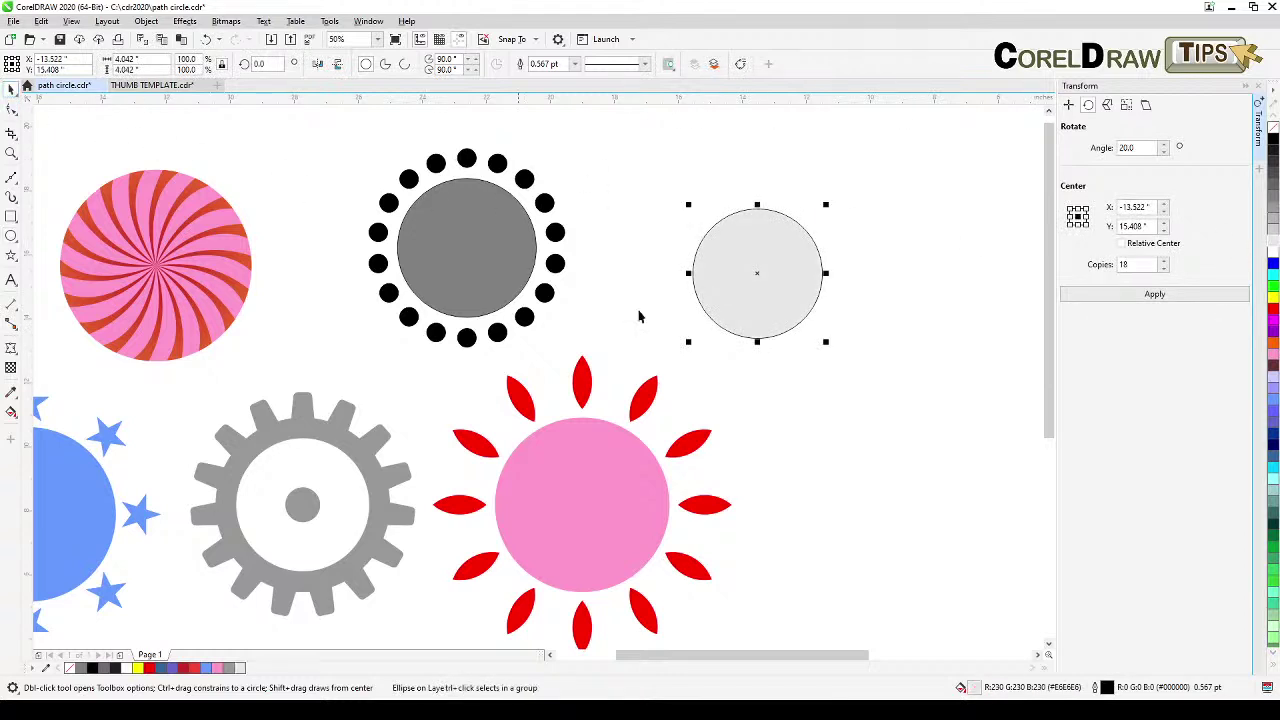
{"action": "left_click_drag", "start_coordinate": [756, 324], "coordinate": [733, 307]}
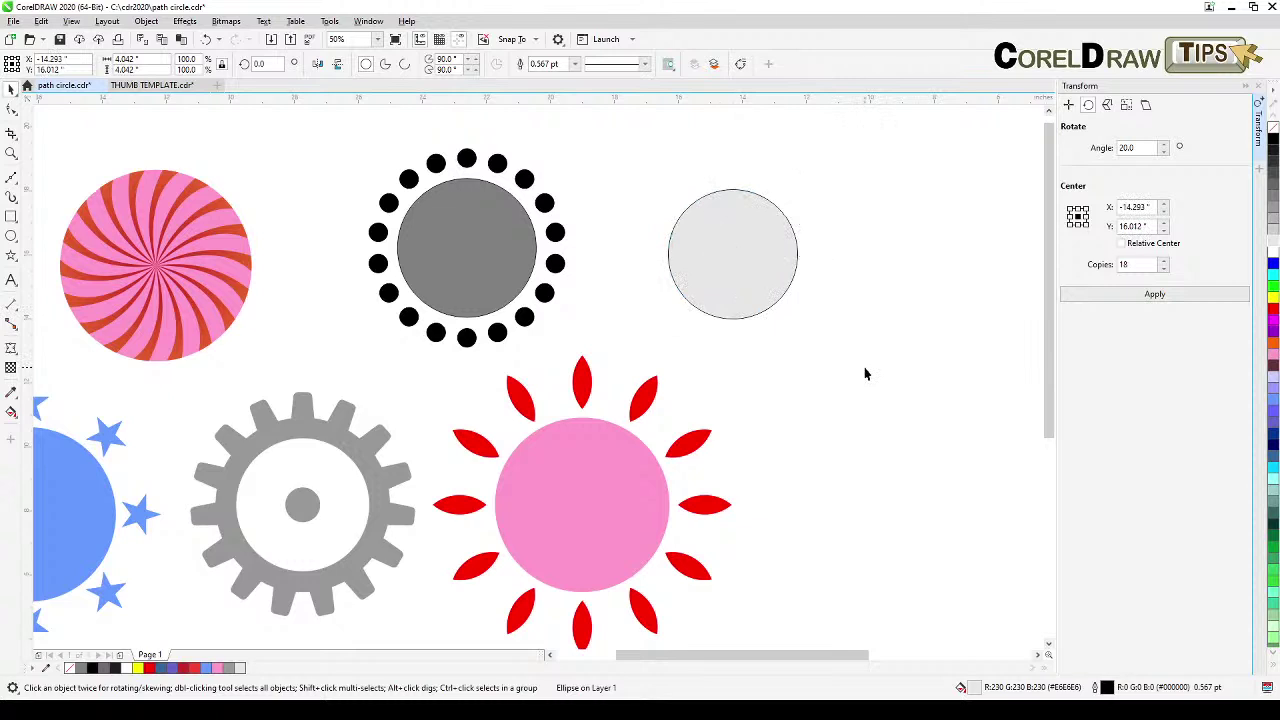
{"action": "left_click", "coordinate": [866, 369]}
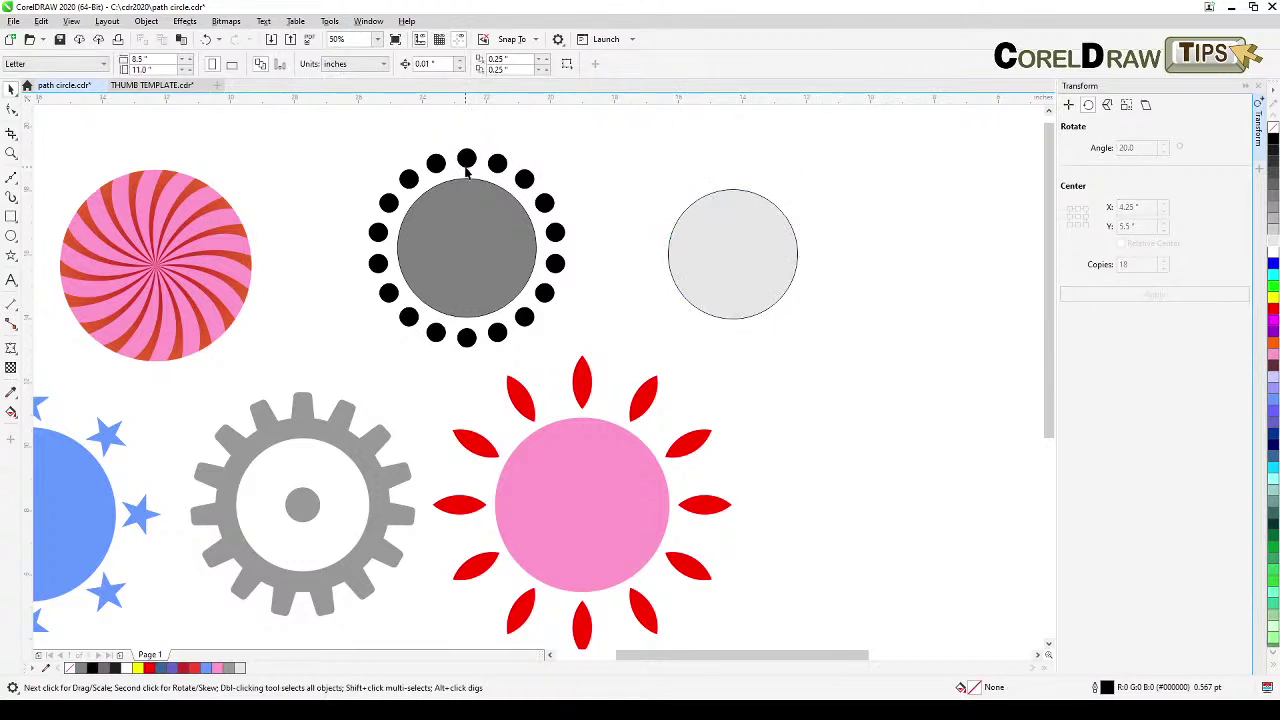
Draw a small circle about 0.5 inch wide, fill it with black, and place it just above the light grey circle.
{"action": "left_click", "coordinate": [11, 236]}
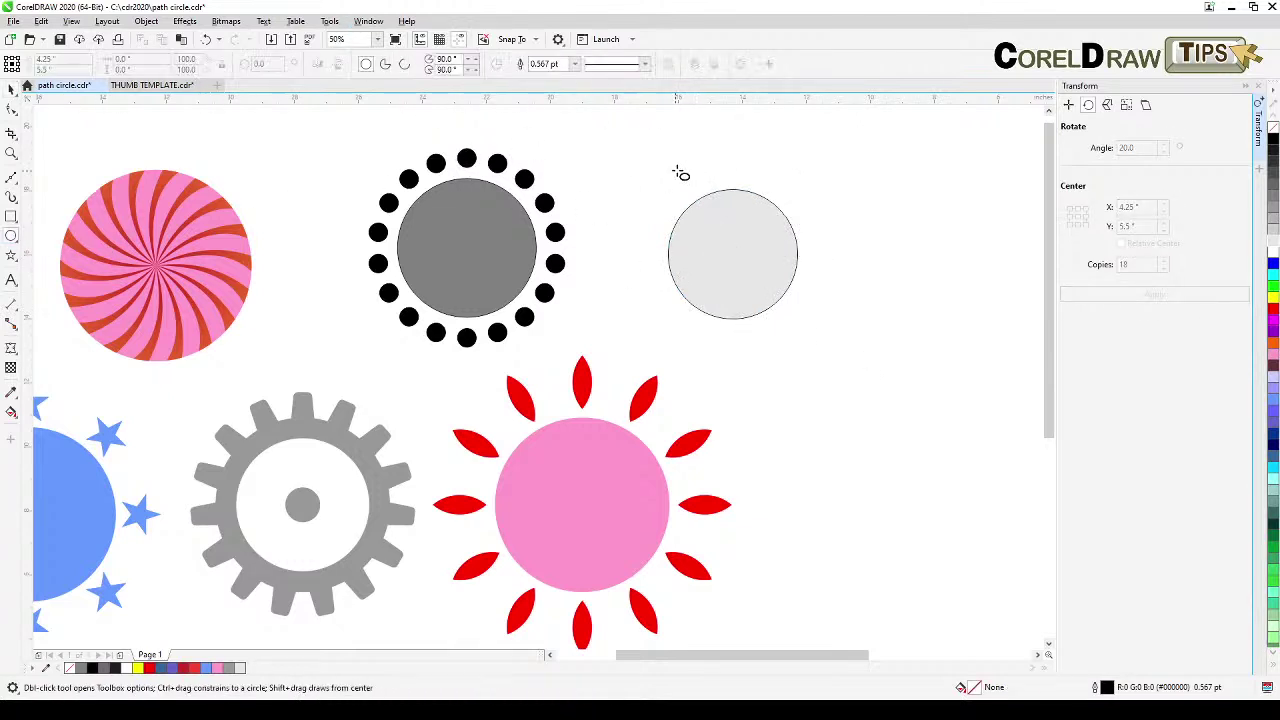
{"action": "left_click_drag", "start_coordinate": [724, 144], "coordinate": [741, 162]}
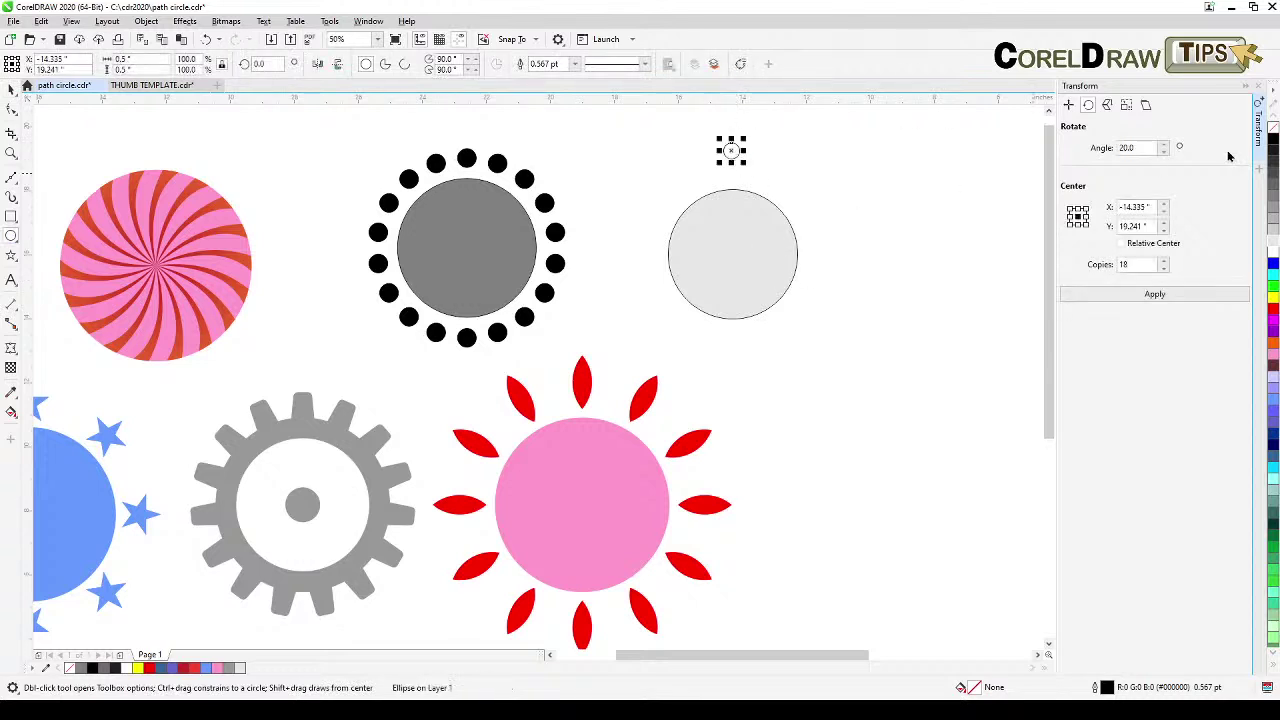
{"action": "left_click", "coordinate": [1271, 138]}
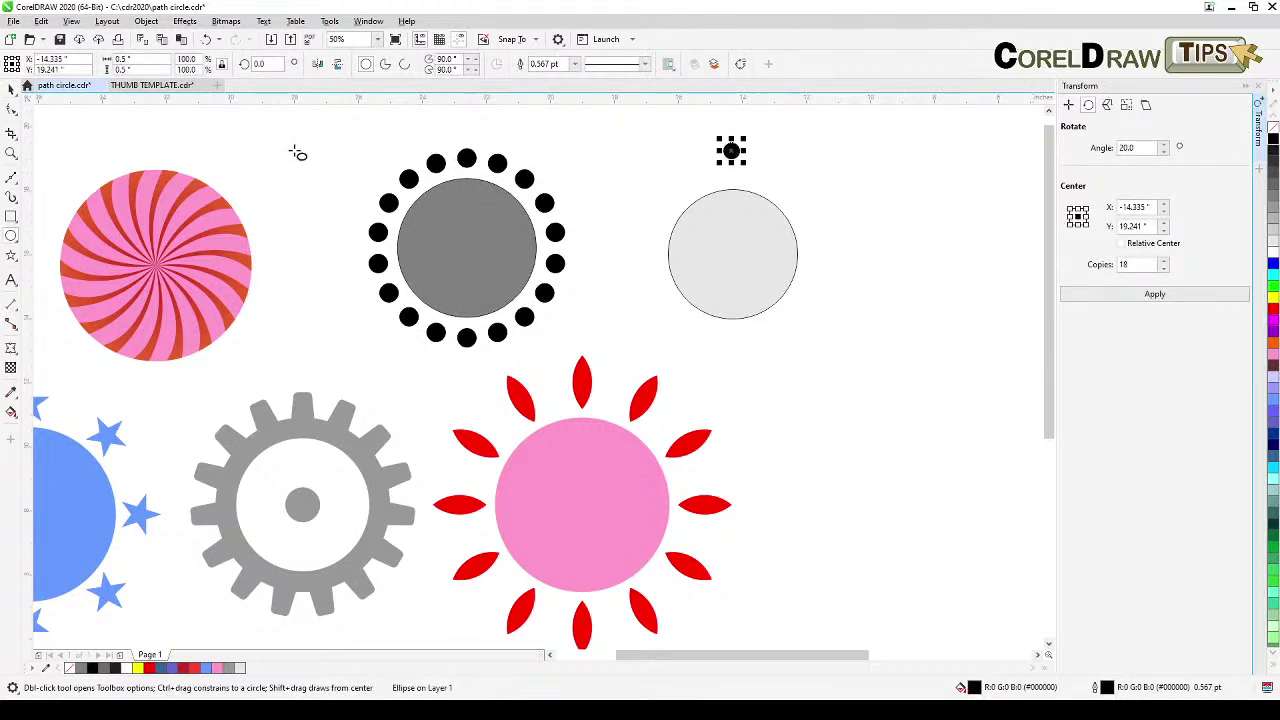
{"action": "left_click", "coordinate": [11, 88]}
{"action": "left_click", "coordinate": [731, 151]}
{"action": "left_click_drag", "start_coordinate": [731, 151], "coordinate": [733, 180]}
{"action": "left_click", "coordinate": [918, 315]}
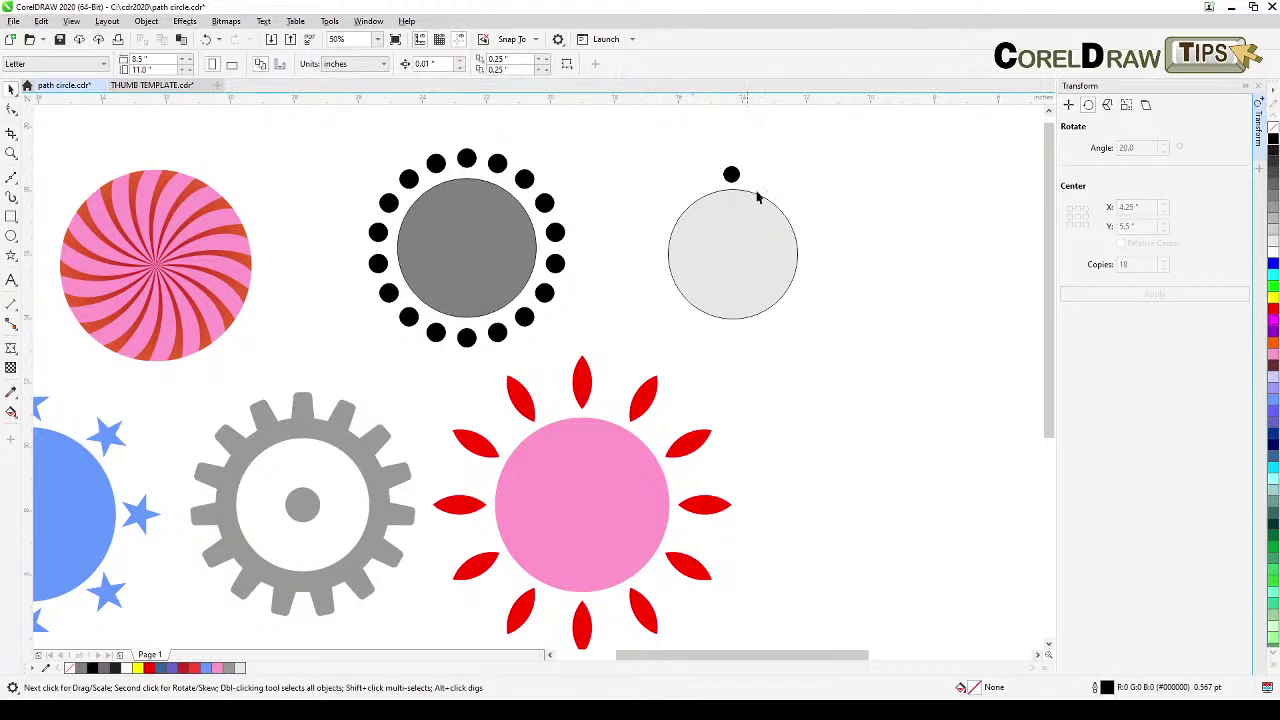
Center-align the small black circle with the light grey circle on a common vertical axis.
{"action": "left_click", "coordinate": [731, 175]}
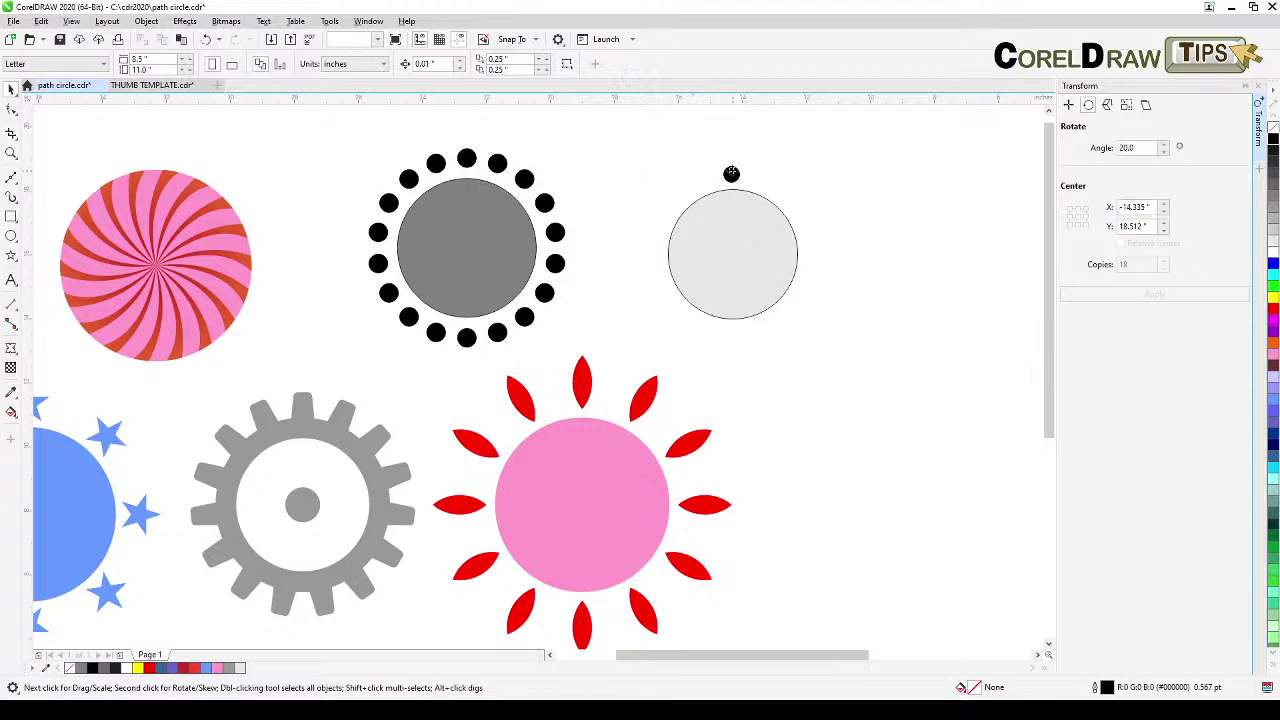
{"action": "left_click", "coordinate": [748, 258], "text": "shift"}
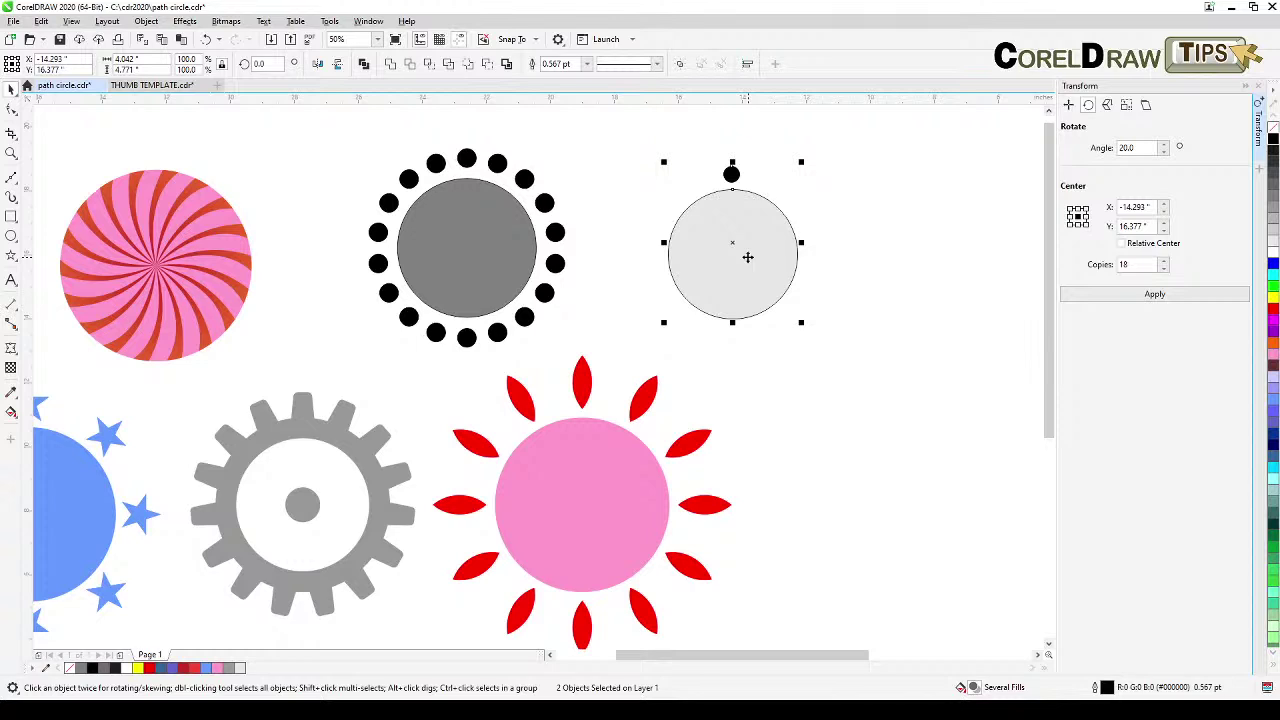
{"action": "key", "text": "c"}
{"action": "left_click", "coordinate": [794, 368]}
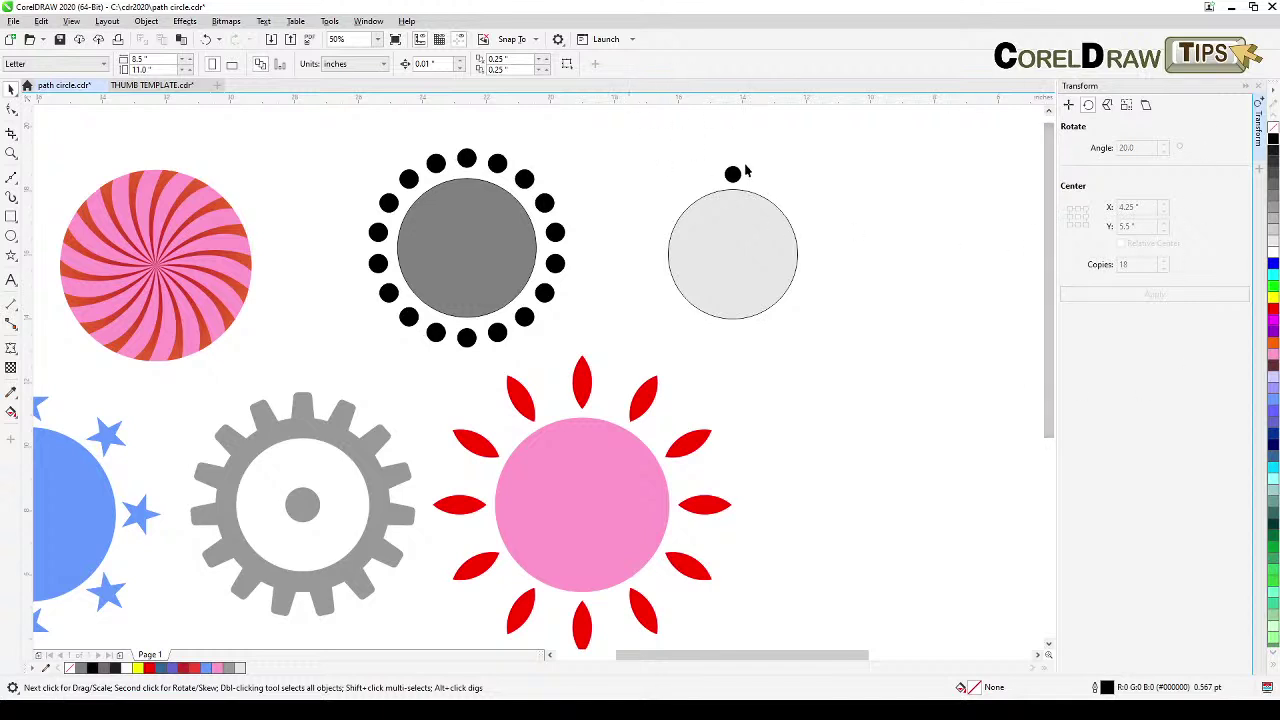
Move the rotation centre of the small black circle onto the centre of the light grey circle.
{"action": "left_click", "coordinate": [733, 175]}
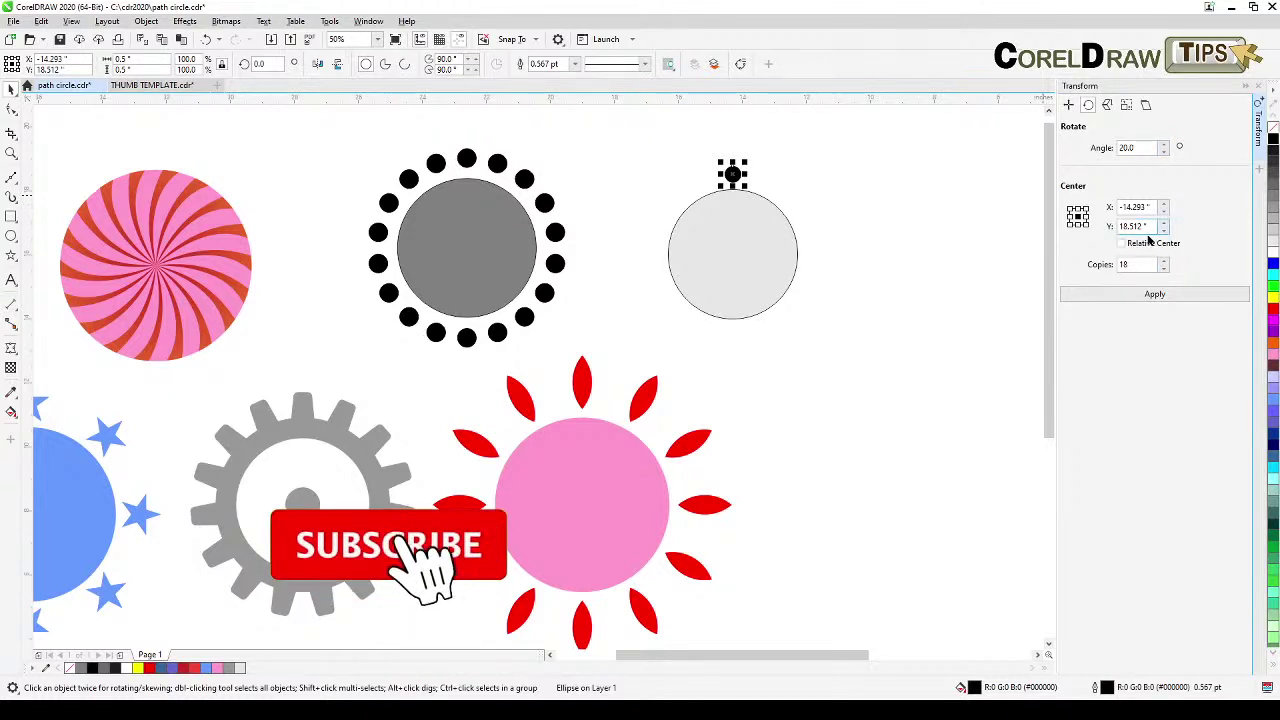
{"action": "left_click", "coordinate": [732, 170]}
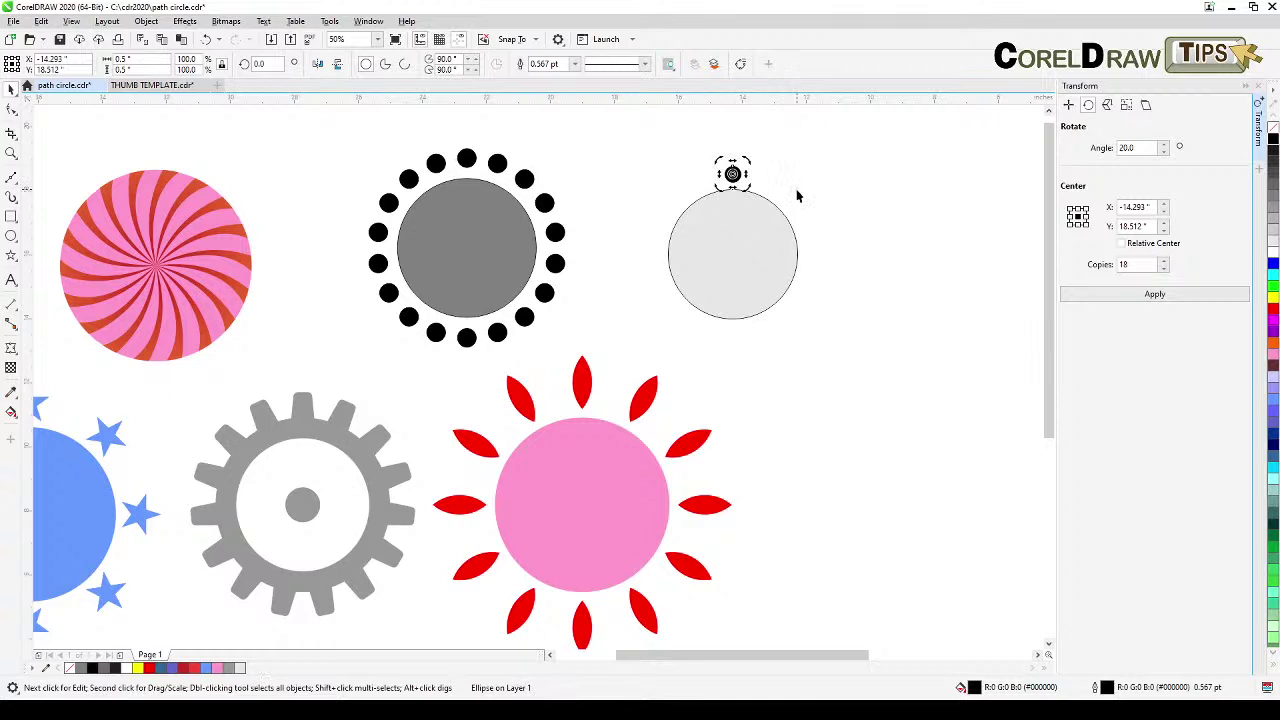
{"action": "scroll", "coordinate": [717, 184], "scroll_direction": "up", "scroll_amount": 2}
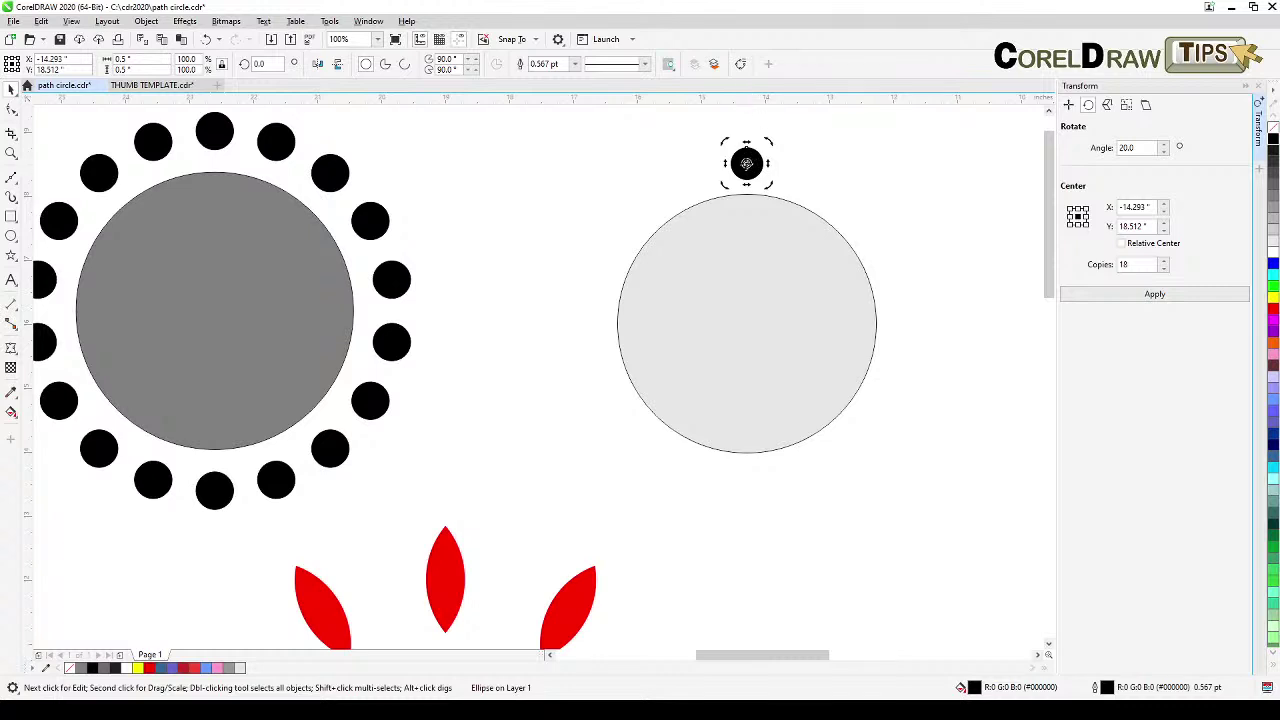
{"action": "left_click_drag", "start_coordinate": [746, 163], "coordinate": [746, 321]}
Try rotating the small black circle freehand around the light grey circle's centre, and undo the rotation.
{"action": "left_click_drag", "start_coordinate": [877, 274], "coordinate": [783, 302]}
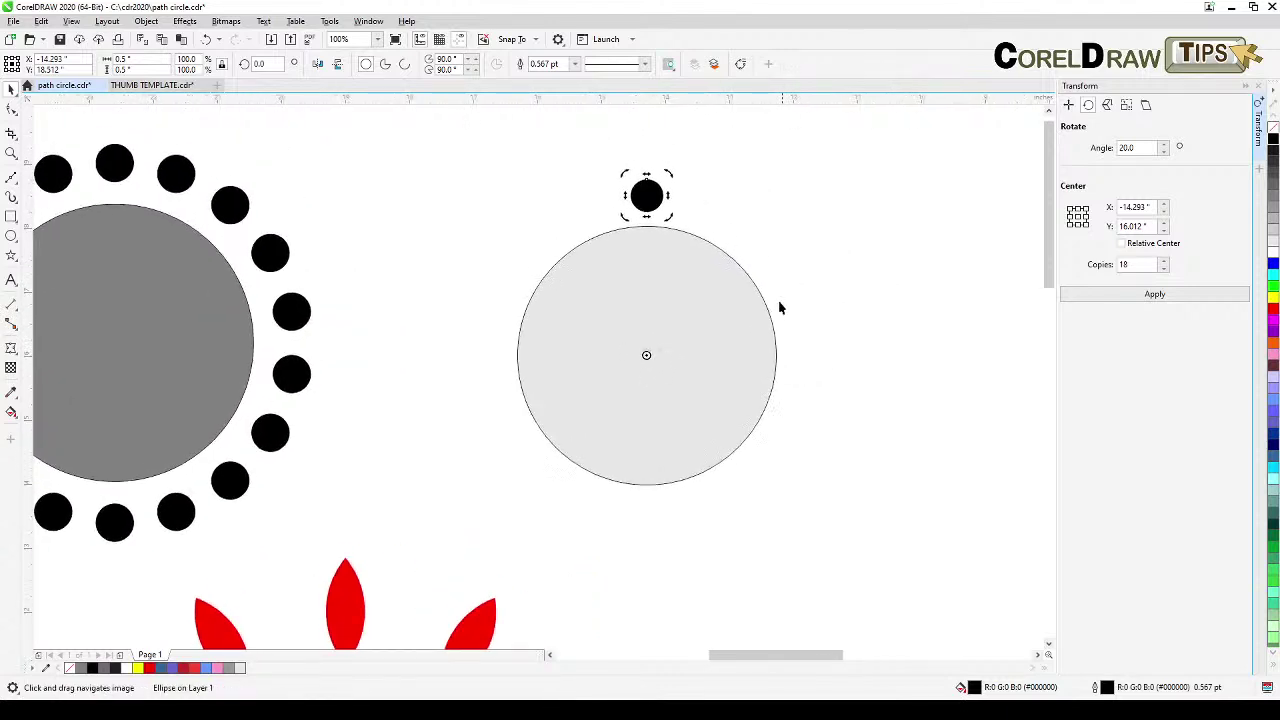
{"action": "left_click_drag", "start_coordinate": [671, 175], "coordinate": [564, 211]}
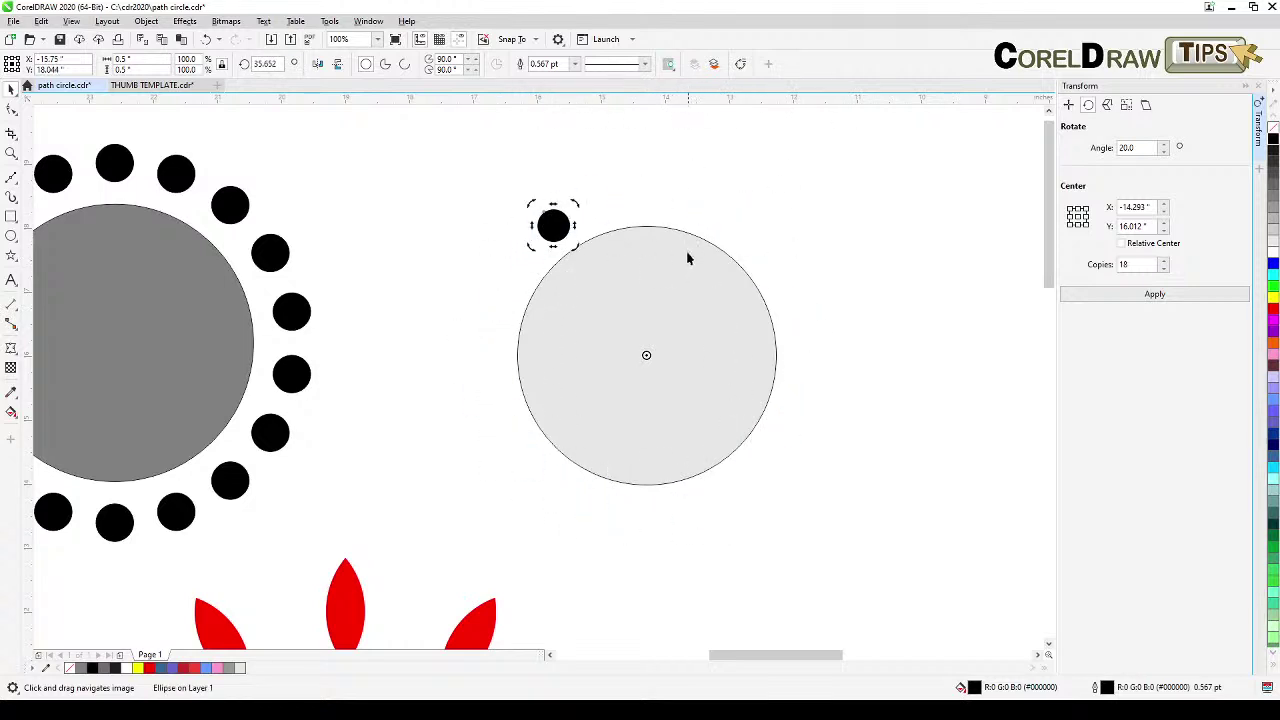
{"action": "key", "text": "ctrl+z"}
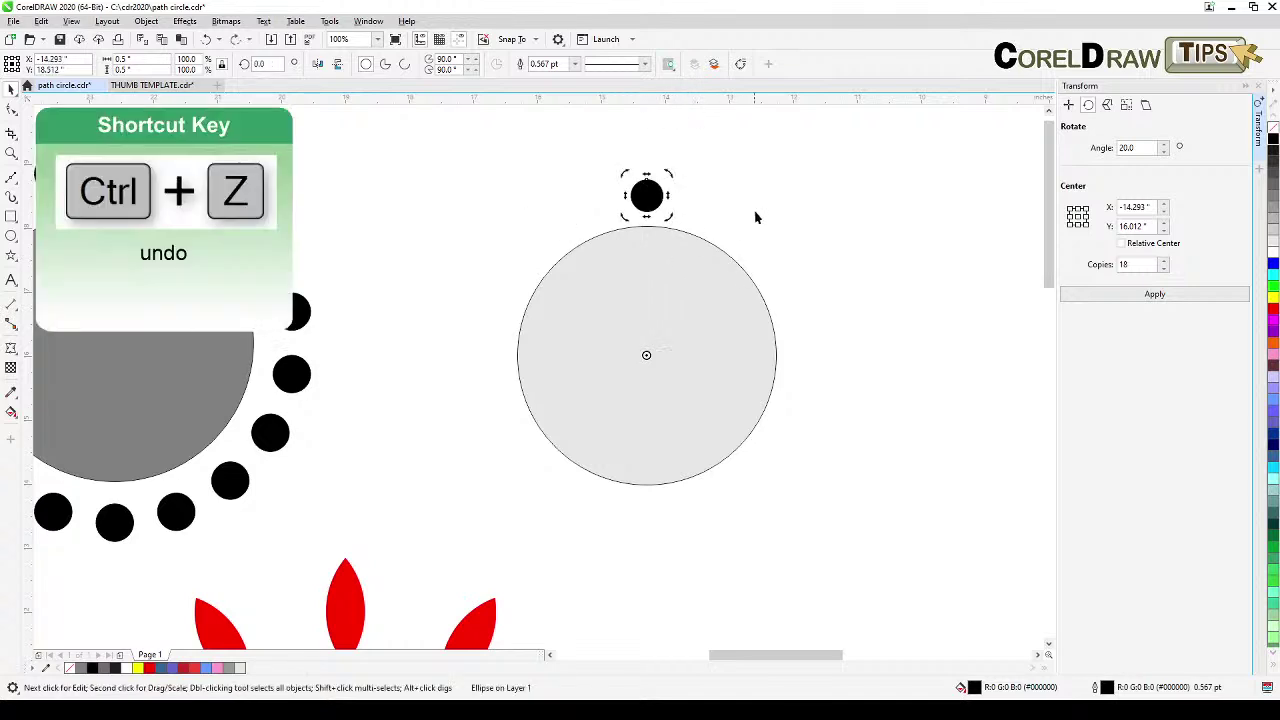
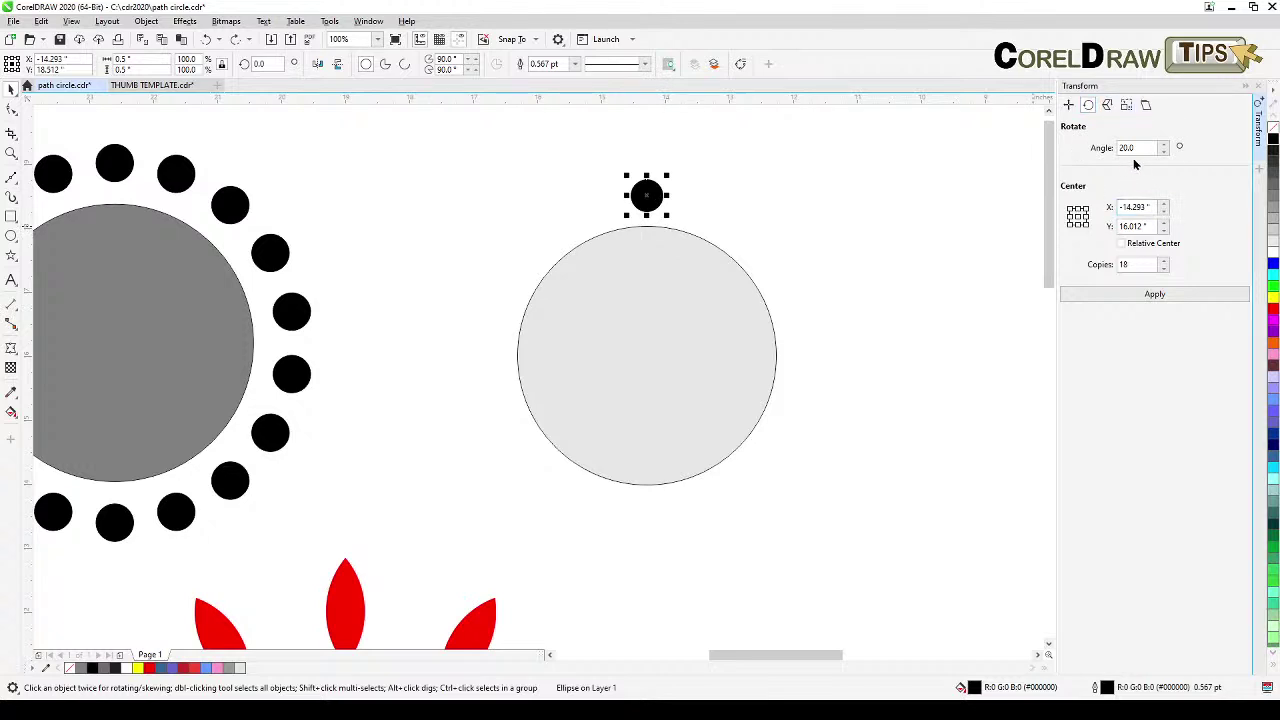
Set the number of rotation copies for the small black circle to 12.
{"action": "left_click_drag", "start_coordinate": [1144, 148], "coordinate": [1083, 155]}
{"action": "left_click_drag", "start_coordinate": [1136, 264], "coordinate": [1084, 262]}
{"action": "type", "text": "18"}
{"action": "left_click", "coordinate": [731, 203]}
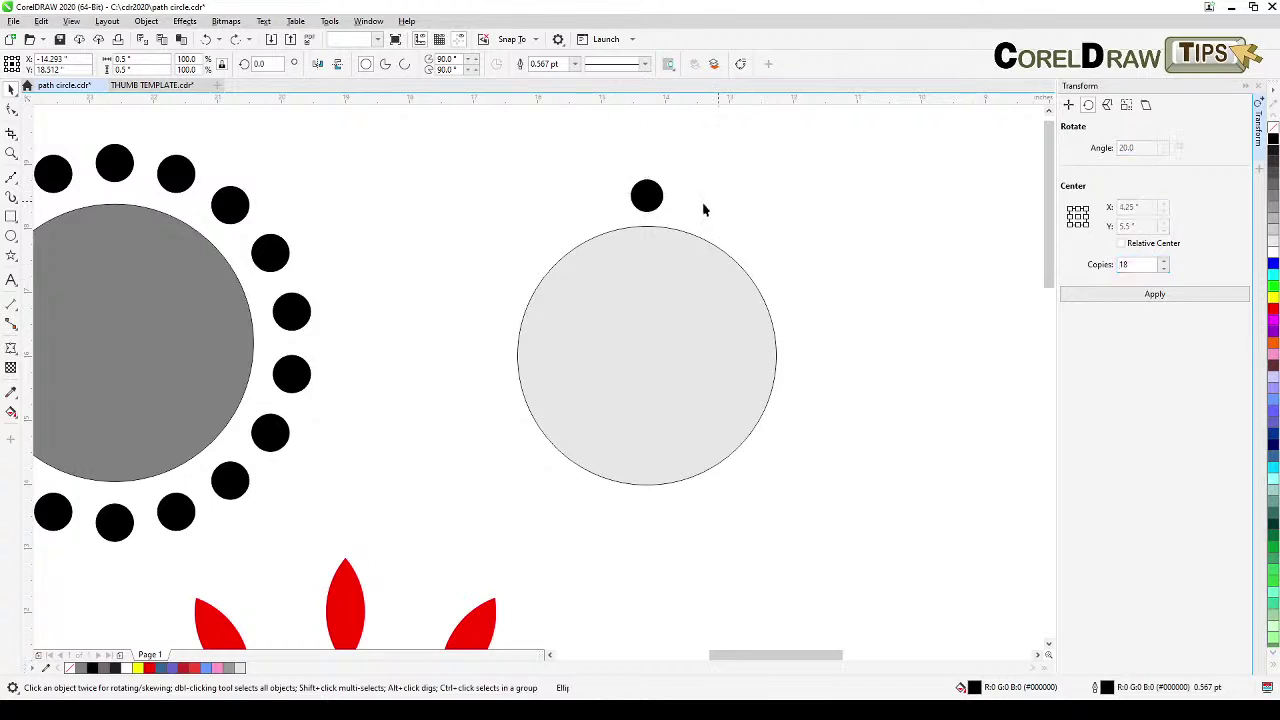
{"action": "left_click", "coordinate": [643, 200]}
{"action": "left_click_drag", "start_coordinate": [1136, 264], "coordinate": [1106, 266]}
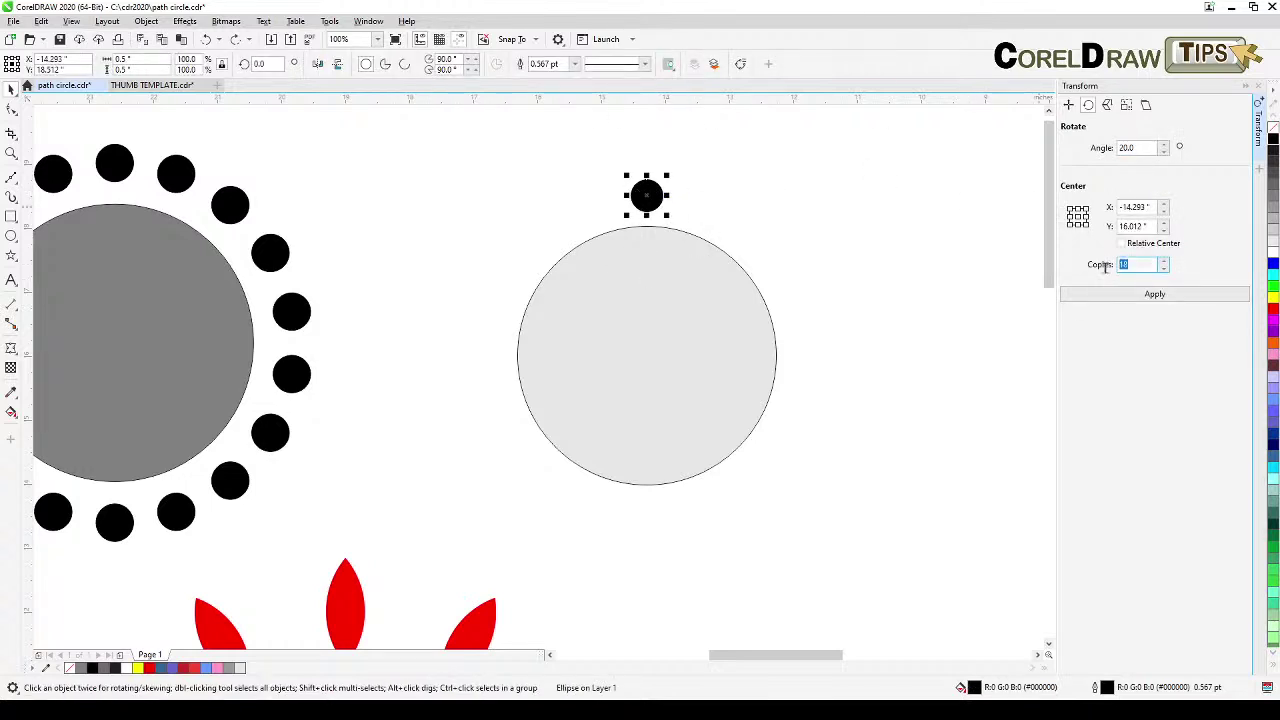
{"action": "type", "text": "12"}
Move all the 360-degree division formula text and its labels up beside the light grey circle.
{"action": "scroll", "coordinate": [673, 215], "scroll_direction": "down", "scroll_amount": 4}
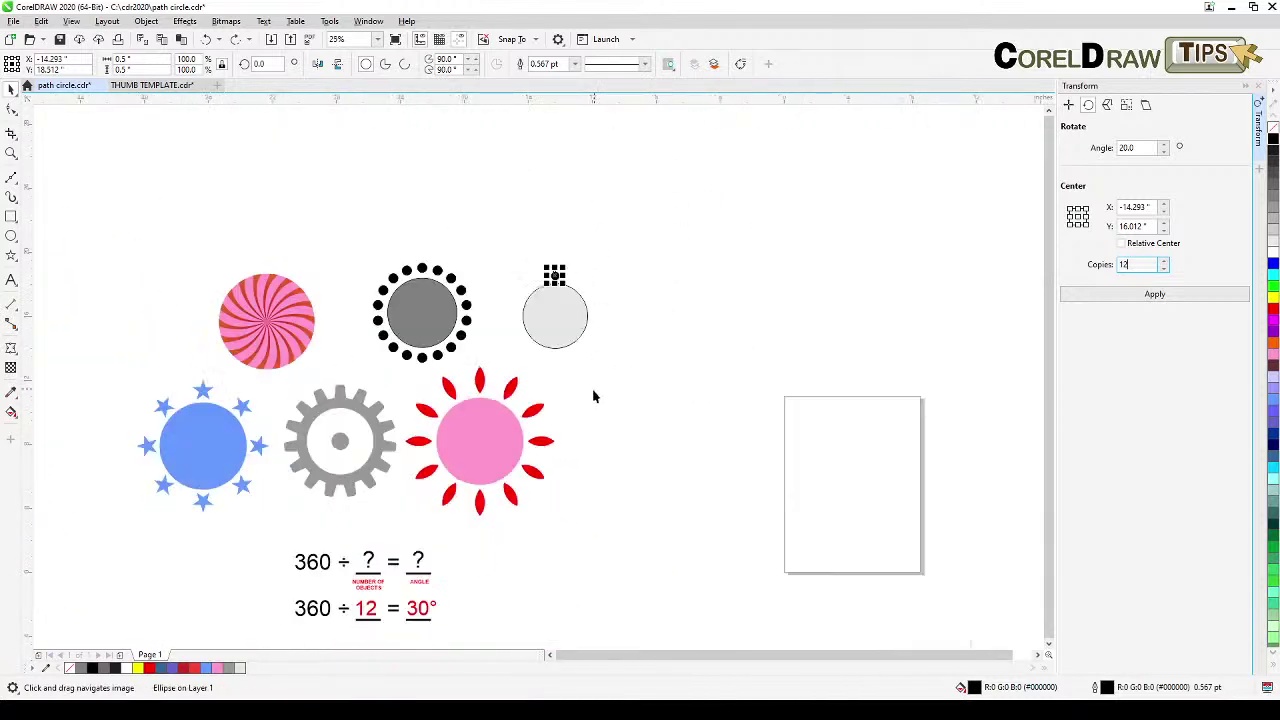
{"action": "key", "text": "Escape"}
{"action": "left_click_drag", "start_coordinate": [466, 641], "coordinate": [466, 641]}
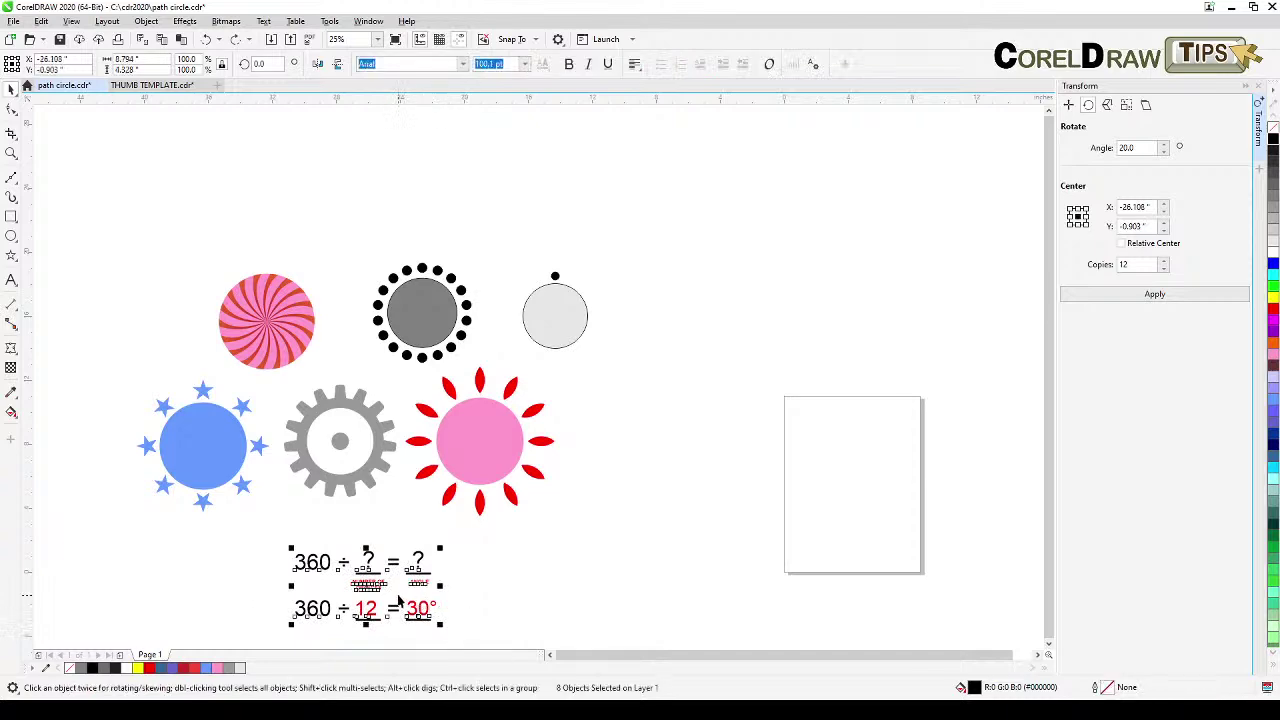
{"action": "left_click_drag", "start_coordinate": [374, 587], "coordinate": [692, 298]}
{"action": "scroll", "coordinate": [677, 329], "scroll_direction": "up", "scroll_amount": 2}
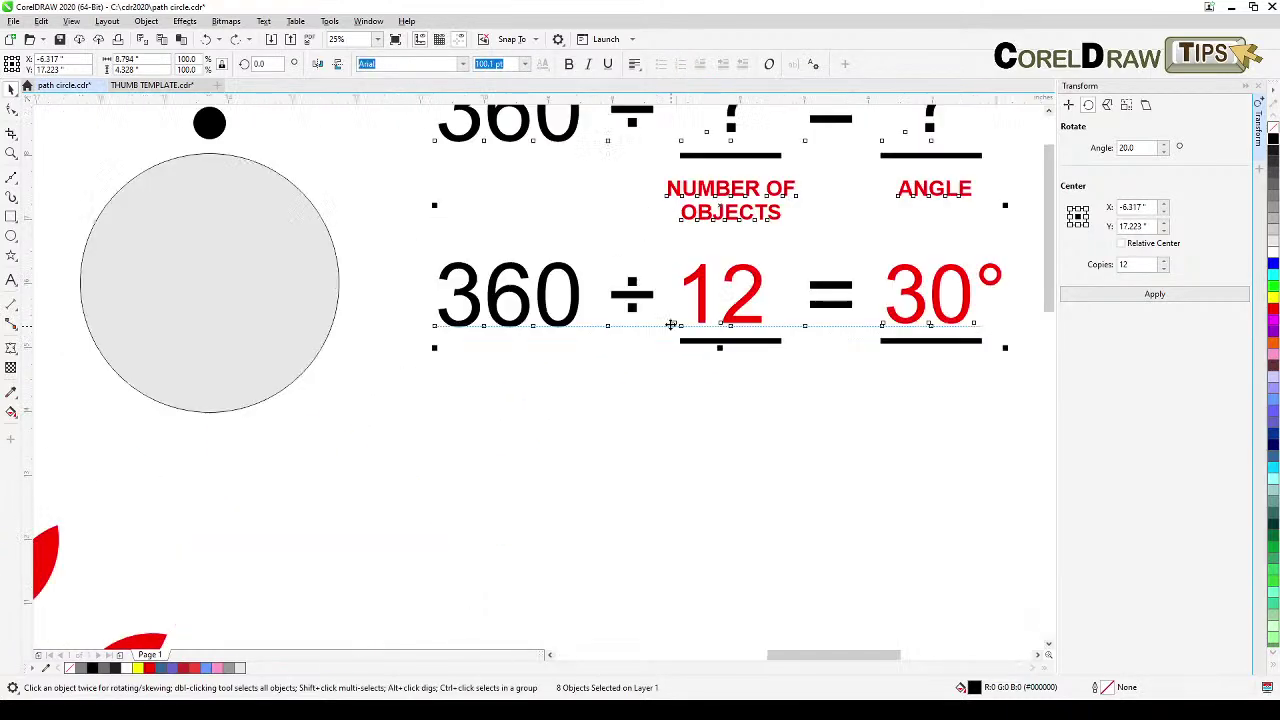
{"action": "scroll", "coordinate": [677, 329], "scroll_direction": "down", "scroll_amount": 1}
{"action": "left_click", "coordinate": [724, 459]}
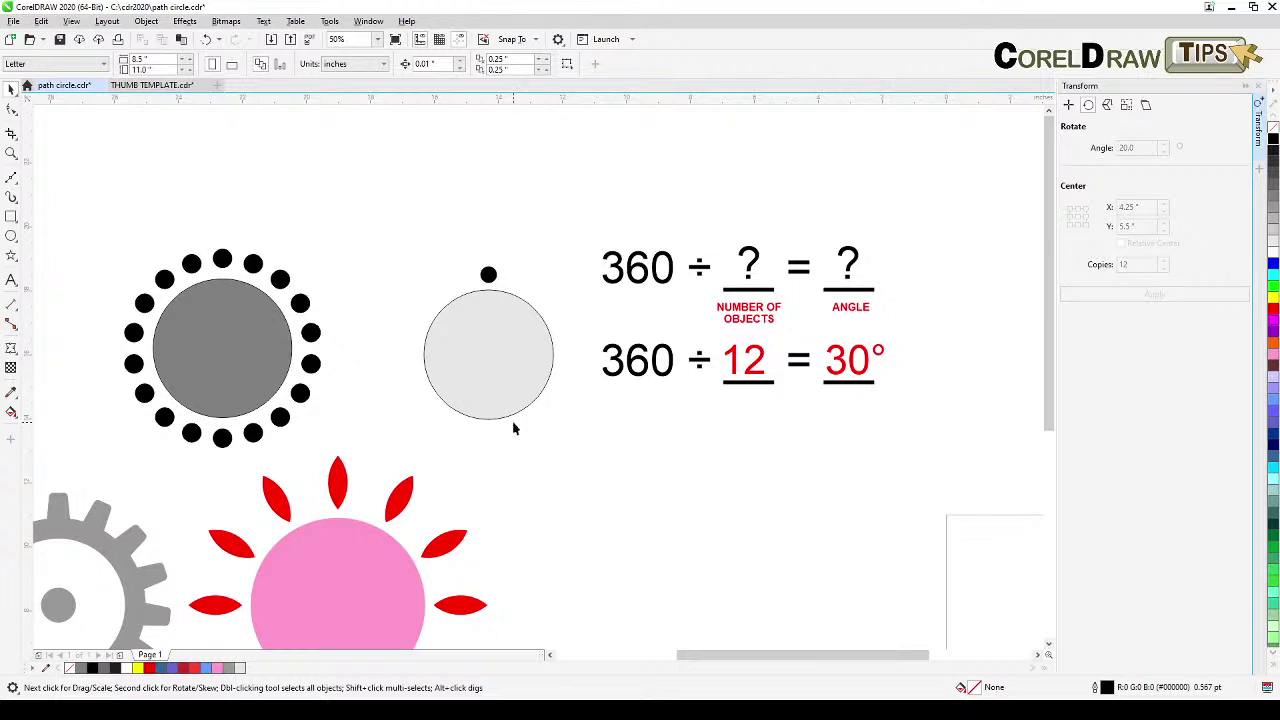
Try rotating the small black circle with 12 copies at a 20° angle around the light grey circle, and undo it.
{"action": "left_click", "coordinate": [490, 277]}
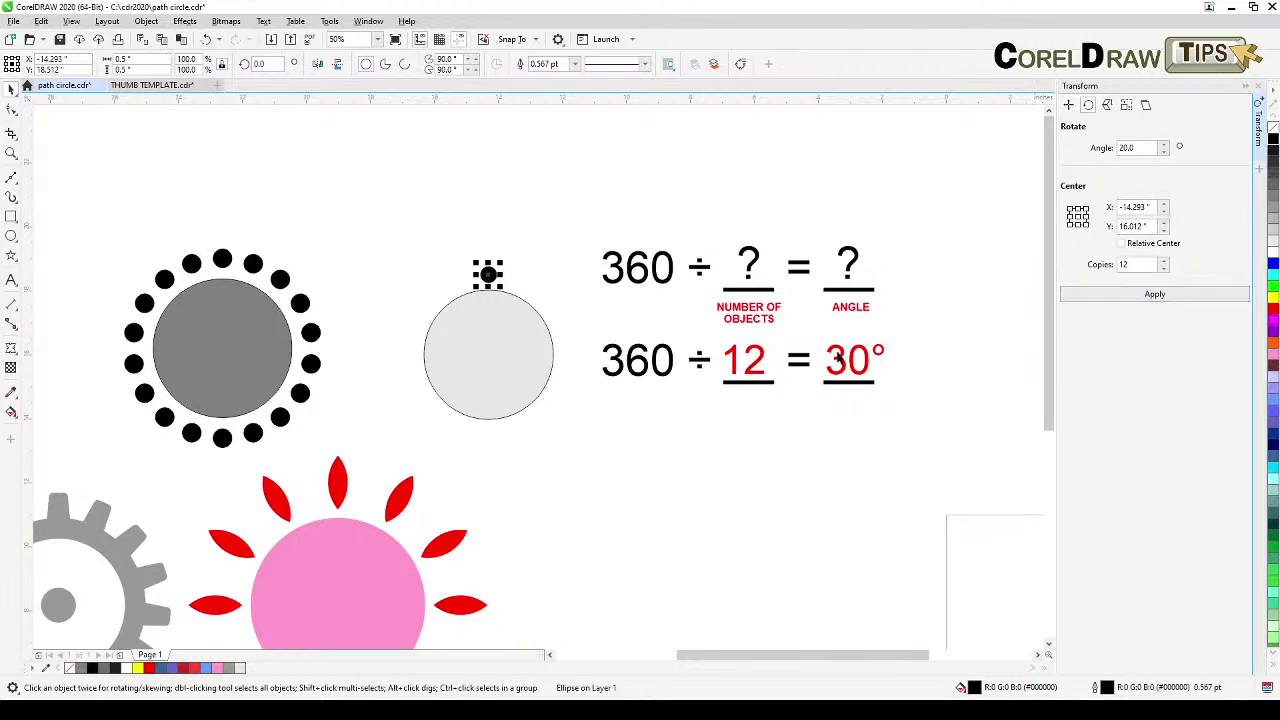
{"action": "double_click", "coordinate": [1146, 148]}
{"action": "left_click", "coordinate": [1138, 291]}
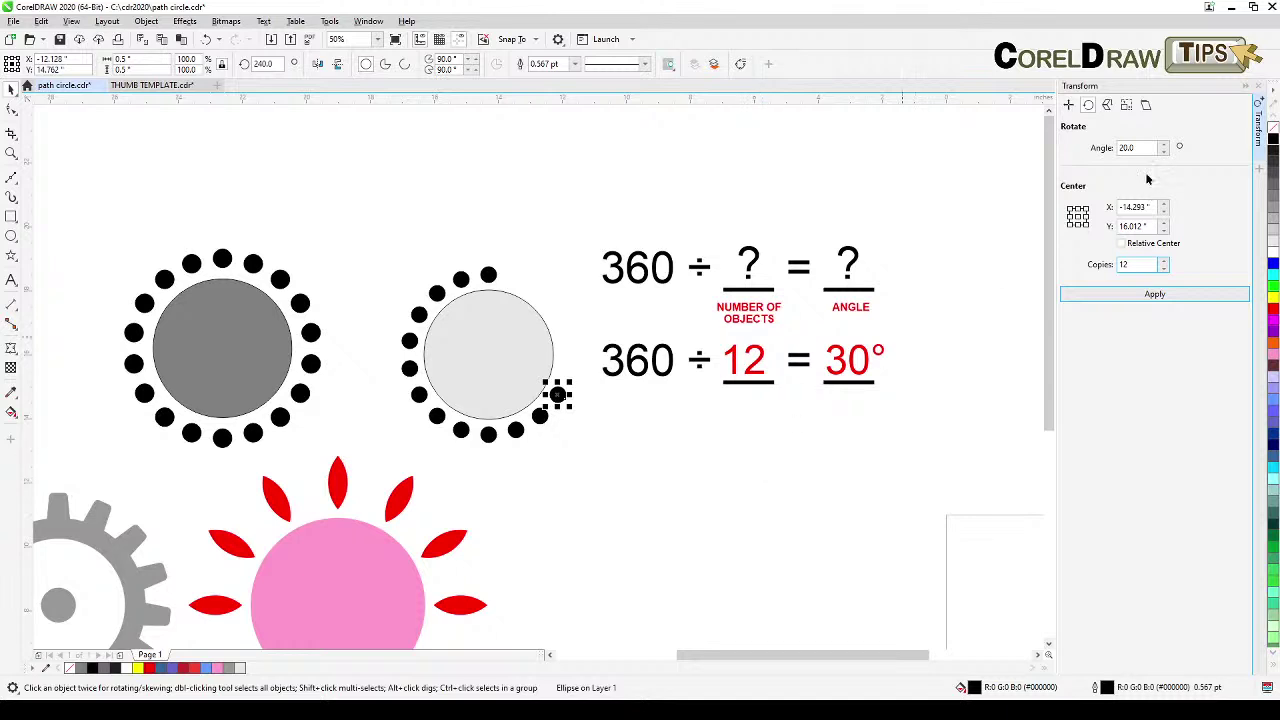
{"action": "key", "text": "ctrl+z"}
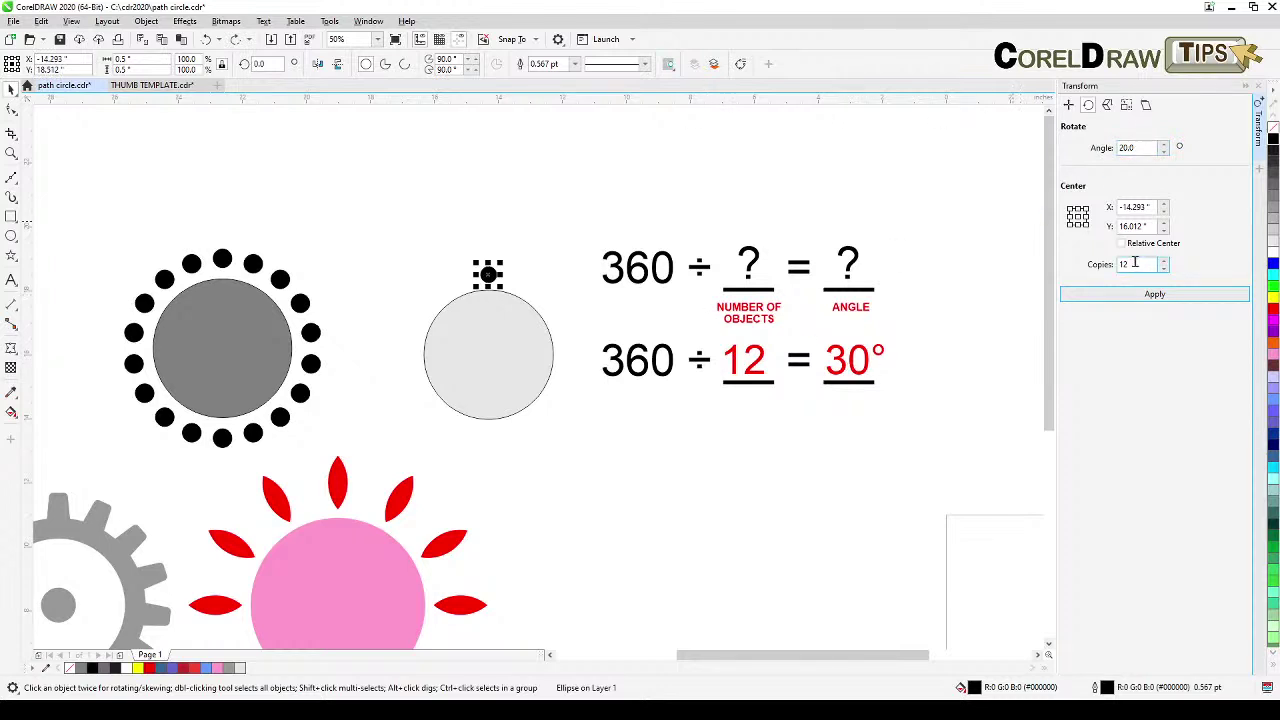
Rotate the small black circle with 12 copies at a 30° angle around the light grey circle, and undo the ring.
{"action": "double_click", "coordinate": [1127, 147]}
{"action": "type", "text": "30"}
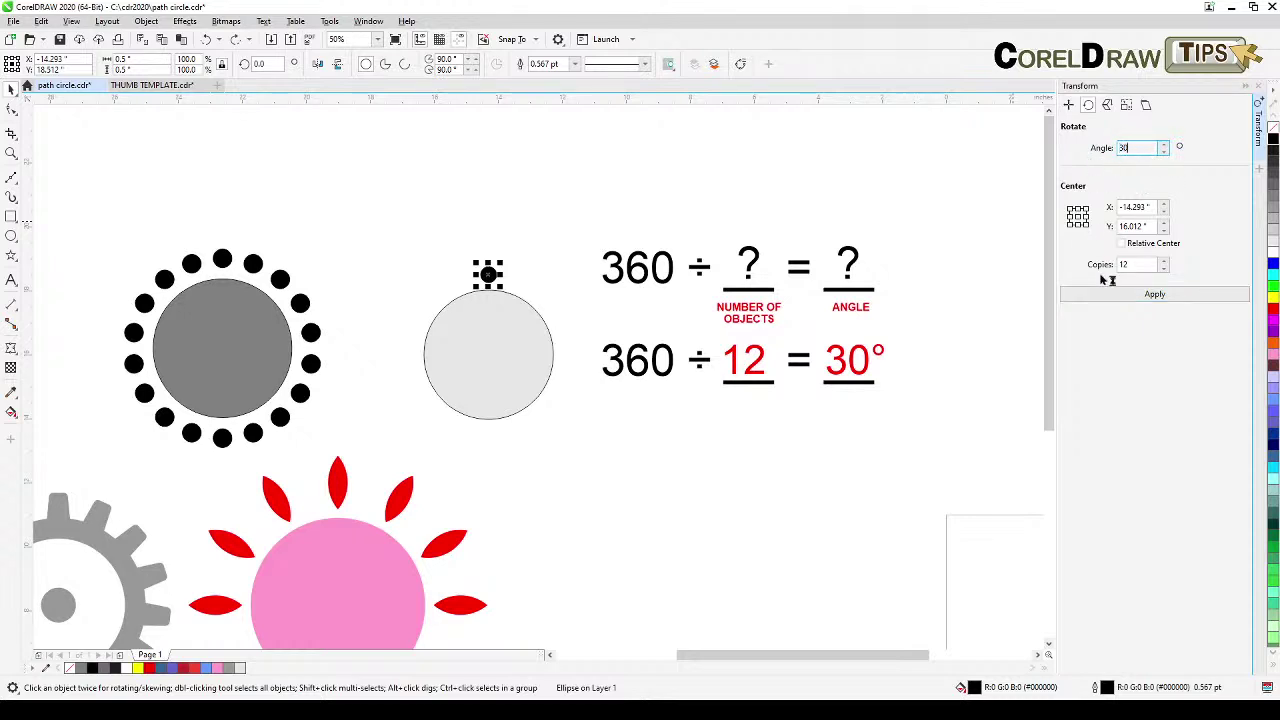
{"action": "left_click", "coordinate": [1143, 296]}
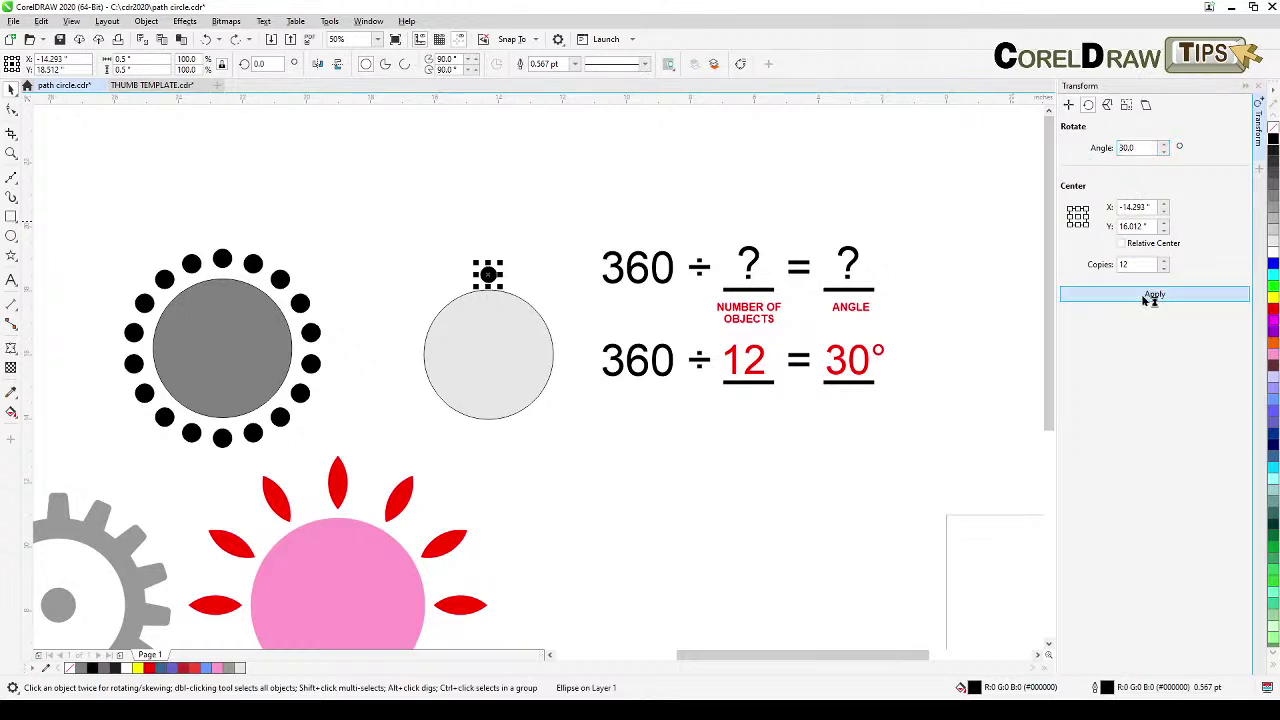
{"action": "left_click", "coordinate": [433, 237]}
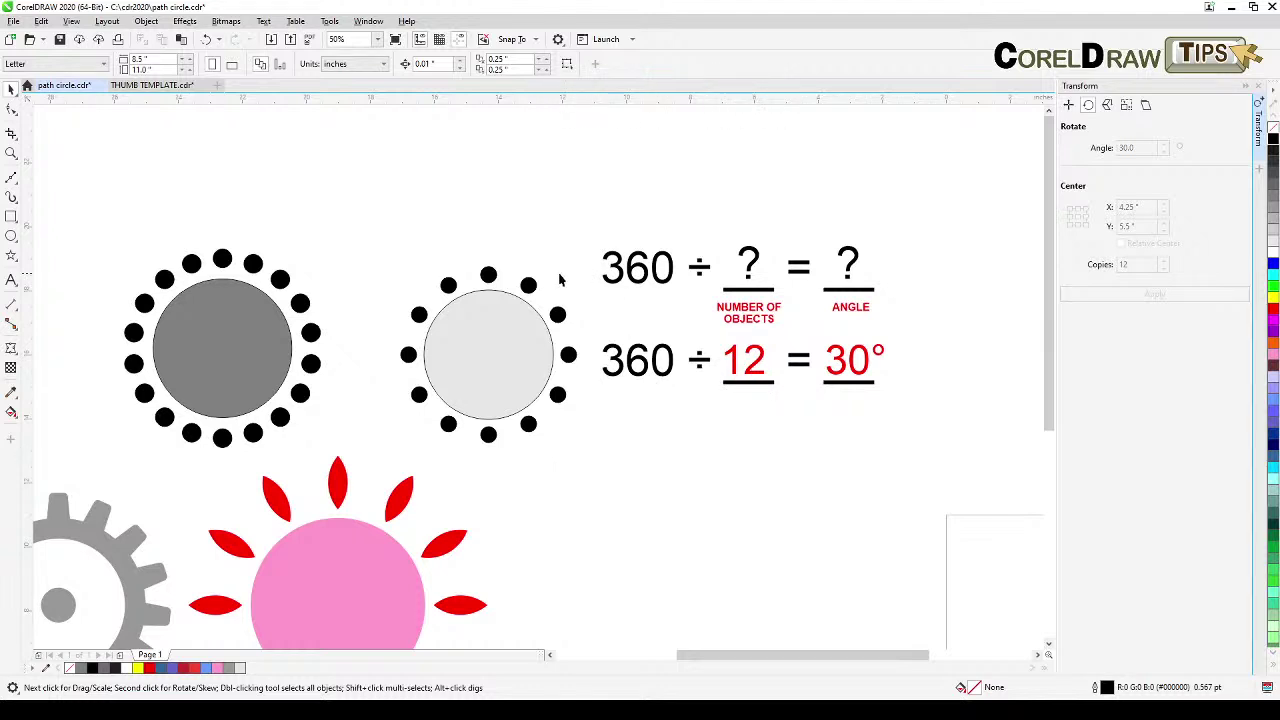
{"action": "key", "text": "ctrl+z"}
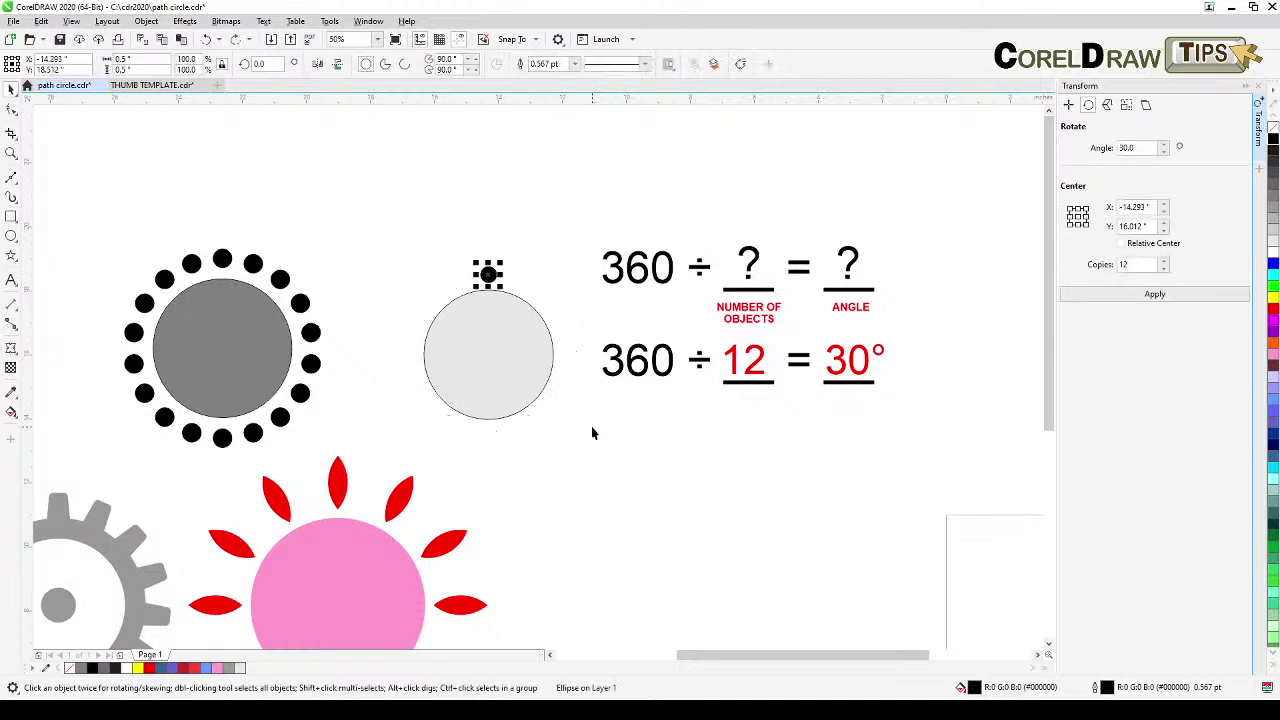
{"action": "left_click", "coordinate": [597, 450]}
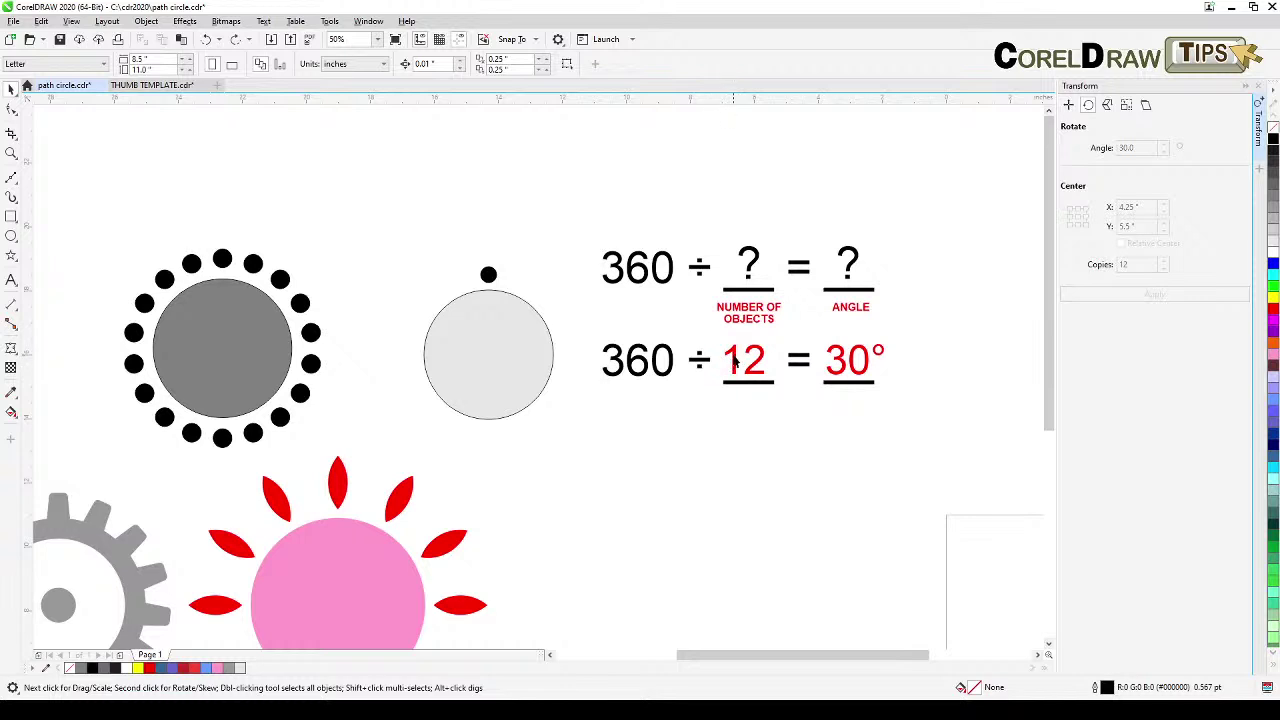
Change the number of objects in the red formula example to 18.
{"action": "left_click", "coordinate": [735, 375]}
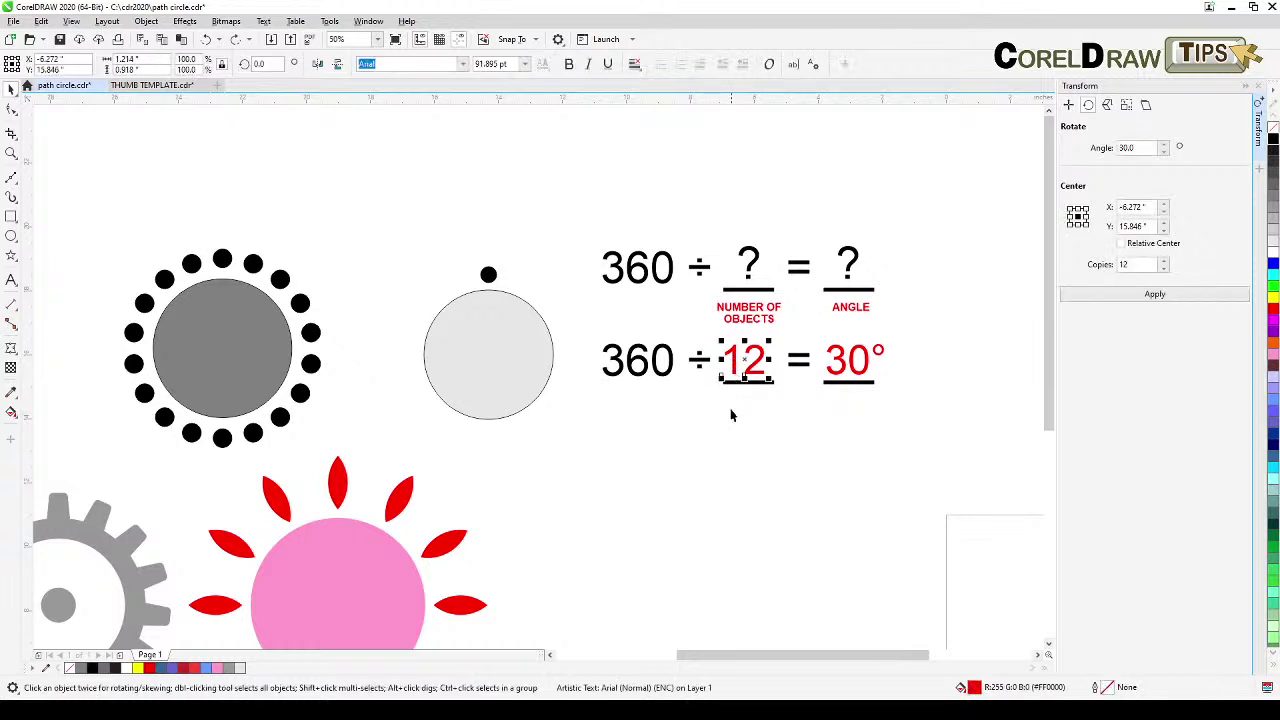
{"action": "left_click", "coordinate": [684, 454]}
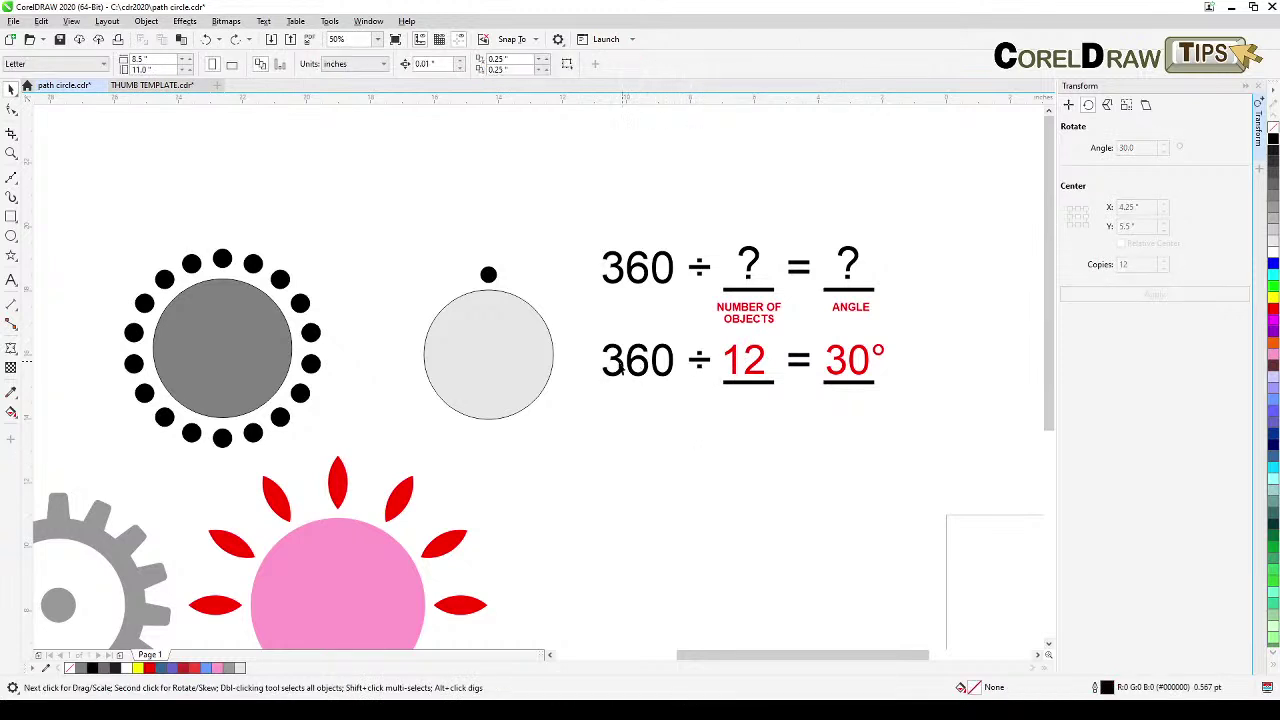
{"action": "left_click", "coordinate": [745, 362]}
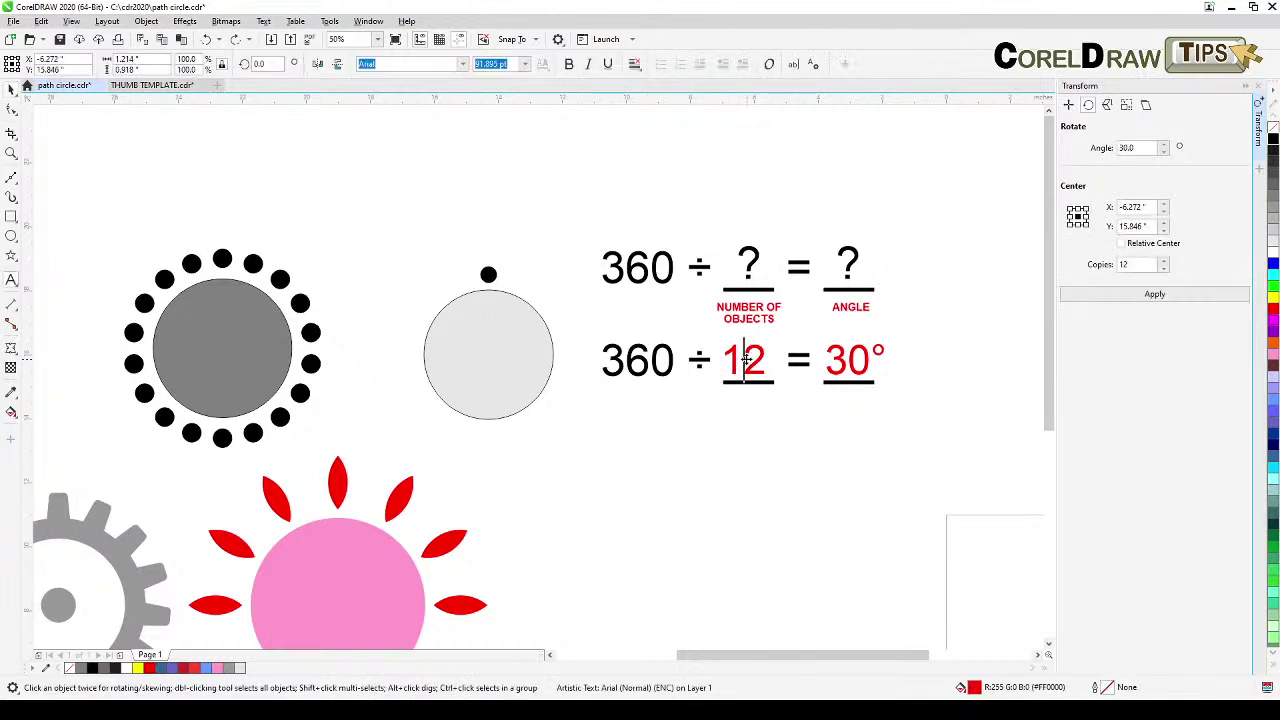
{"action": "left_click_drag", "start_coordinate": [745, 360], "coordinate": [762, 358]}
{"action": "type", "text": "8"}
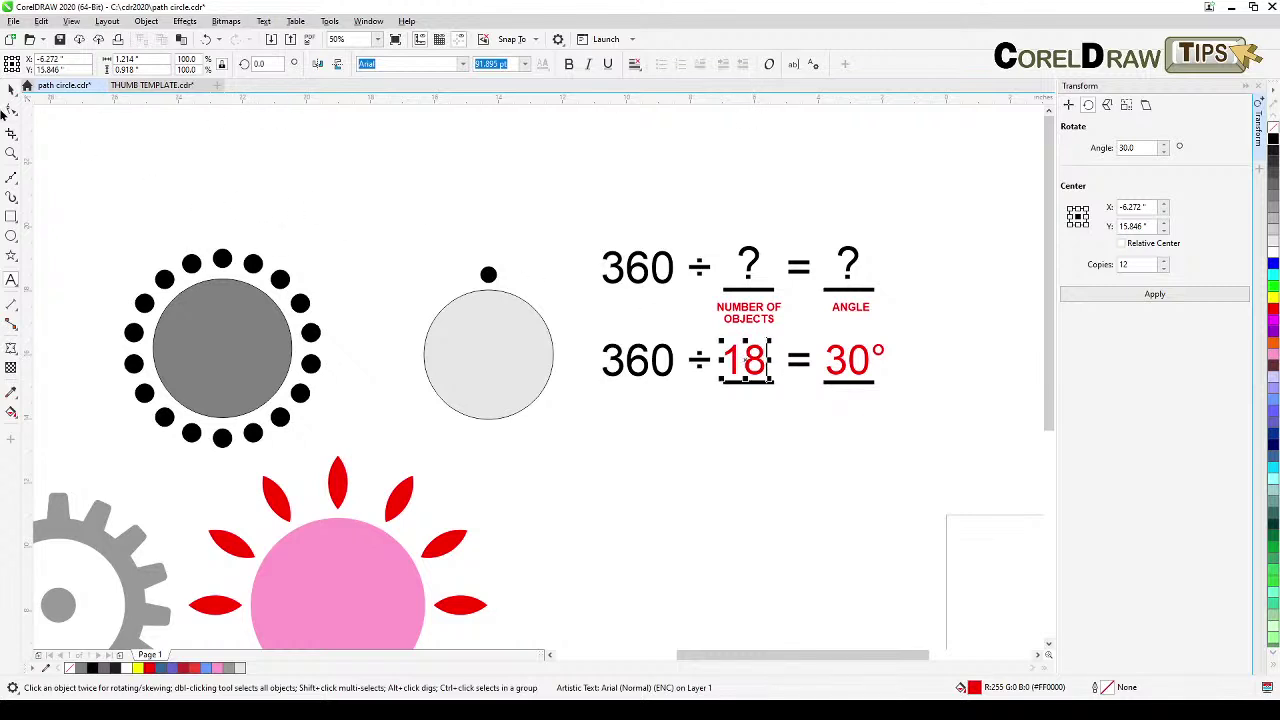
{"action": "left_click", "coordinate": [13, 88]}
Switch to the Calculator, compute 360 divided by 18, and close it.
{"action": "key", "text": "alt+Tab"}
{"action": "left_click_drag", "start_coordinate": [1043, 414], "coordinate": [660, 363]}
{"action": "left_click", "coordinate": [684, 552]}
{"action": "left_click", "coordinate": [684, 522]}
{"action": "left_click", "coordinate": [634, 578]}
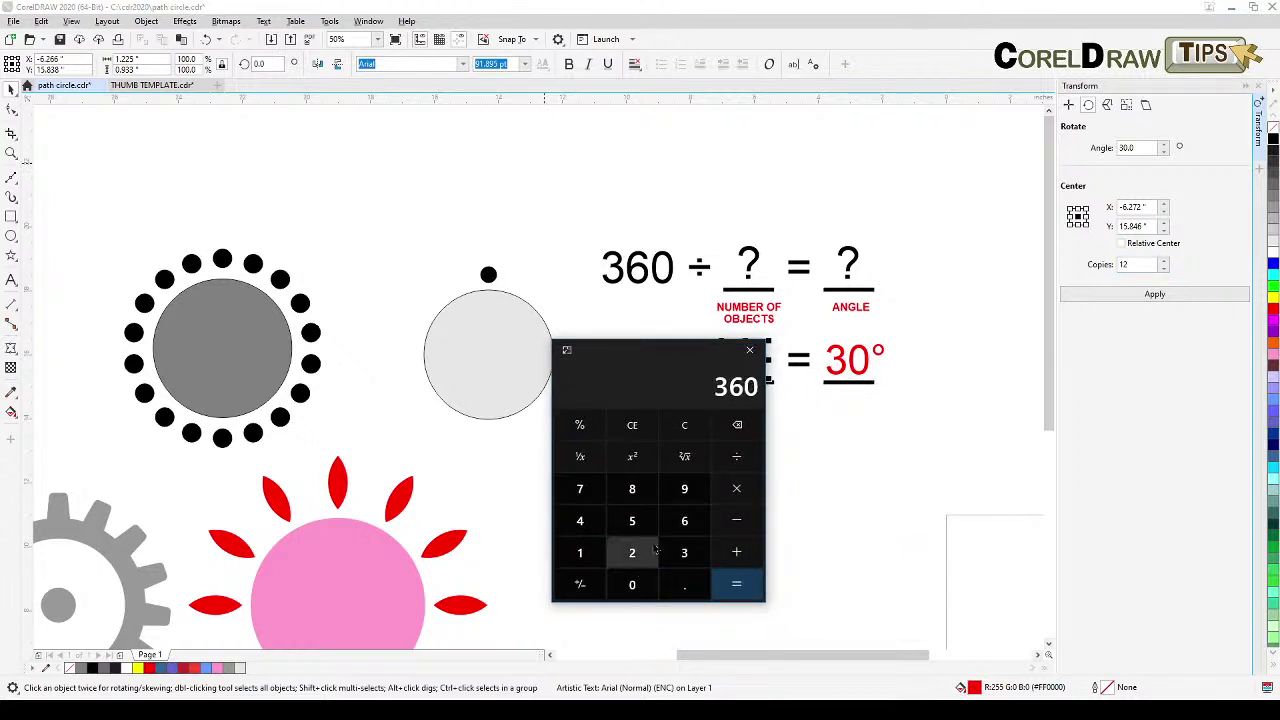
{"action": "left_click", "coordinate": [736, 456]}
{"action": "left_click", "coordinate": [580, 552]}
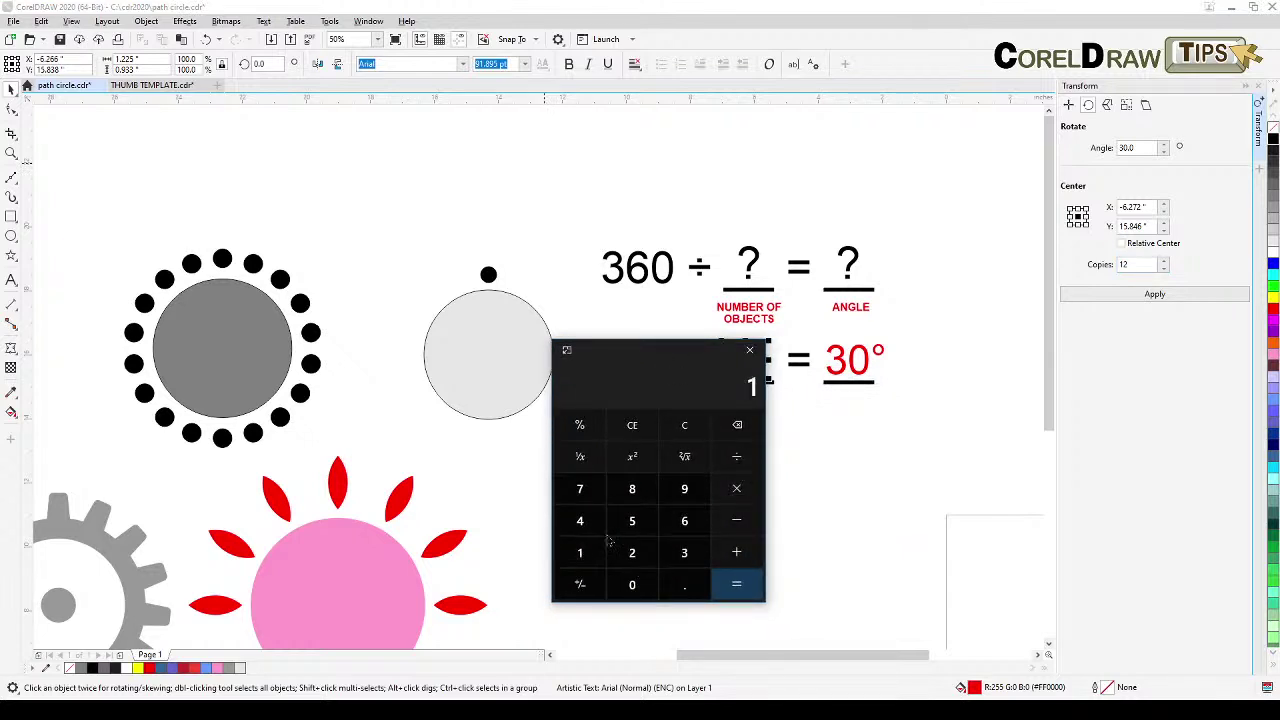
{"action": "left_click", "coordinate": [632, 490]}
{"action": "left_click", "coordinate": [735, 588]}
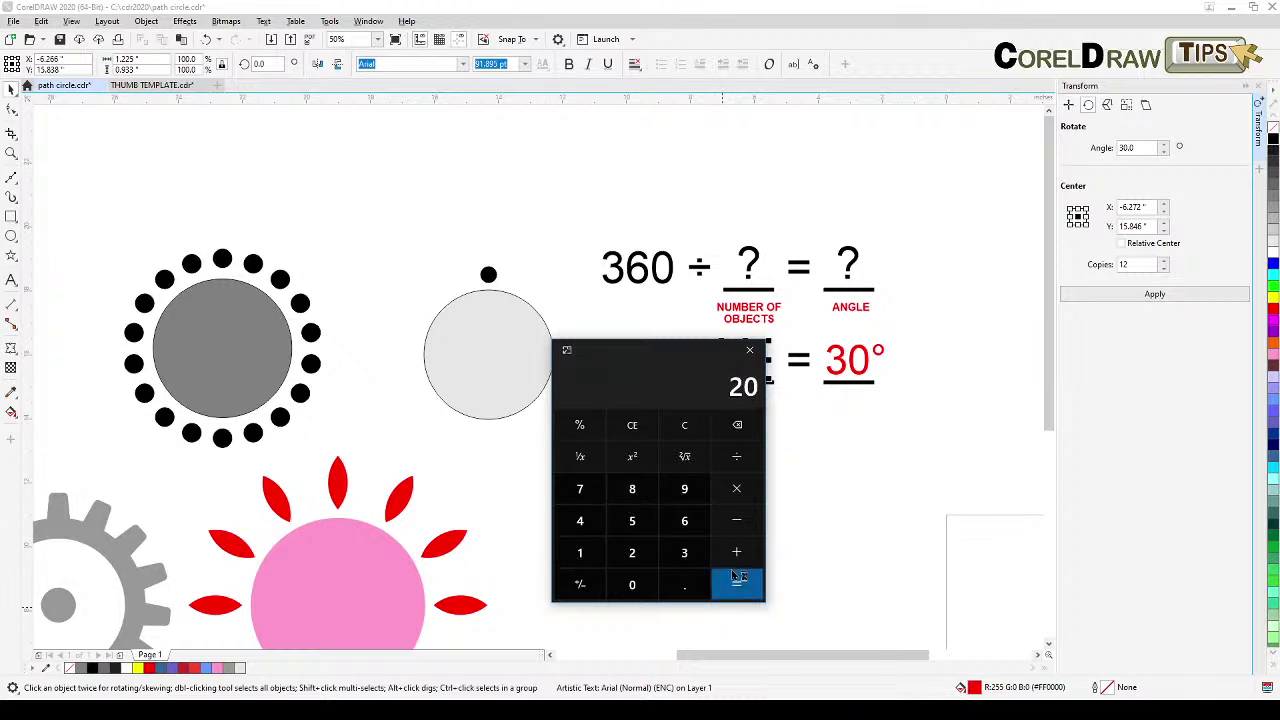
{"action": "left_click", "coordinate": [749, 349]}
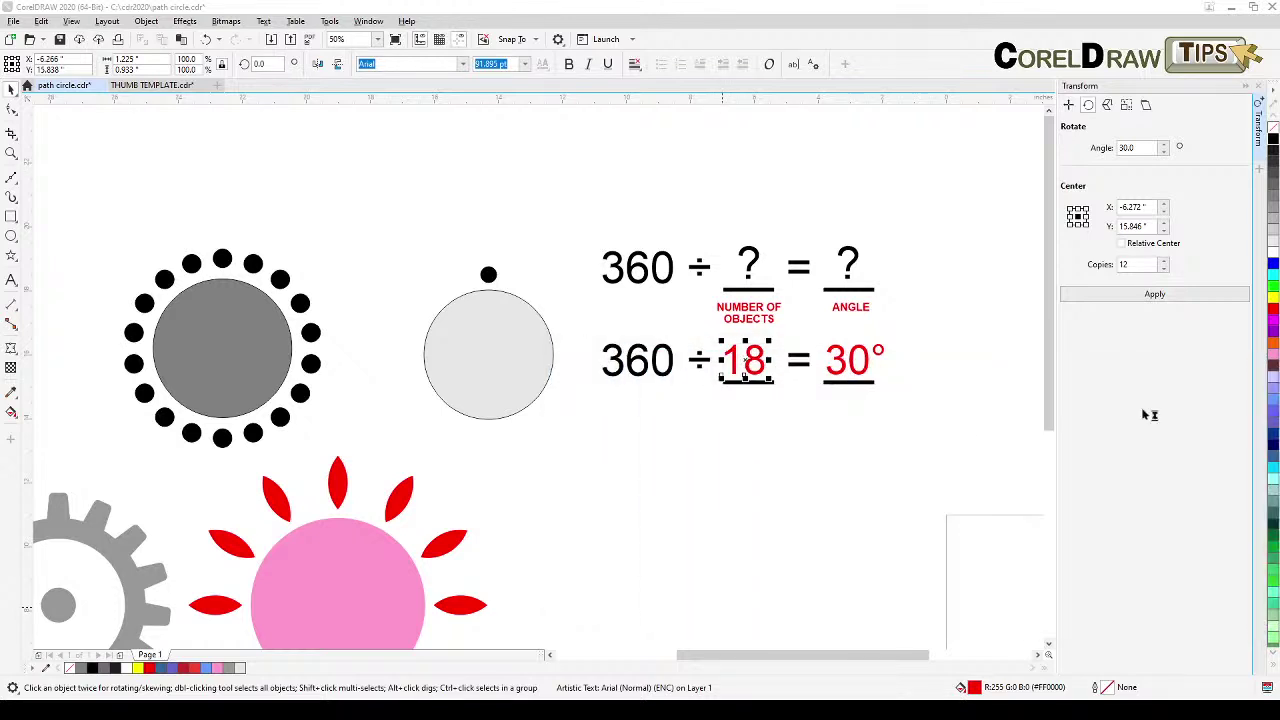
Change the red angle result in the formula example to 20°.
{"action": "left_click", "coordinate": [840, 366]}
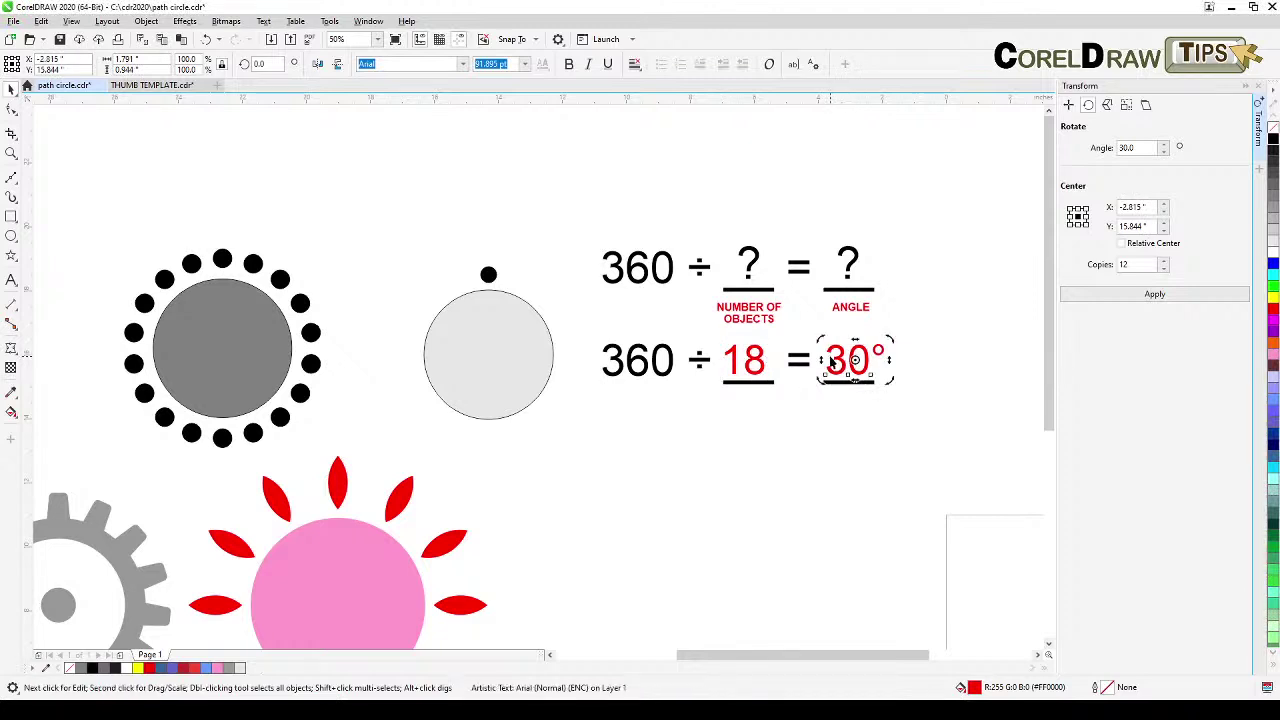
{"action": "left_click", "coordinate": [840, 366]}
{"action": "left_click_drag", "start_coordinate": [825, 362], "coordinate": [840, 366]}
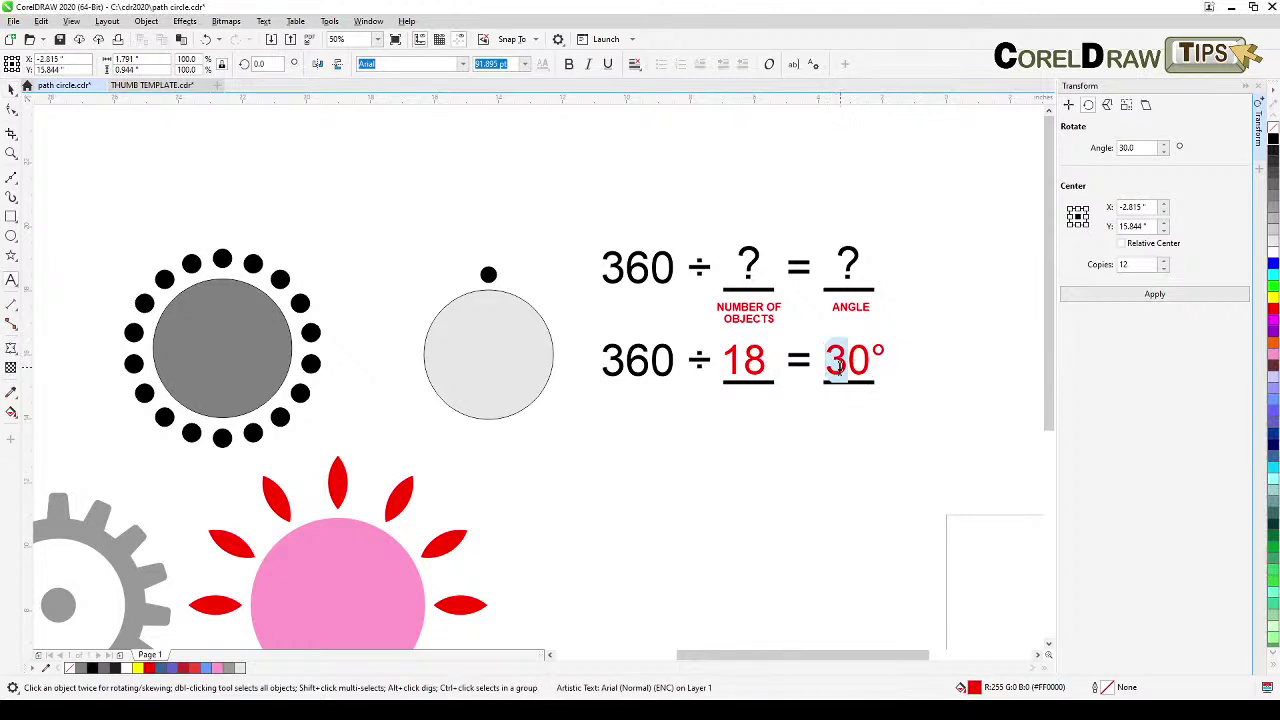
{"action": "type", "text": "2"}
{"action": "left_click", "coordinate": [8, 88]}
{"action": "left_click", "coordinate": [548, 190]}
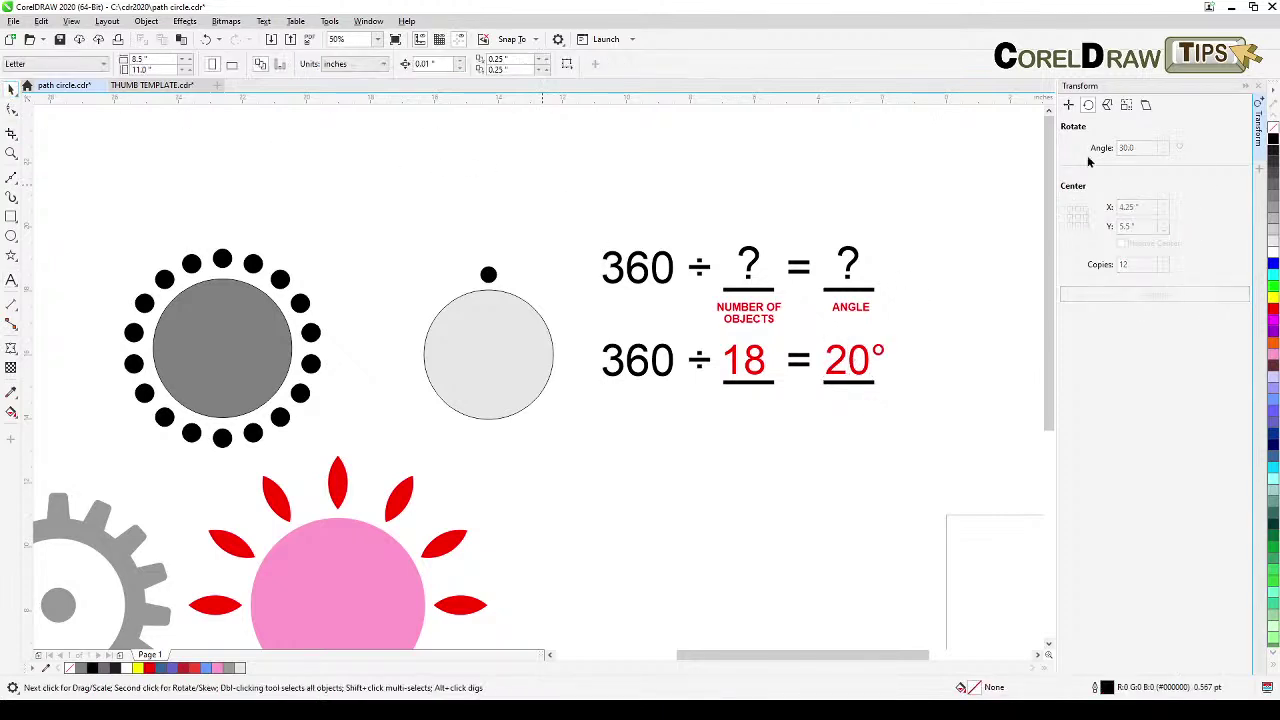
Rotate the small black circle around the light grey circle with 18 copies at a 20° angle.
{"action": "left_click", "coordinate": [488, 276]}
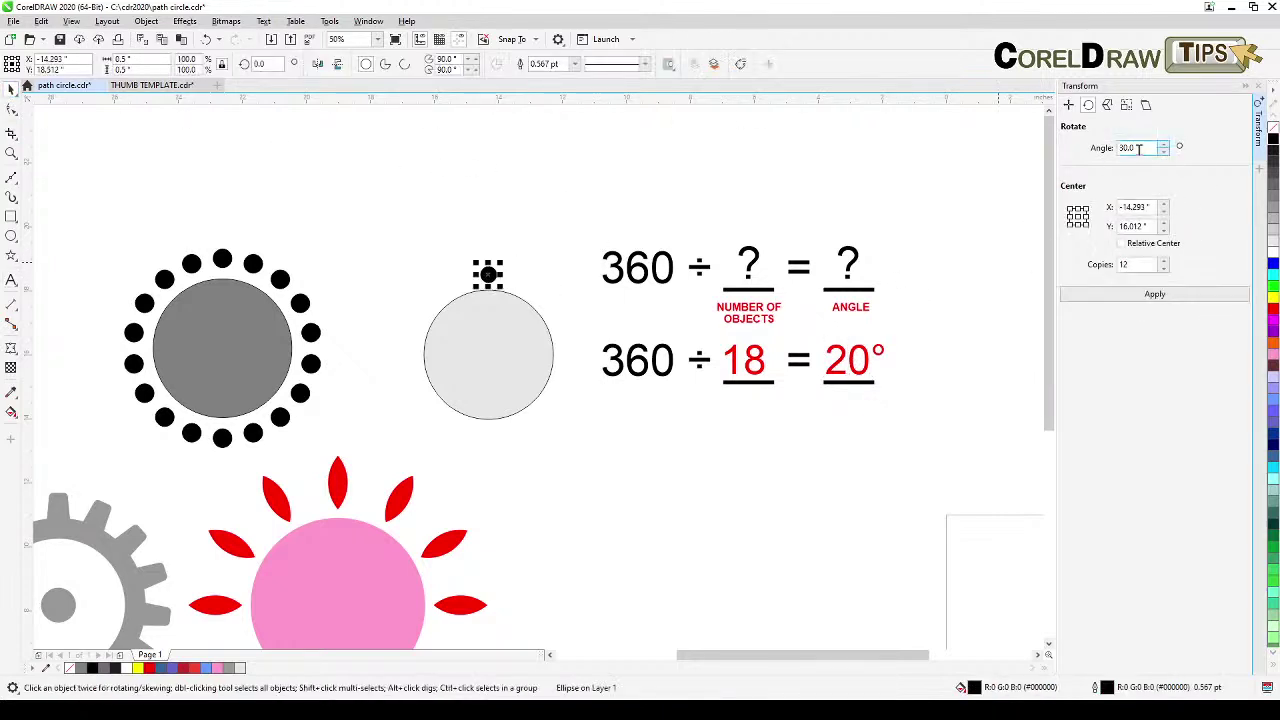
{"action": "left_click_drag", "start_coordinate": [1150, 263], "coordinate": [1093, 257]}
{"action": "type", "text": "18"}
{"action": "left_click_drag", "start_coordinate": [1146, 148], "coordinate": [1065, 148]}
{"action": "type", "text": "20"}
{"action": "left_click", "coordinate": [1161, 297]}
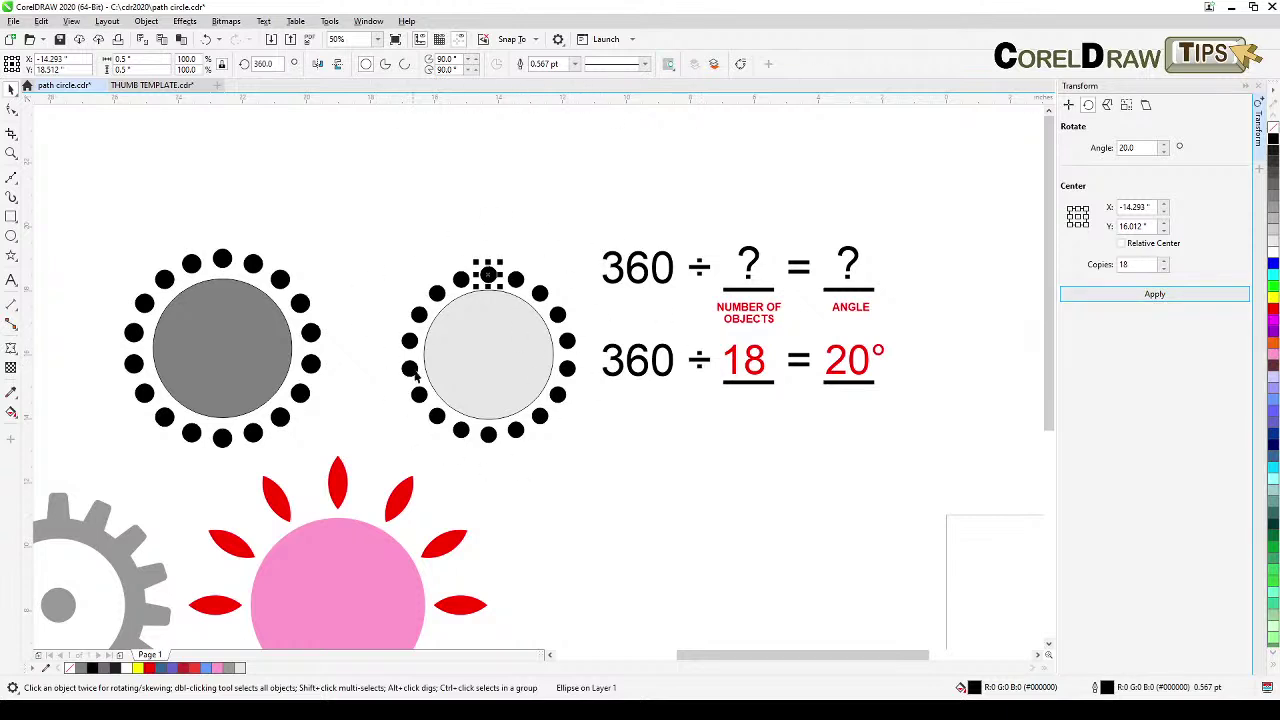
{"action": "left_click", "coordinate": [566, 480]}
{"action": "left_click_drag", "start_coordinate": [566, 480], "coordinate": [646, 489]}
{"action": "left_click_drag", "start_coordinate": [229, 431], "coordinate": [648, 402]}
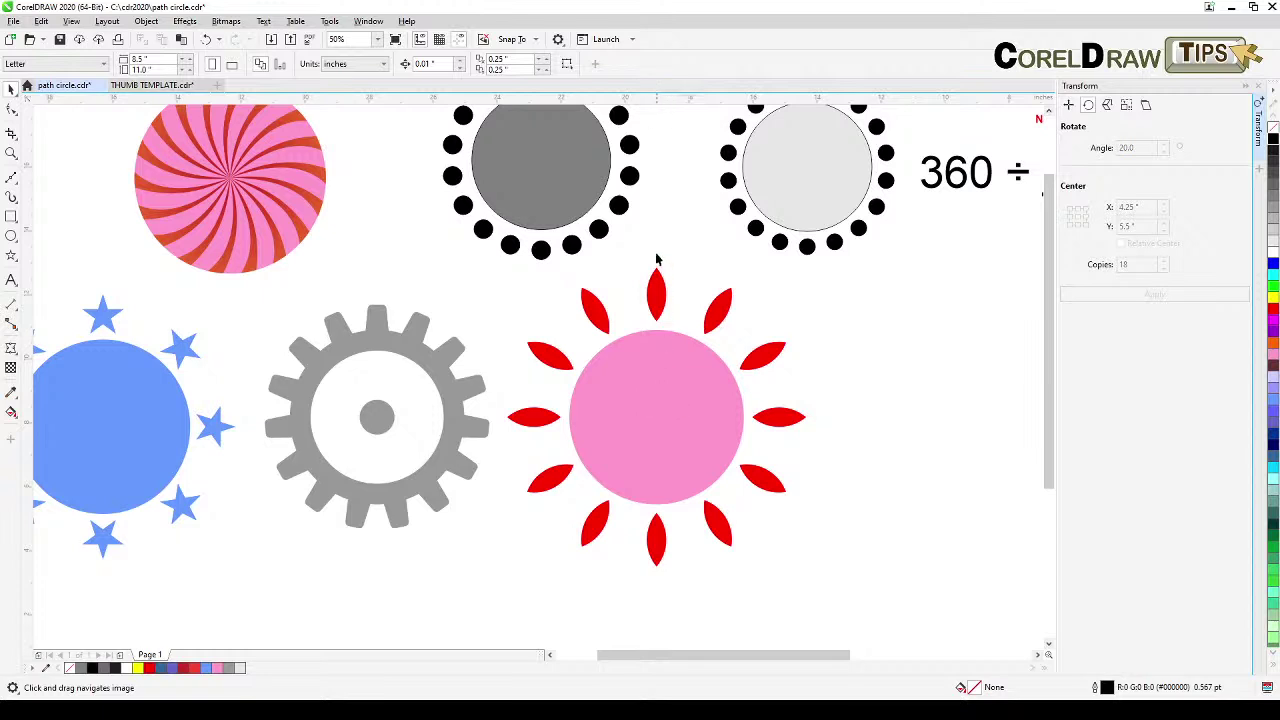
Delete all the red petals around the pink circle except the one directly above it.
{"action": "left_click_drag", "start_coordinate": [680, 270], "coordinate": [890, 618]}
{"action": "left_click_drag", "start_coordinate": [763, 480], "coordinate": [650, 482]}
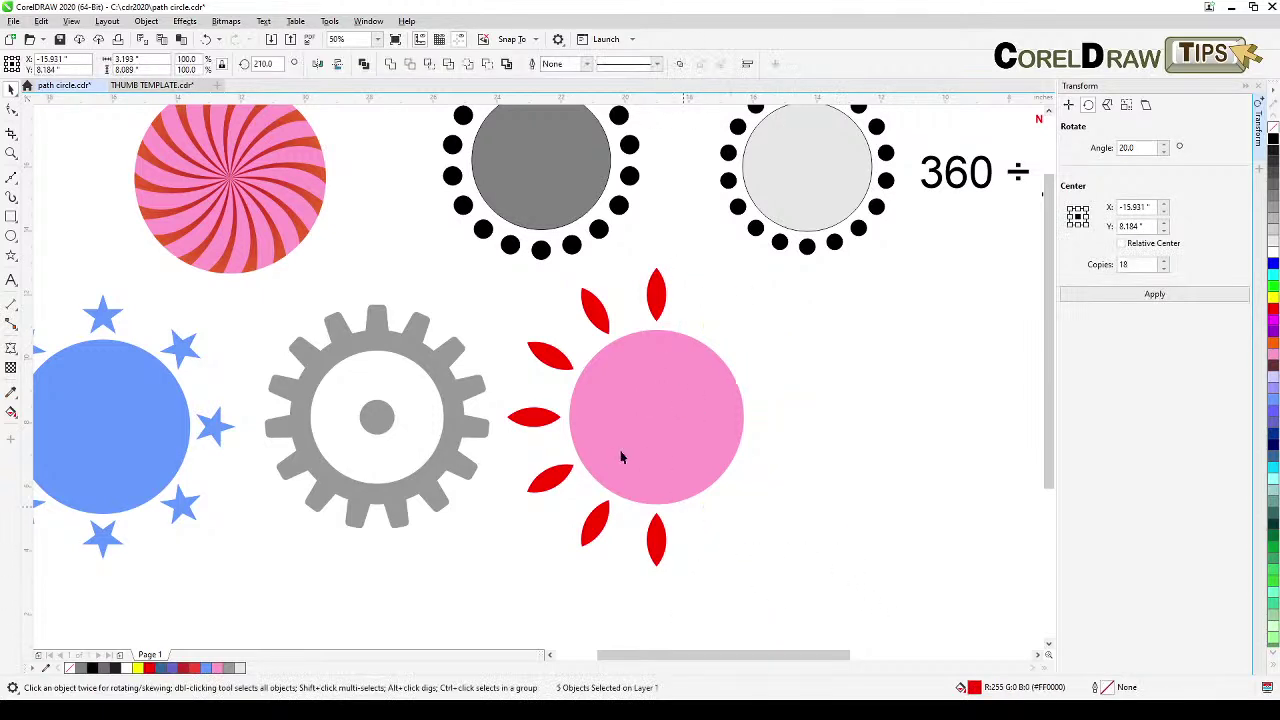
{"action": "key", "text": "Escape"}
{"action": "left_click_drag", "start_coordinate": [491, 276], "coordinate": [628, 570]}
{"action": "key", "text": "Delete"}
{"action": "left_click_drag", "start_coordinate": [786, 501], "coordinate": [593, 614]}
{"action": "key", "text": "Delete"}
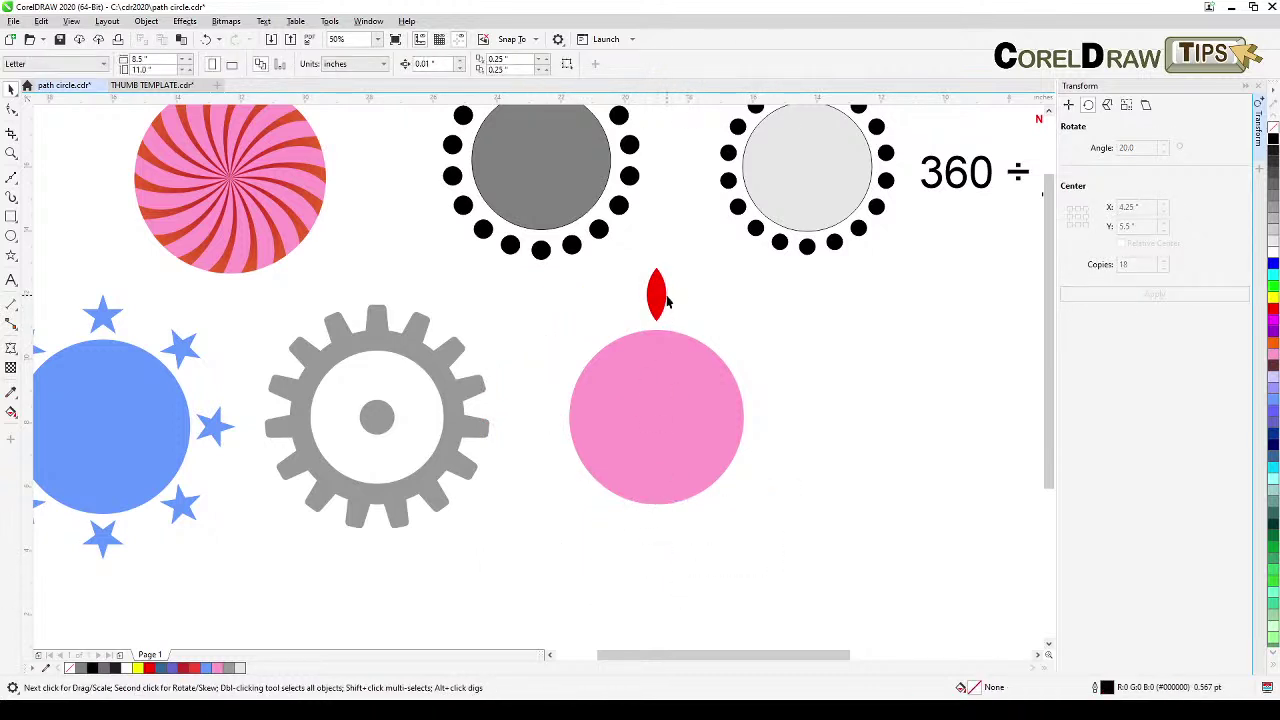
Rotate the remaining red petal around the pink circle with 18 copies at a 20° angle.
{"action": "left_click", "coordinate": [657, 298]}
{"action": "left_click", "coordinate": [665, 290]}
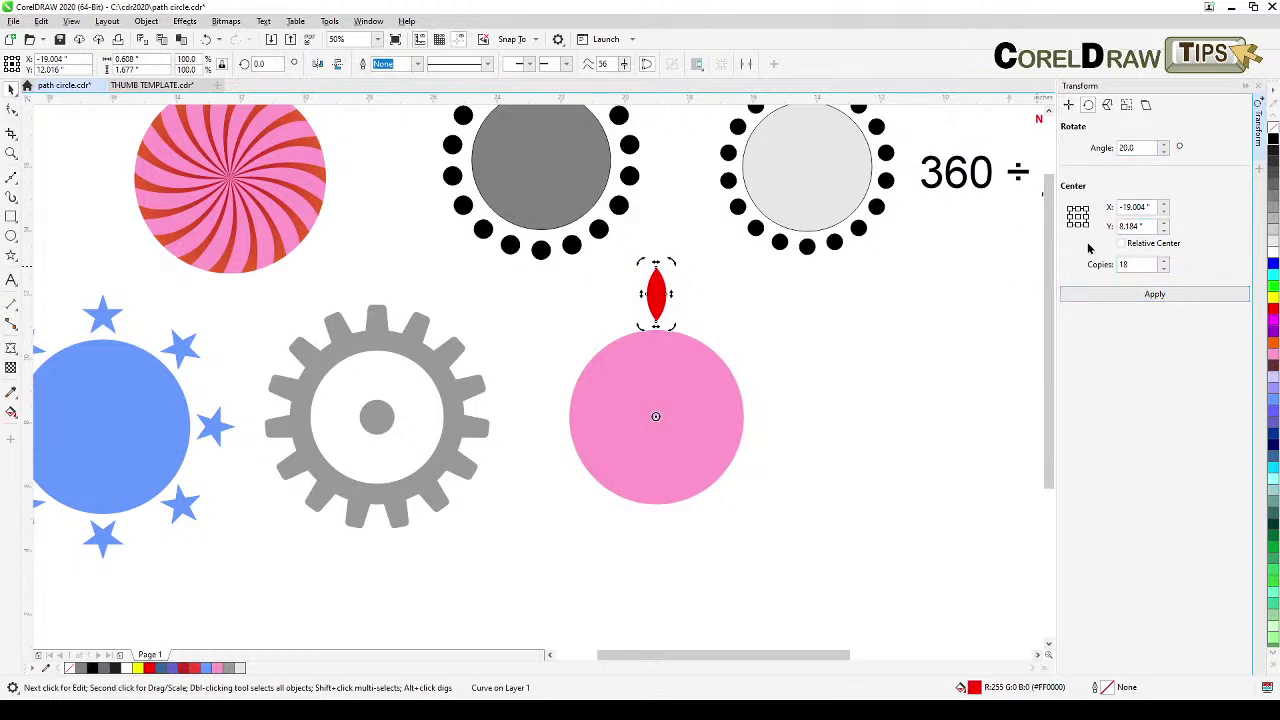
{"action": "left_click", "coordinate": [1152, 296]}
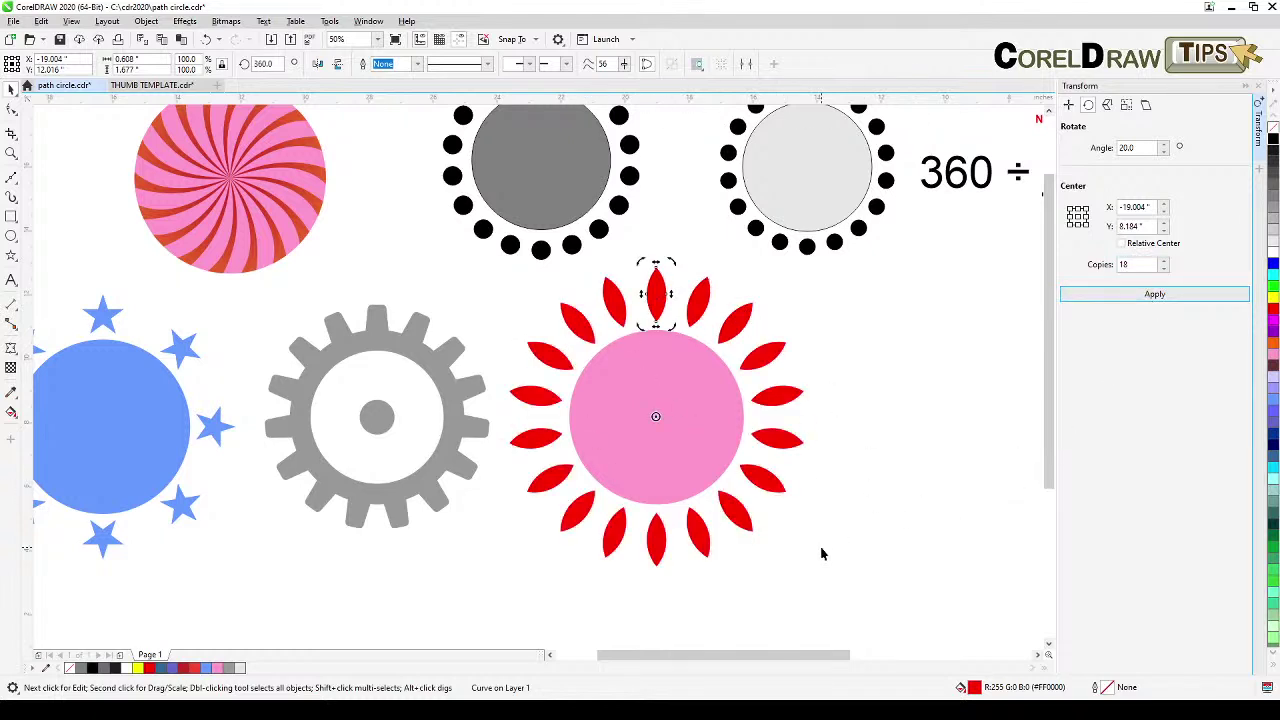
{"action": "left_click", "coordinate": [836, 503]}
Move the blue circle and its surrounding stars away from the grey gear to free up space between them.
{"action": "scroll", "coordinate": [846, 451], "scroll_direction": "left", "scroll_amount": 5}
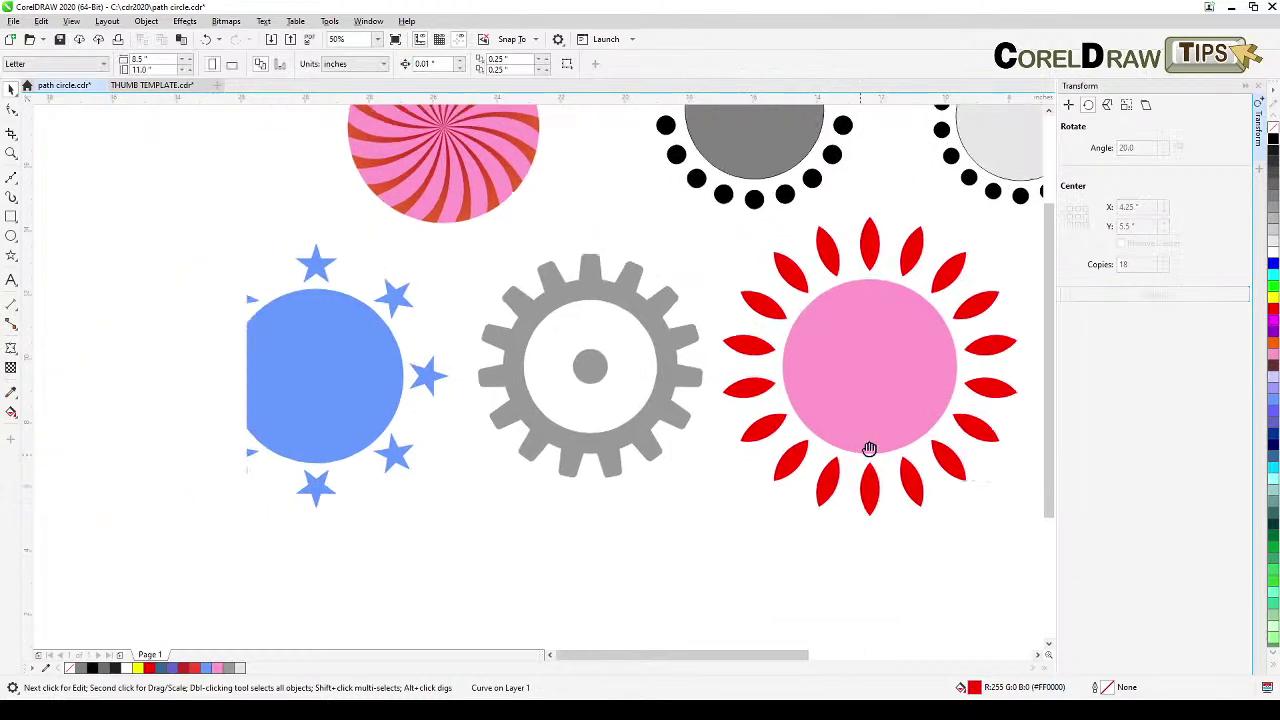
{"action": "scroll", "coordinate": [746, 380], "scroll_direction": "right", "scroll_amount": 3}
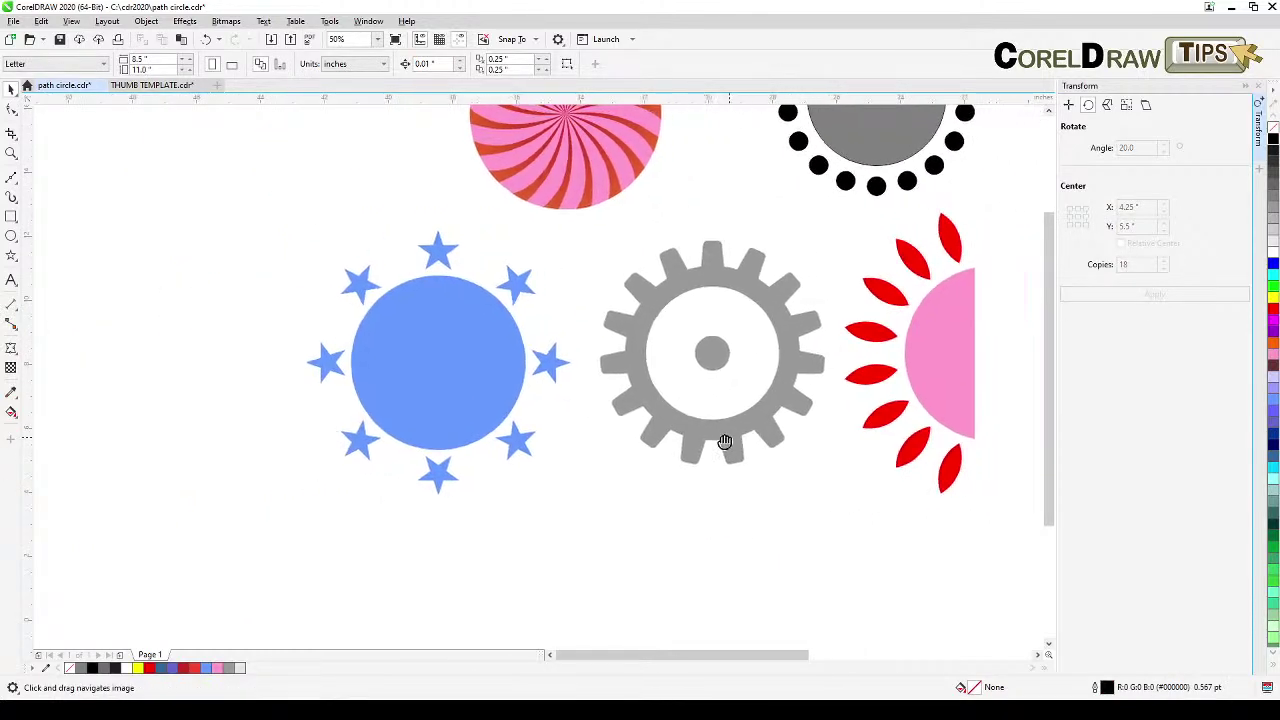
{"action": "left_click_drag", "start_coordinate": [244, 197], "coordinate": [689, 498]}
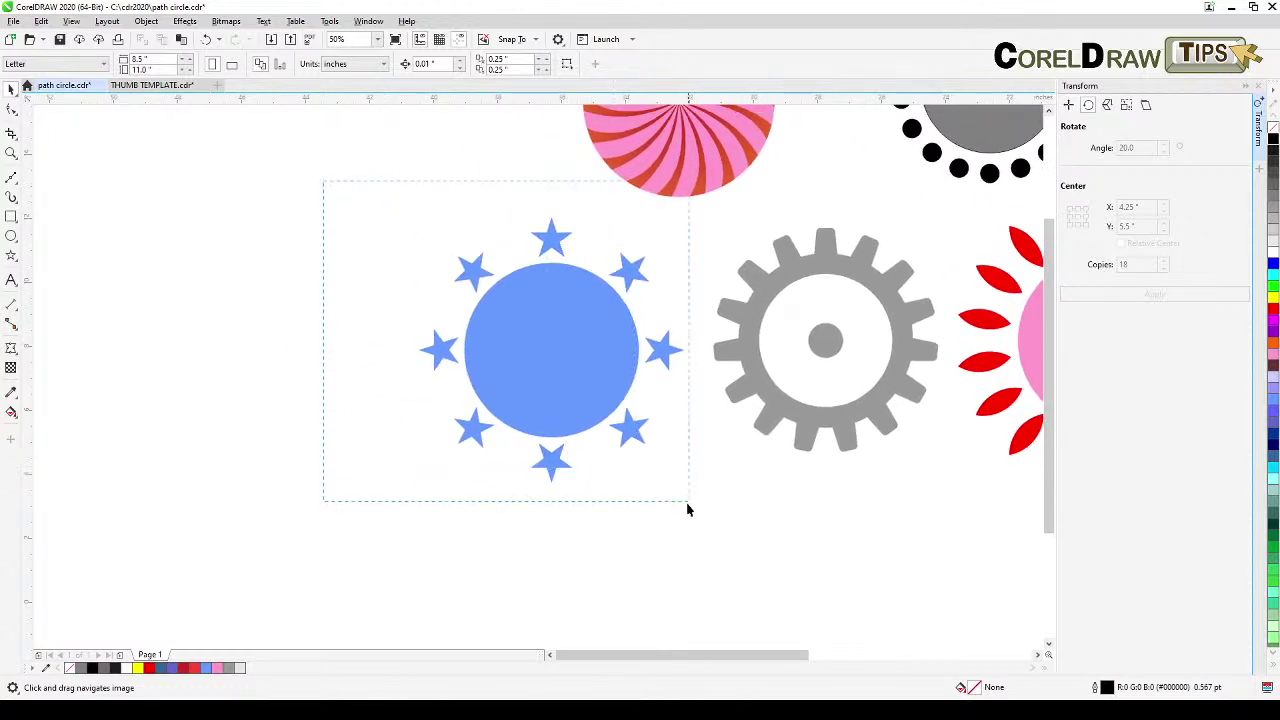
{"action": "left_click_drag", "start_coordinate": [466, 390], "coordinate": [116, 384]}
{"action": "left_click", "coordinate": [474, 443]}
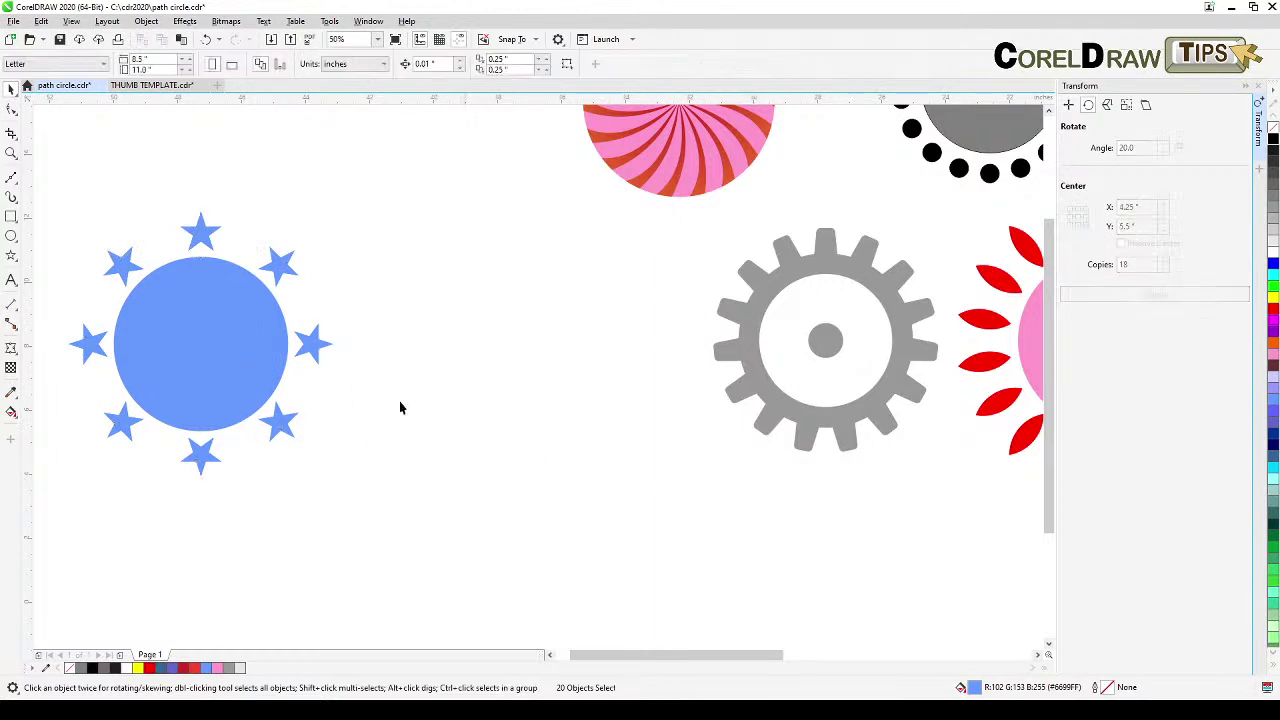
Draw a circle about 6 inches in diameter in the space between the blue star circle and the grey gear.
{"action": "left_click", "coordinate": [12, 235]}
{"action": "left_click_drag", "start_coordinate": [460, 266], "coordinate": [627, 461]}
{"action": "key", "text": "space"}
{"action": "left_click", "coordinate": [470, 192]}
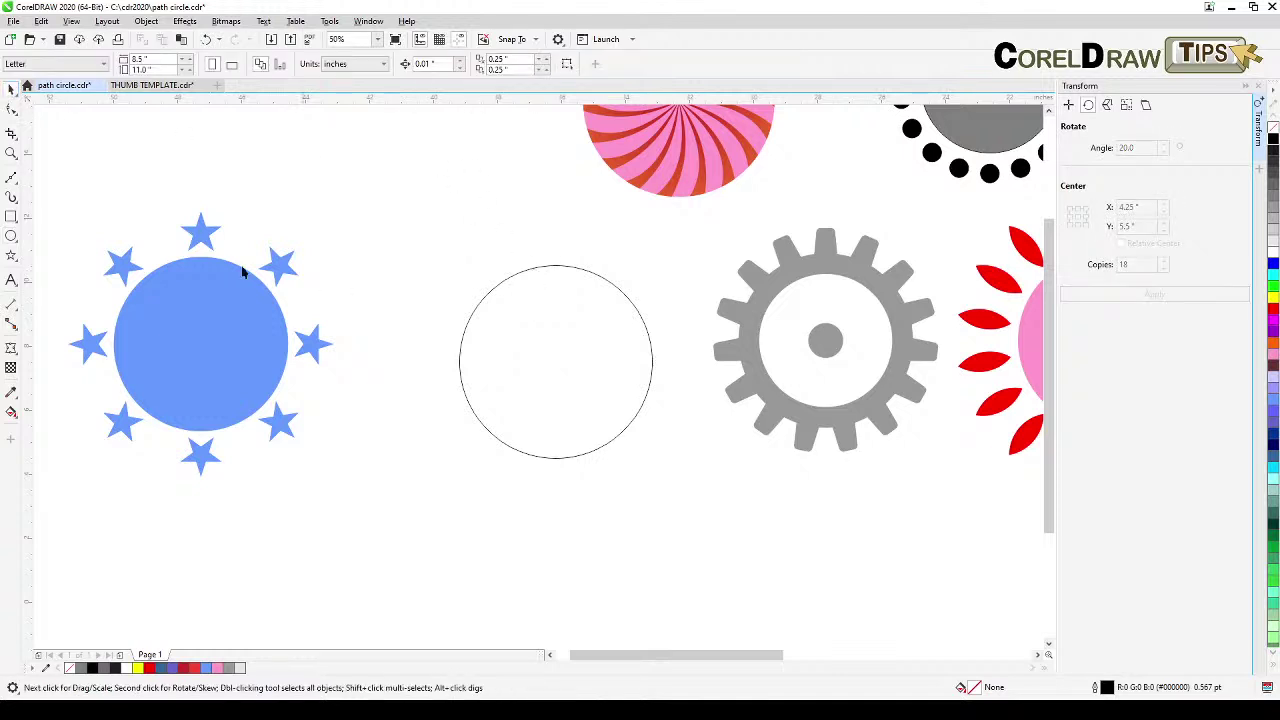
Draw a rectangle about 0.71 by 1.31 inches above the new circle and round its corners to about 0.167 inches.
{"action": "left_click", "coordinate": [12, 215]}
{"action": "left_click_drag", "start_coordinate": [551, 209], "coordinate": [578, 253]}
{"action": "scroll", "coordinate": [569, 220], "scroll_direction": "up", "scroll_amount": 1}
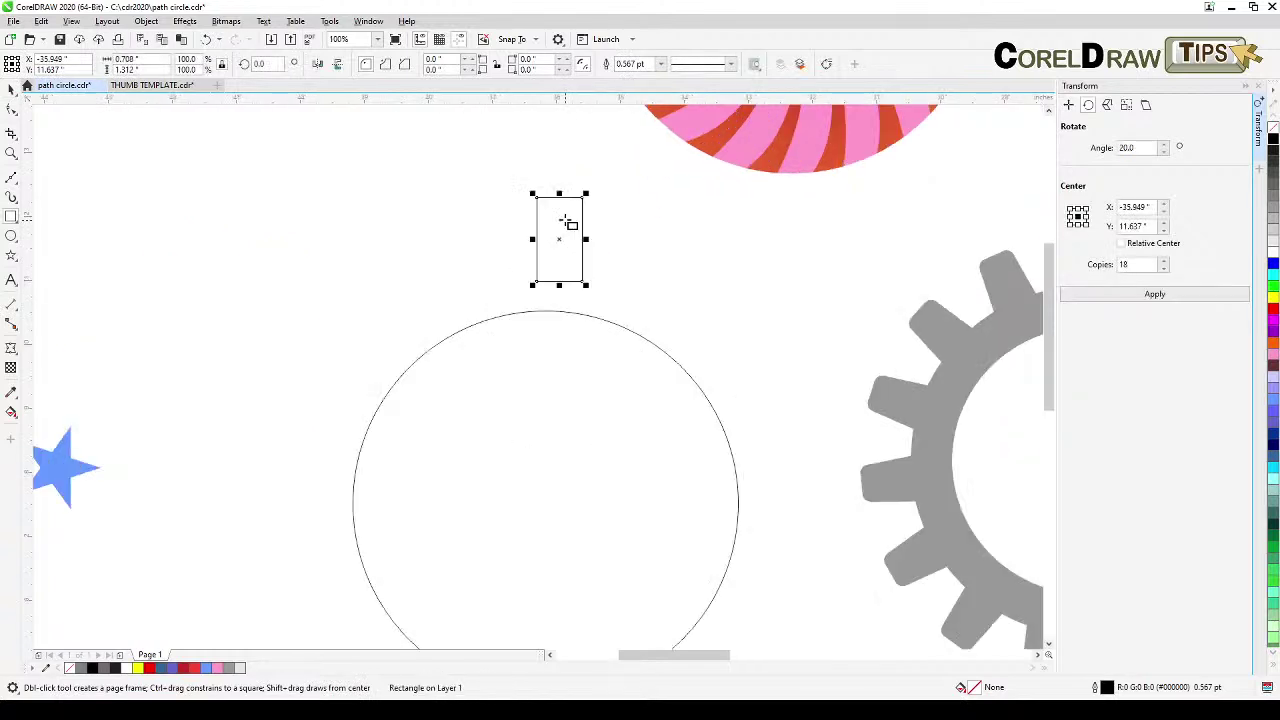
{"action": "left_click", "coordinate": [12, 109]}
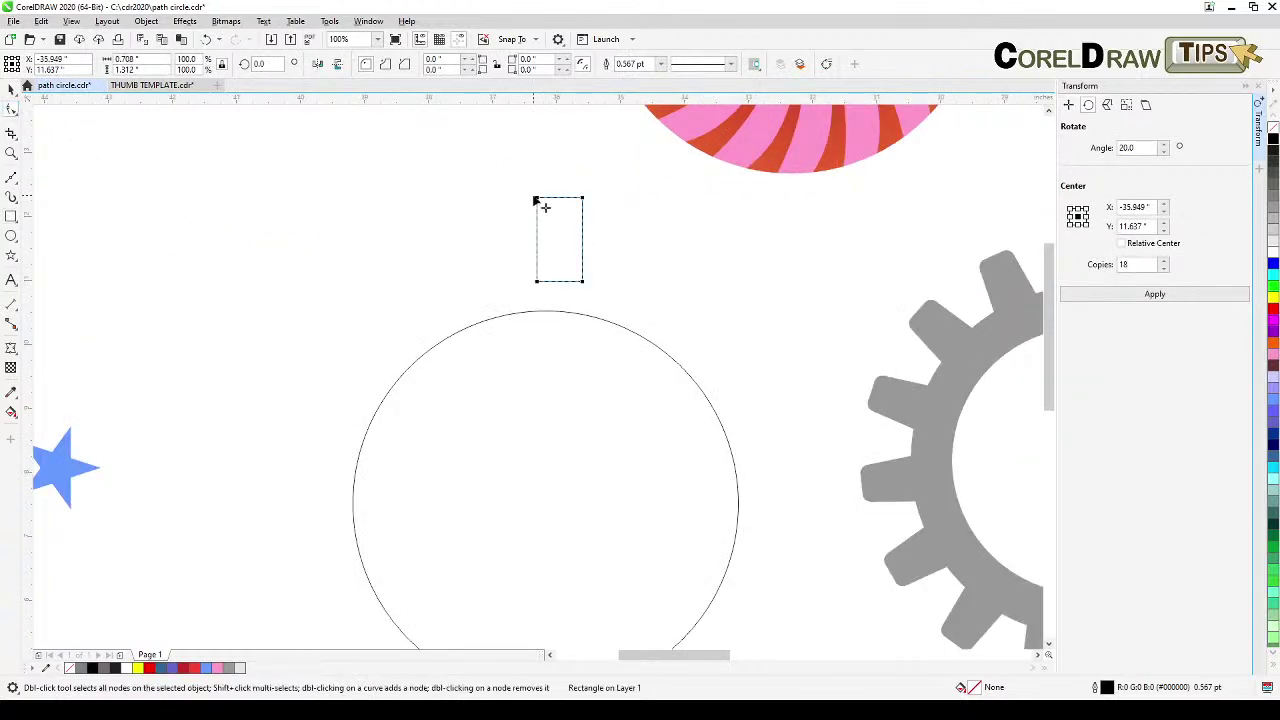
{"action": "left_click_drag", "start_coordinate": [537, 202], "coordinate": [546, 200]}
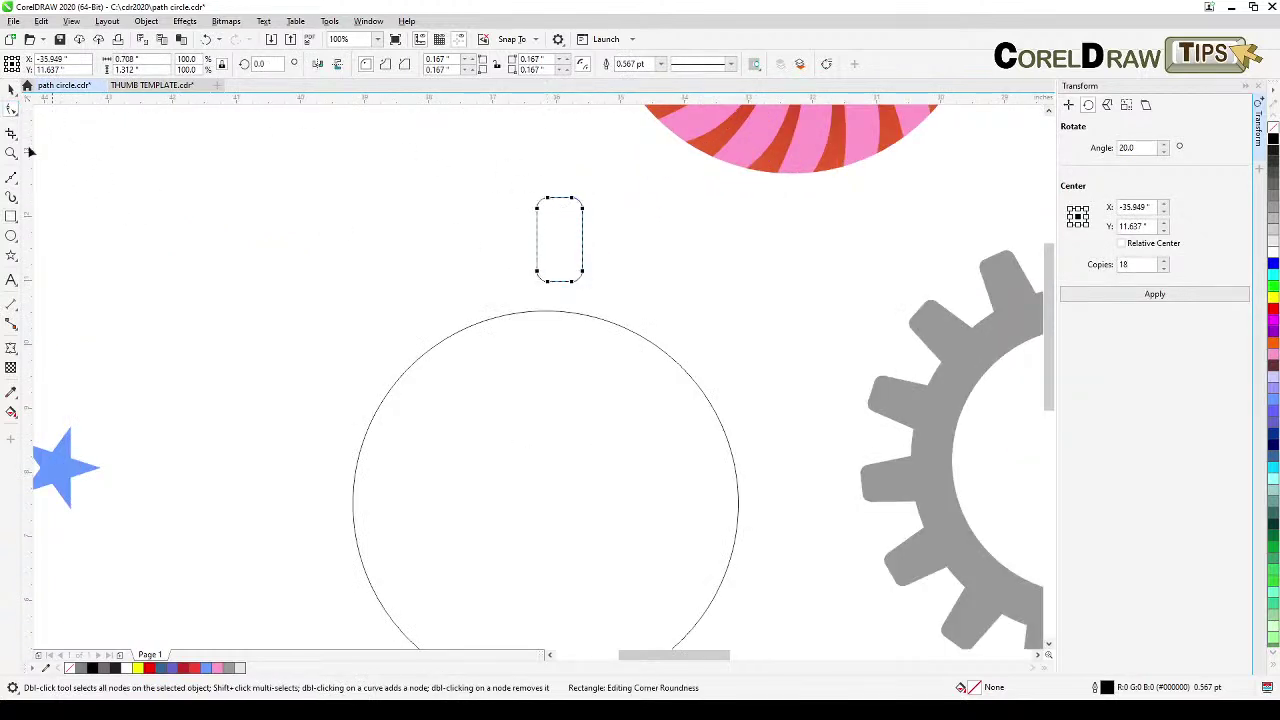
Convert the rounded rectangle to curves.
{"action": "left_click", "coordinate": [12, 89]}
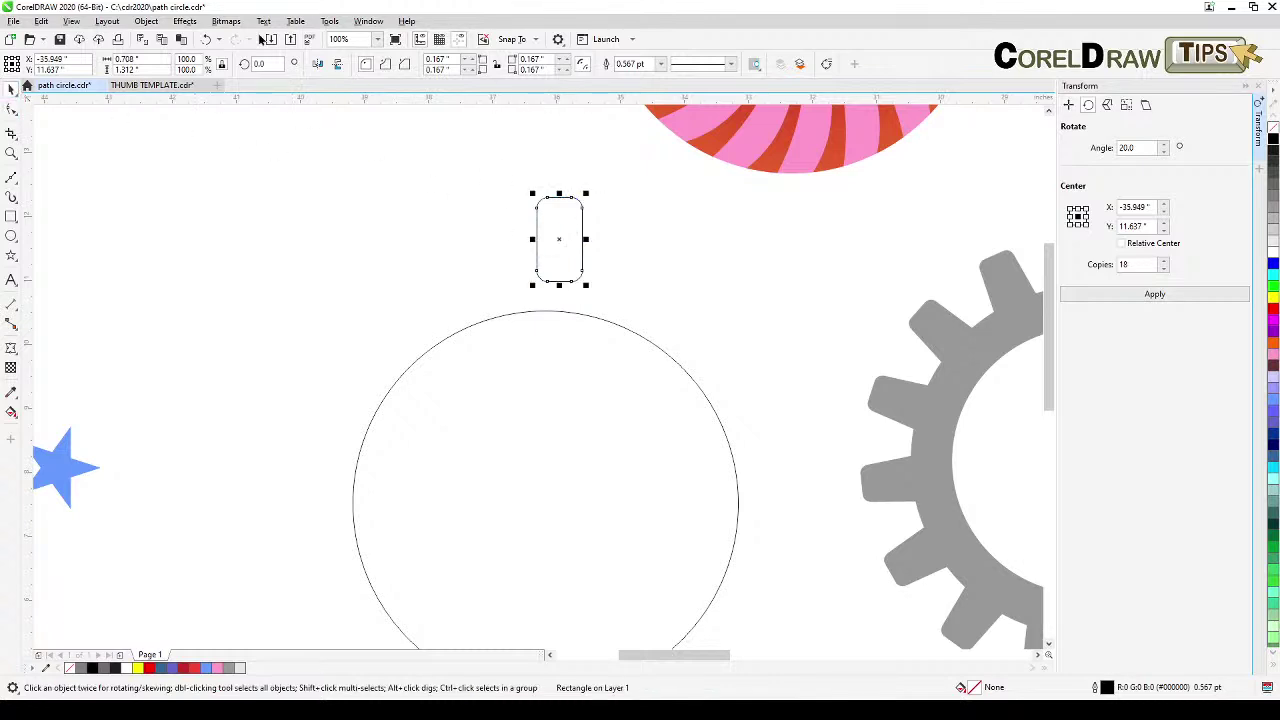
{"action": "left_click", "coordinate": [146, 21]}
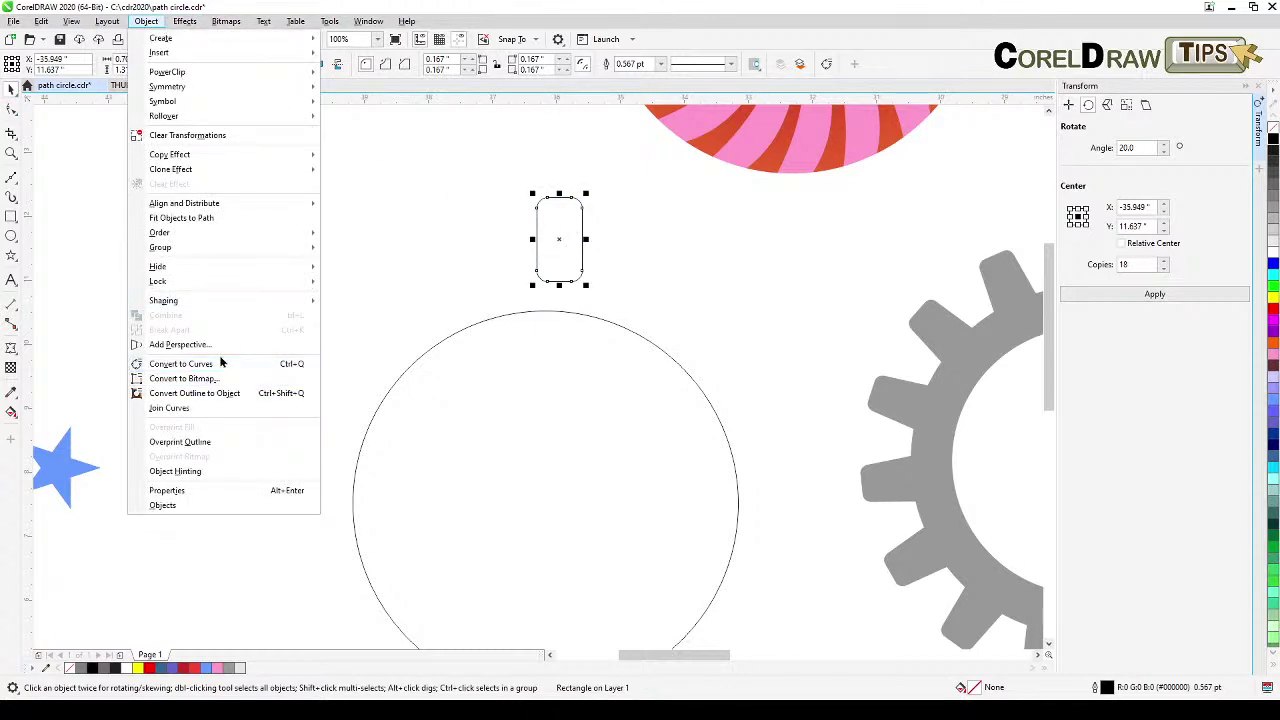
{"action": "key", "text": "Escape"}
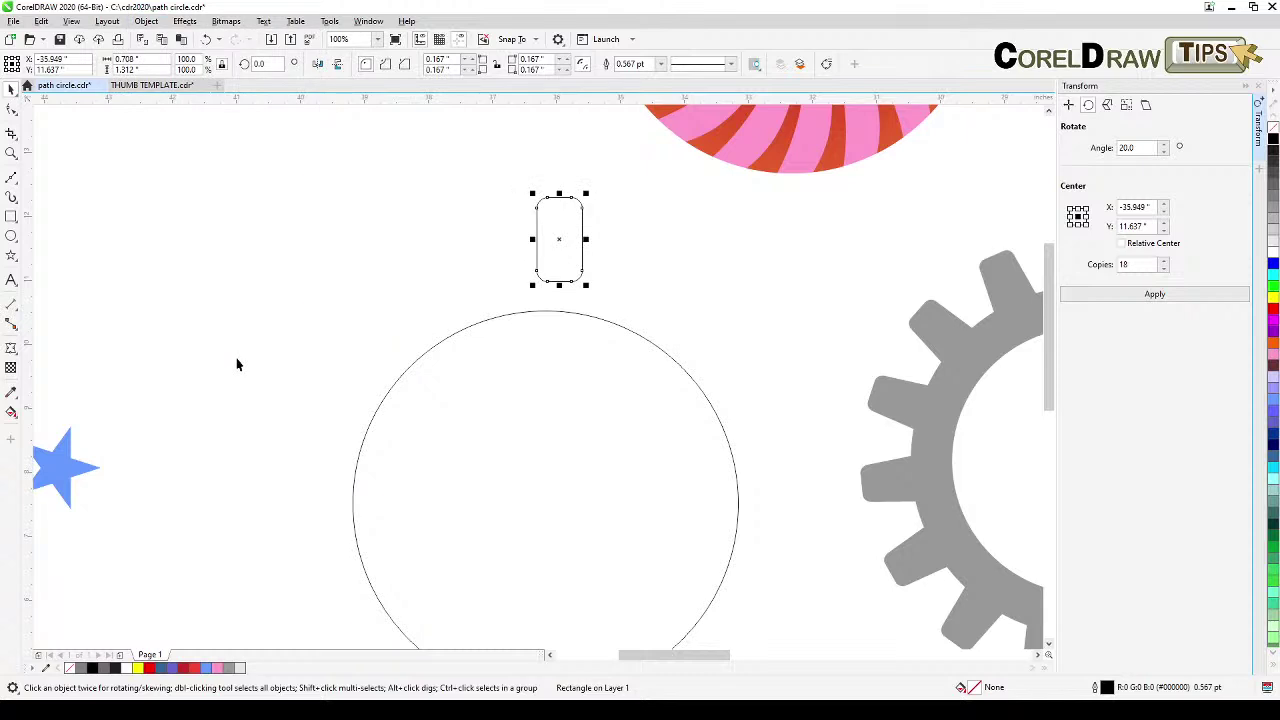
{"action": "key", "text": "ctrl+q"}
Taper the rounded rectangle into a gear tooth by nudging its lower-left and lower-right nodes outward.
{"action": "key", "text": "F10"}
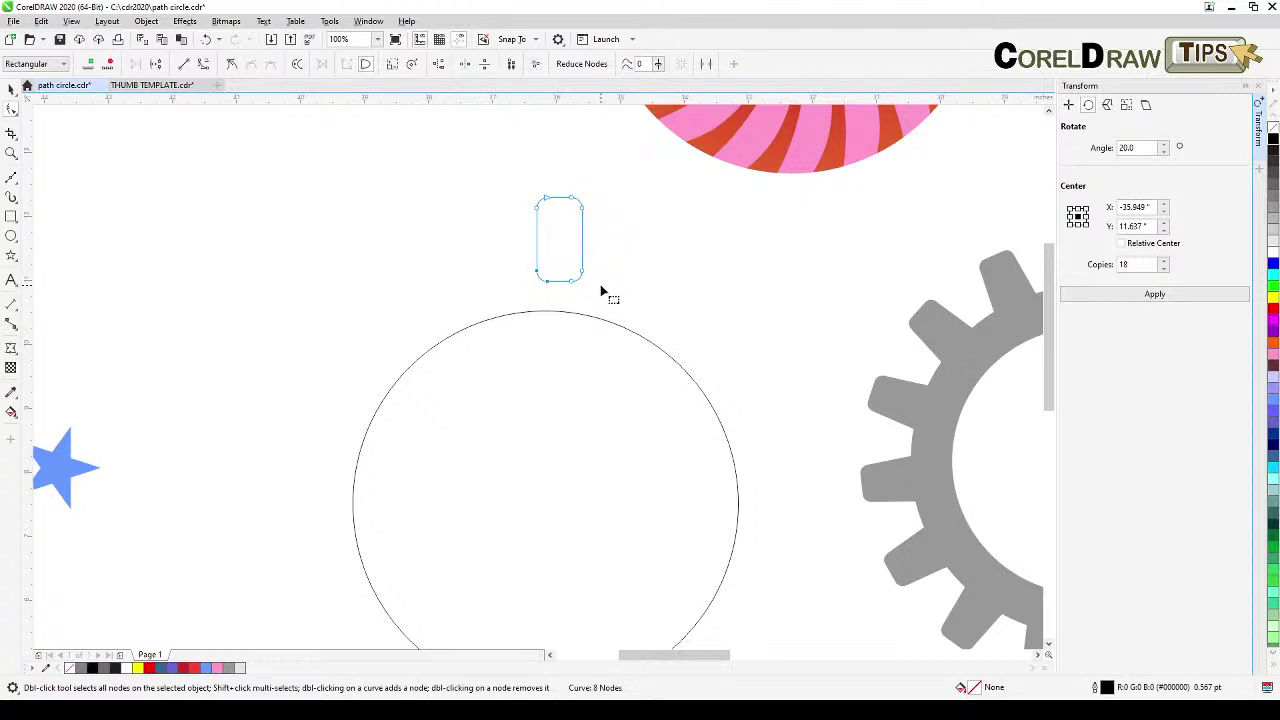
{"action": "key", "text": "Left"}
{"action": "key", "text": "Left"}
{"action": "key", "text": "Left"}
{"action": "key", "text": "Left"}
{"action": "key", "text": "Left"}
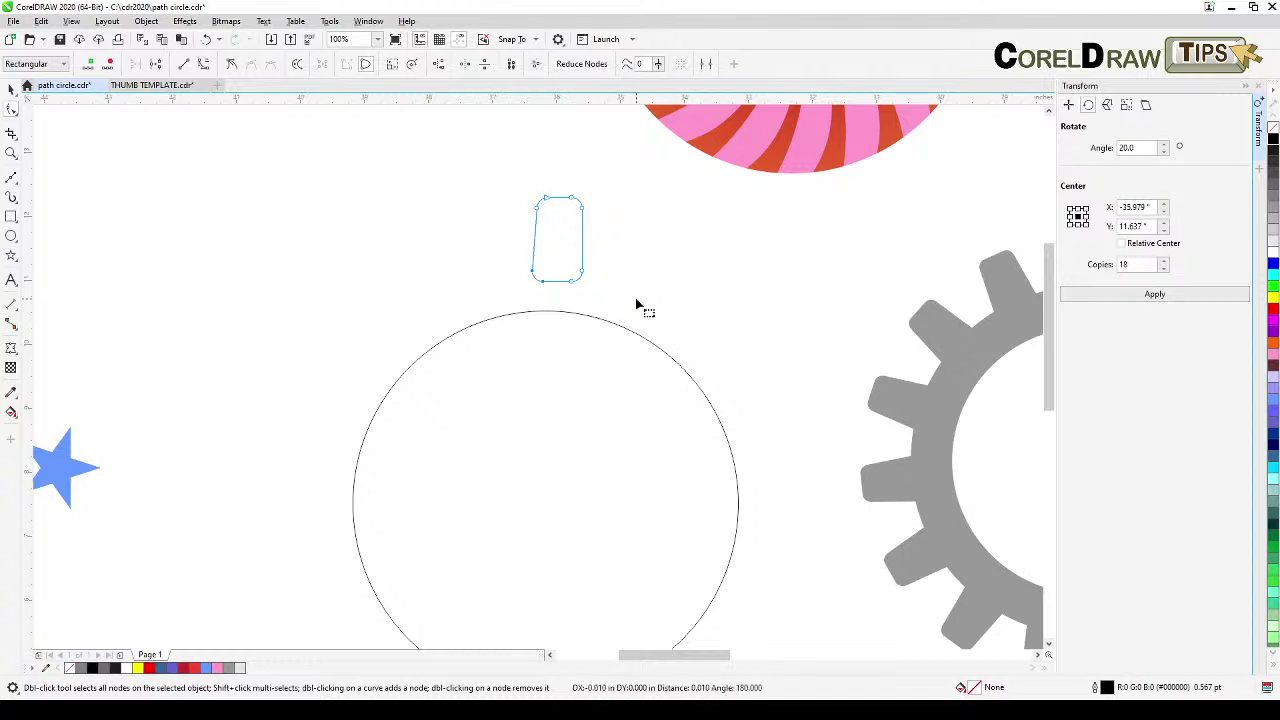
{"action": "left_click_drag", "start_coordinate": [636, 255], "coordinate": [557, 299]}
{"action": "key", "text": "Right"}
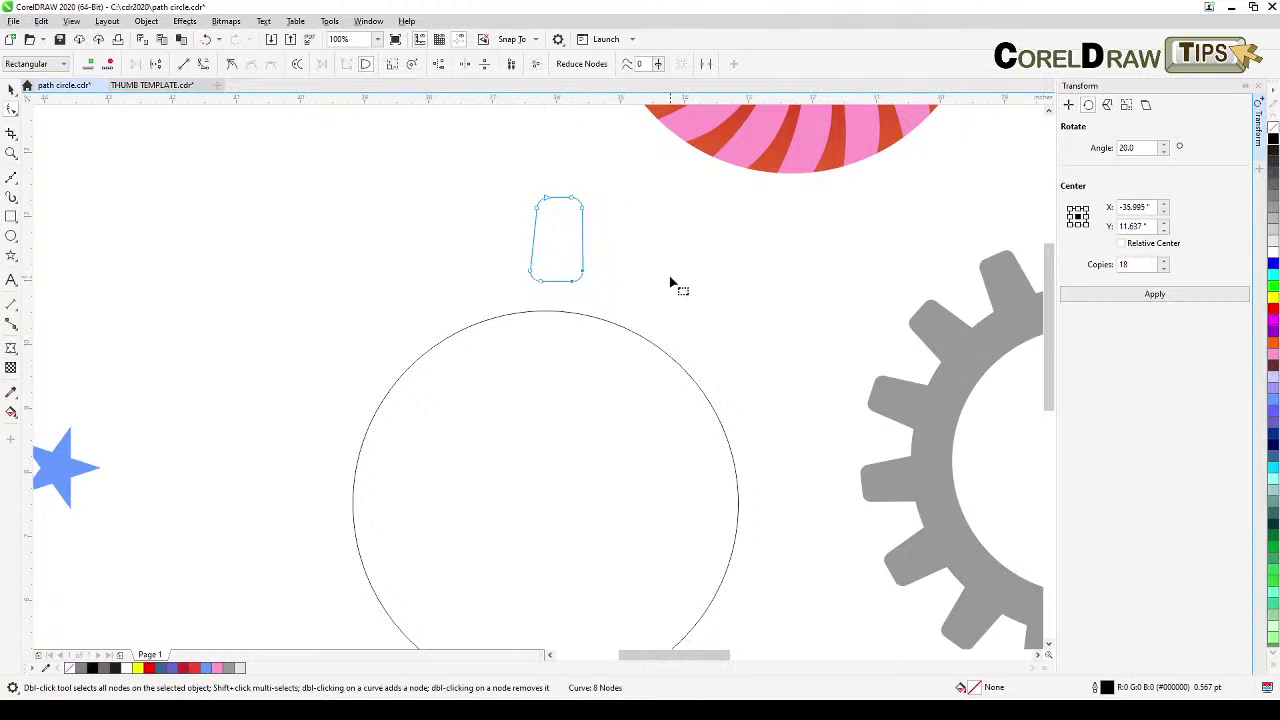
{"action": "key", "text": "Right"}
{"action": "key", "text": "Right"}
{"action": "key", "text": "Right"}
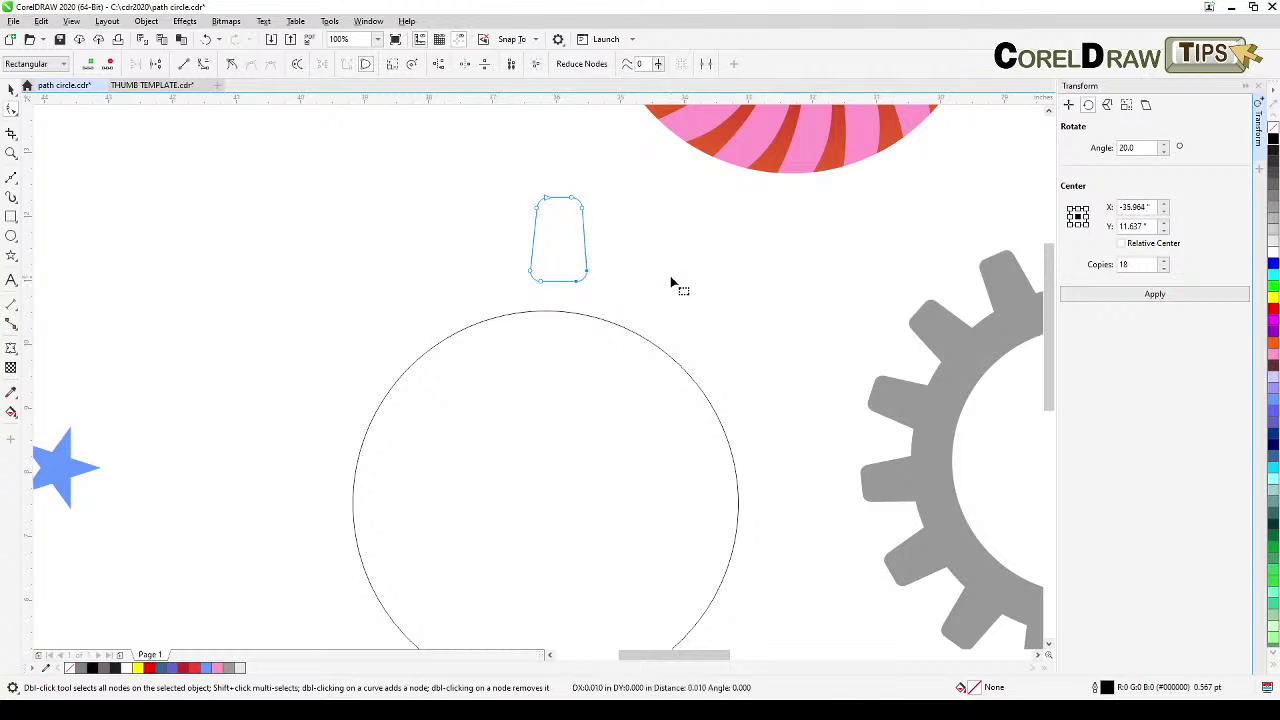
Shorten the tooth to about 1.03 inches high and move it down to overlap the circle's top edge.
{"action": "left_click", "coordinate": [11, 88]}
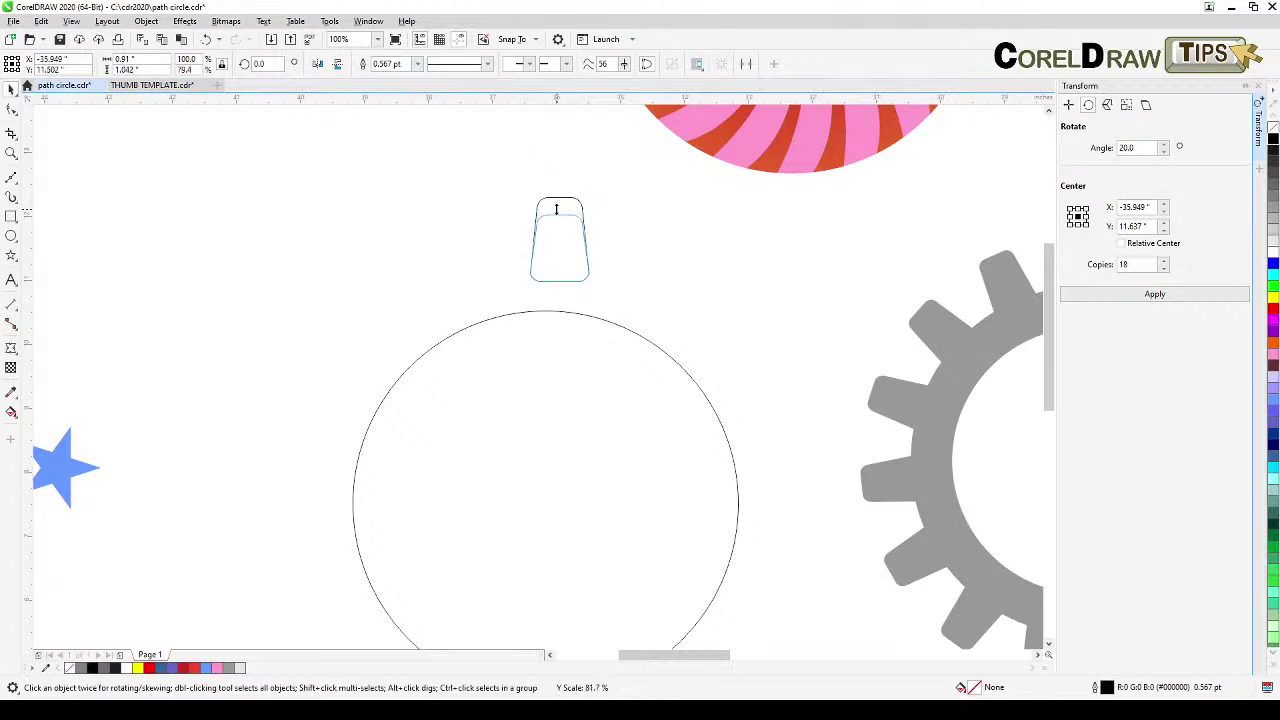
{"action": "left_click", "coordinate": [614, 296]}
{"action": "left_click_drag", "start_coordinate": [614, 296], "coordinate": [605, 224]}
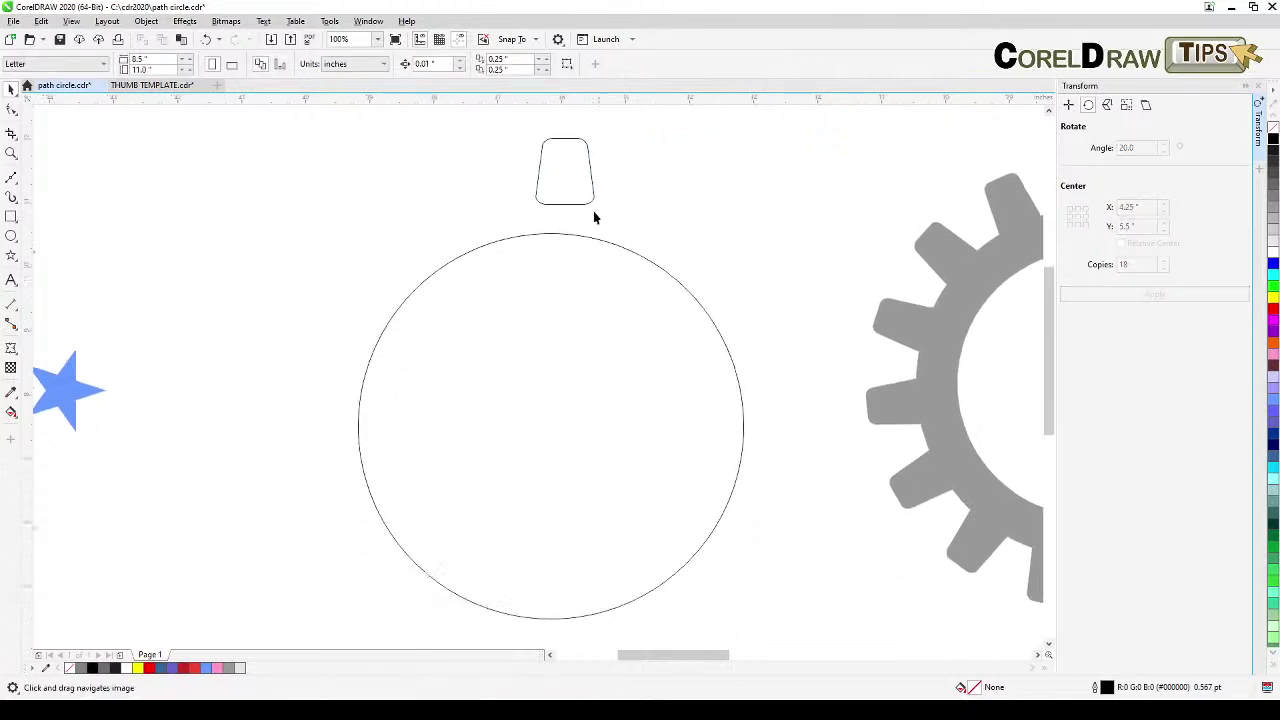
{"action": "left_click", "coordinate": [588, 204]}
{"action": "left_click_drag", "start_coordinate": [563, 177], "coordinate": [561, 229]}
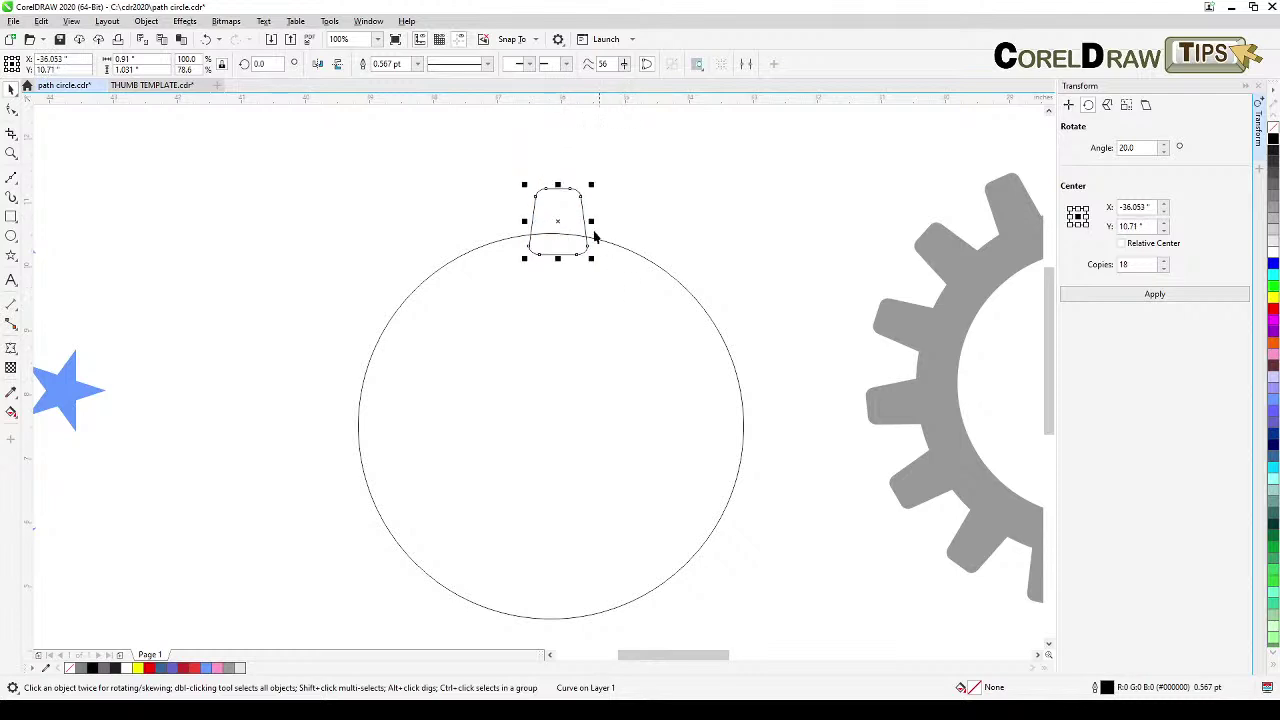
Centre the tooth horizontally on the circle and place its rotation centre at the circle's centre.
{"action": "left_click_drag", "start_coordinate": [294, 160], "coordinate": [776, 641]}
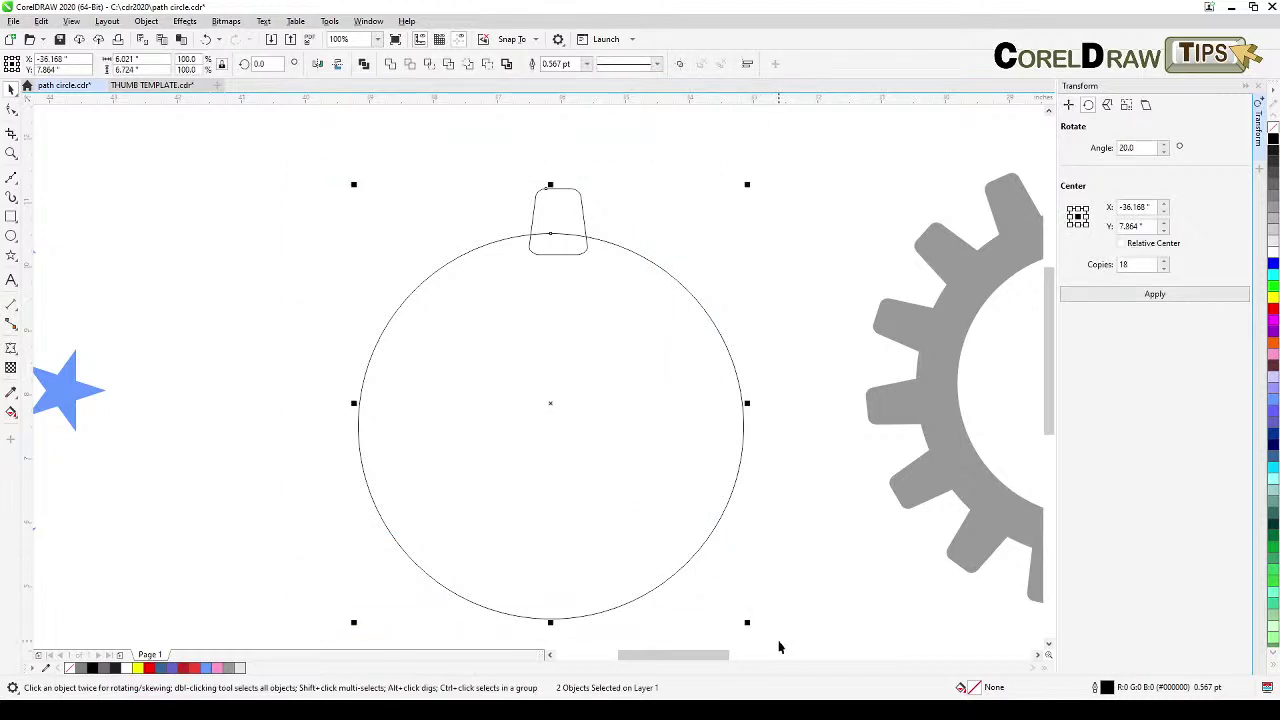
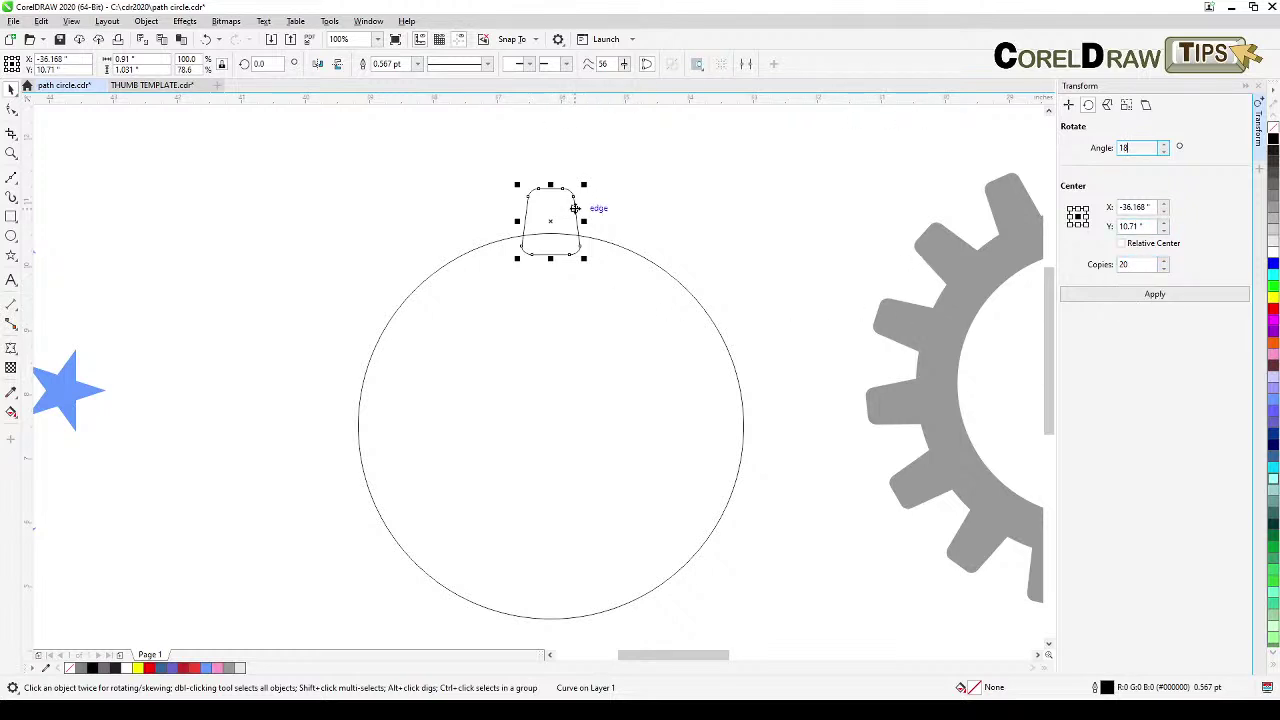
{"action": "left_click", "coordinate": [577, 207]}
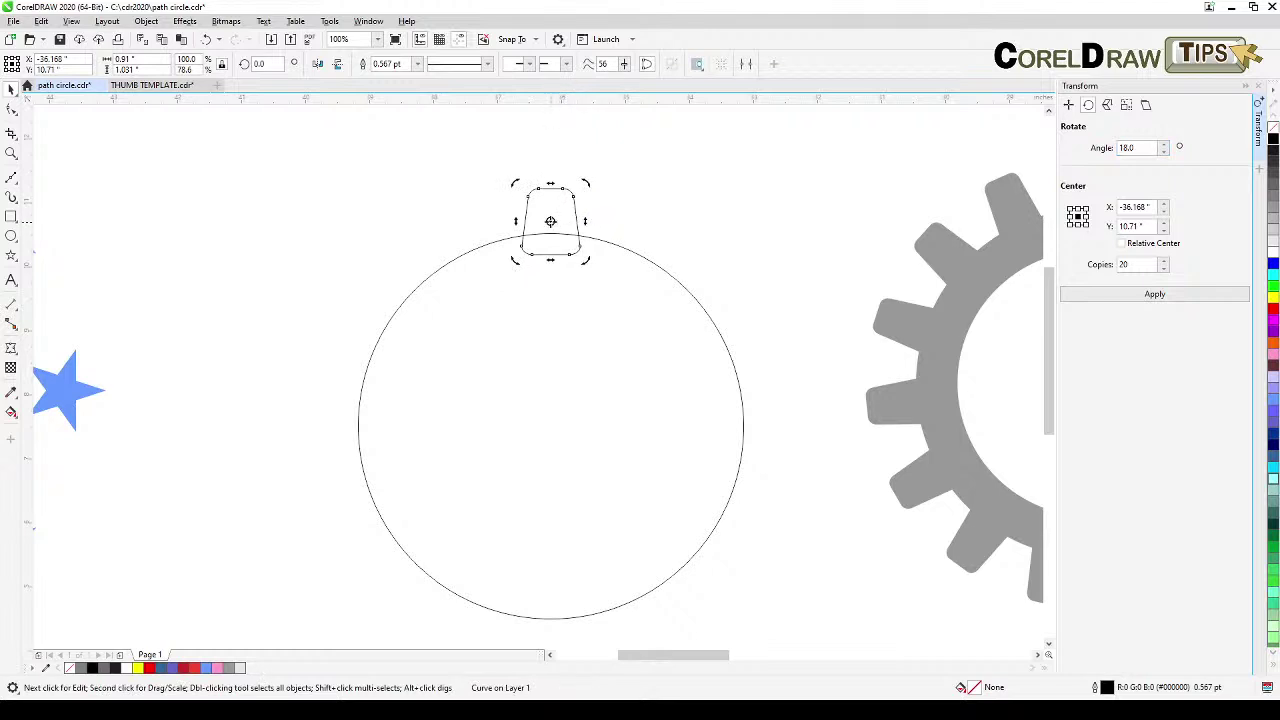
{"action": "mouse_move", "coordinate": [550, 221]}
{"action": "left_mouse_down"}
{"action": "mouse_move", "coordinate": [537, 416]}
{"action": "mouse_move", "coordinate": [550, 426]}
{"action": "left_mouse_up"}
Try rotating the tooth around the circle with 20 copies at an 18° angle, and undo it.
{"action": "left_click", "coordinate": [1178, 293]}
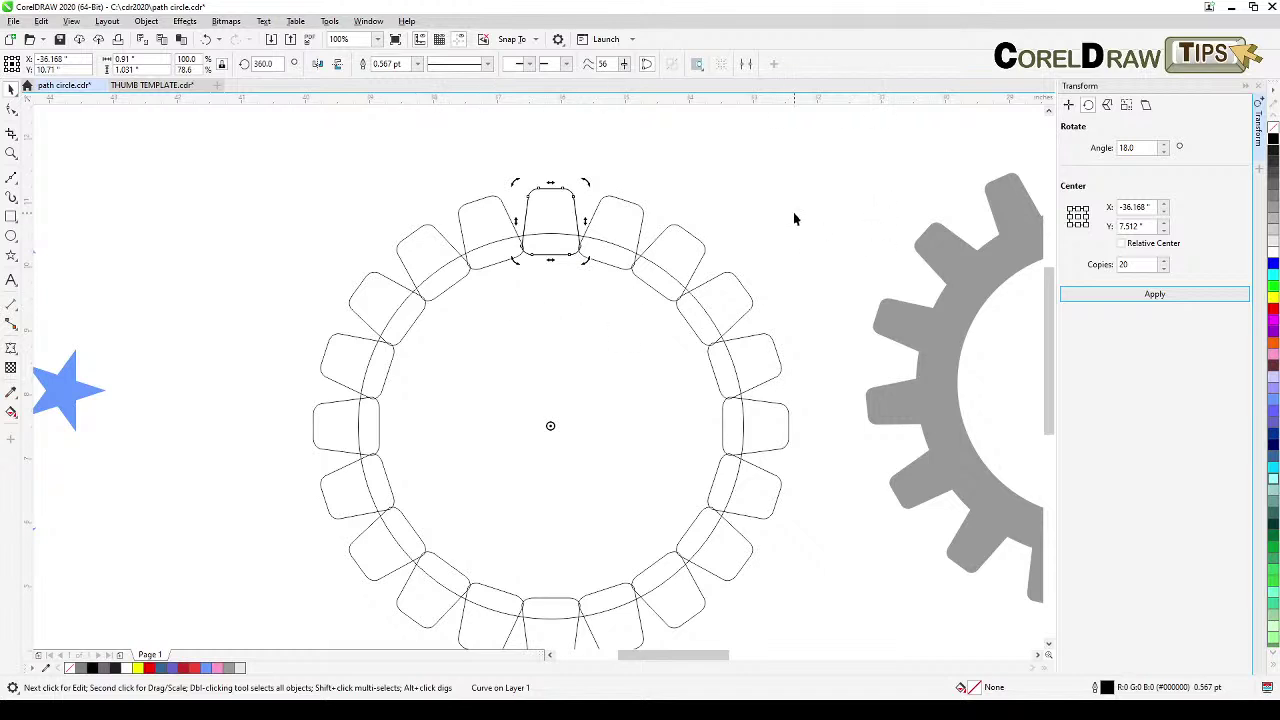
{"action": "key", "text": "ctrl+z"}
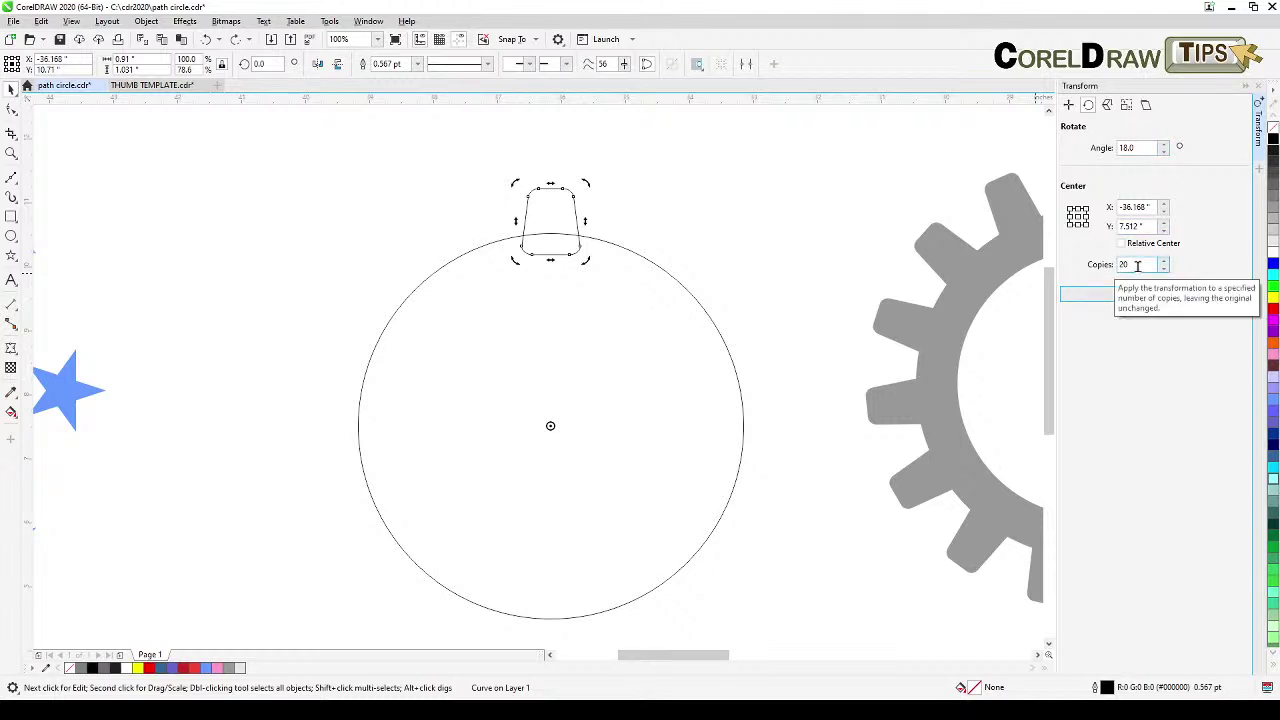
Set the number of rotation copies for the tooth to 15.
{"action": "left_click_drag", "start_coordinate": [1137, 265], "coordinate": [1113, 268]}
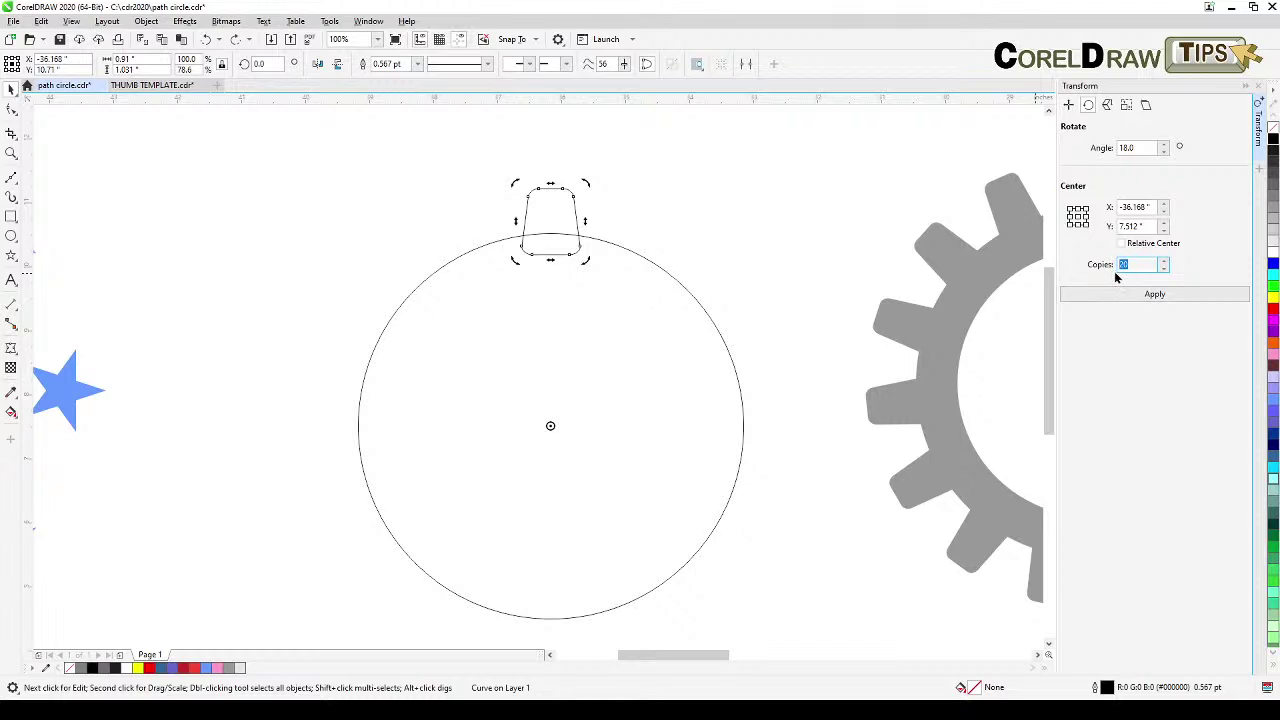
{"action": "type", "text": "15"}
Switch to the Calculator, compute 360 divided by 15, and close it.
{"action": "key", "text": "alt+Tab"}
{"action": "left_click_drag", "start_coordinate": [1010, 343], "coordinate": [845, 212]}
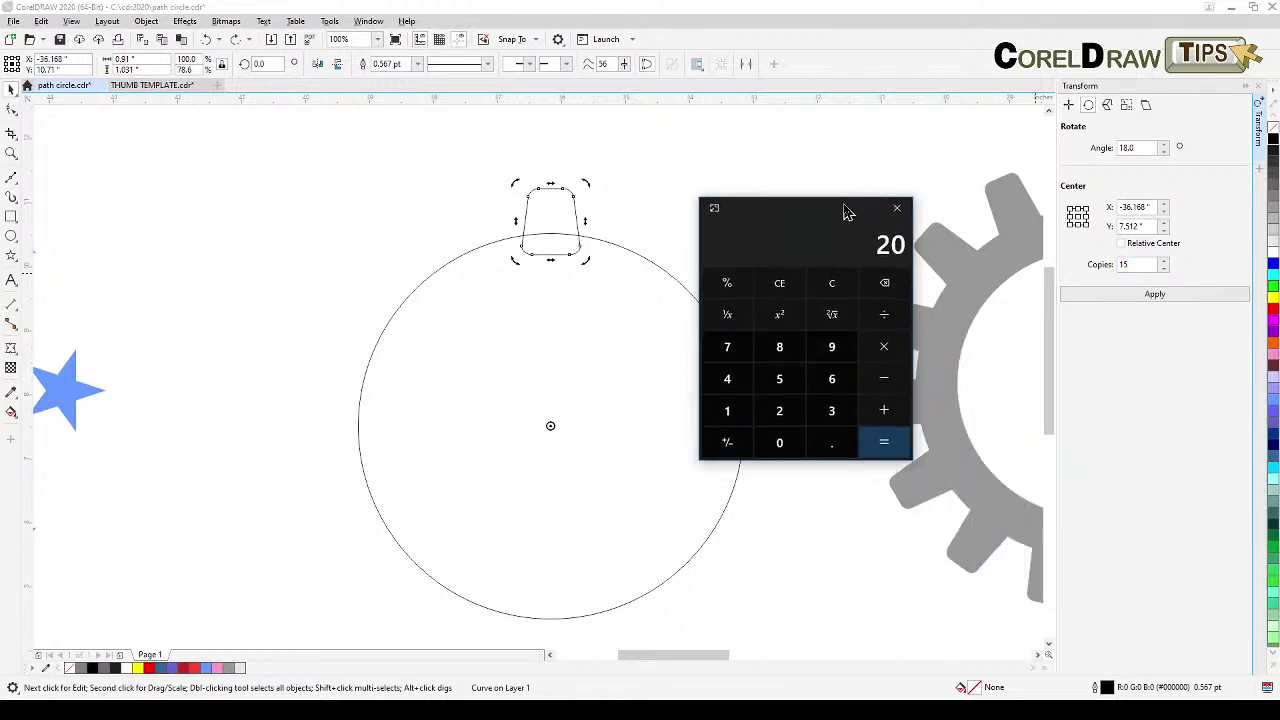
{"action": "left_click", "coordinate": [831, 283]}
{"action": "left_click", "coordinate": [831, 410]}
{"action": "left_click", "coordinate": [831, 380]}
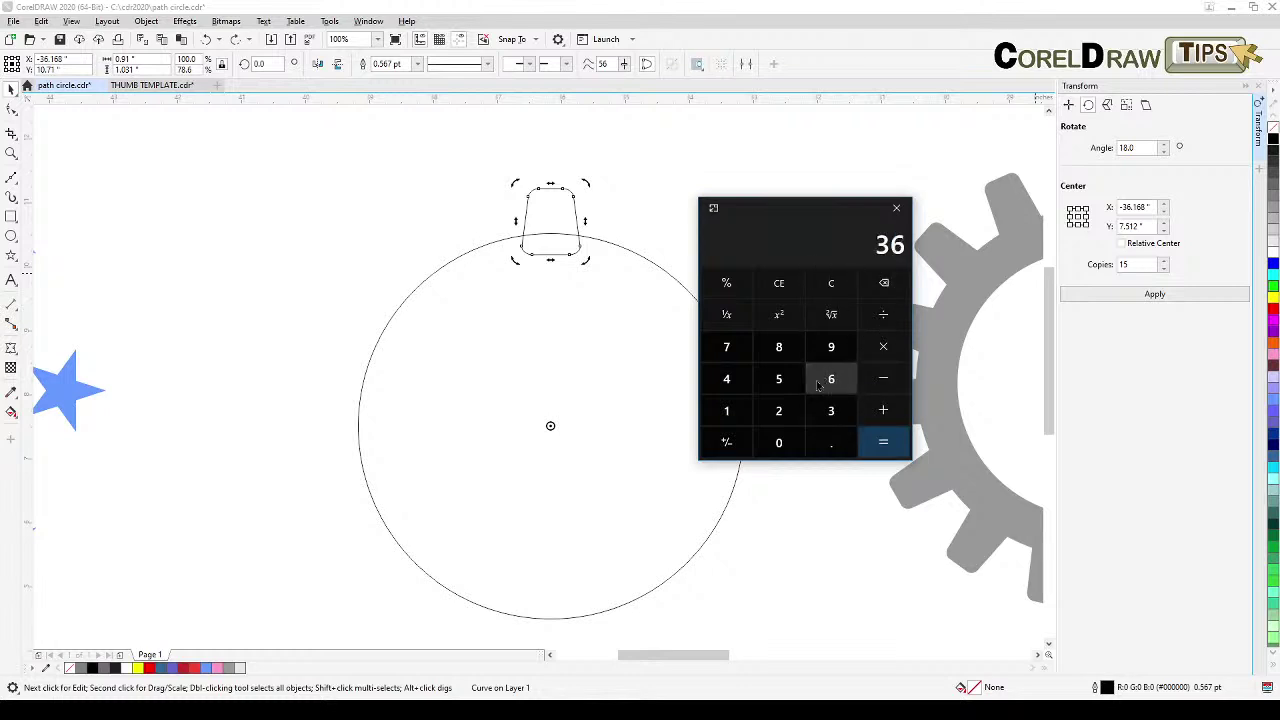
{"action": "left_click", "coordinate": [779, 443]}
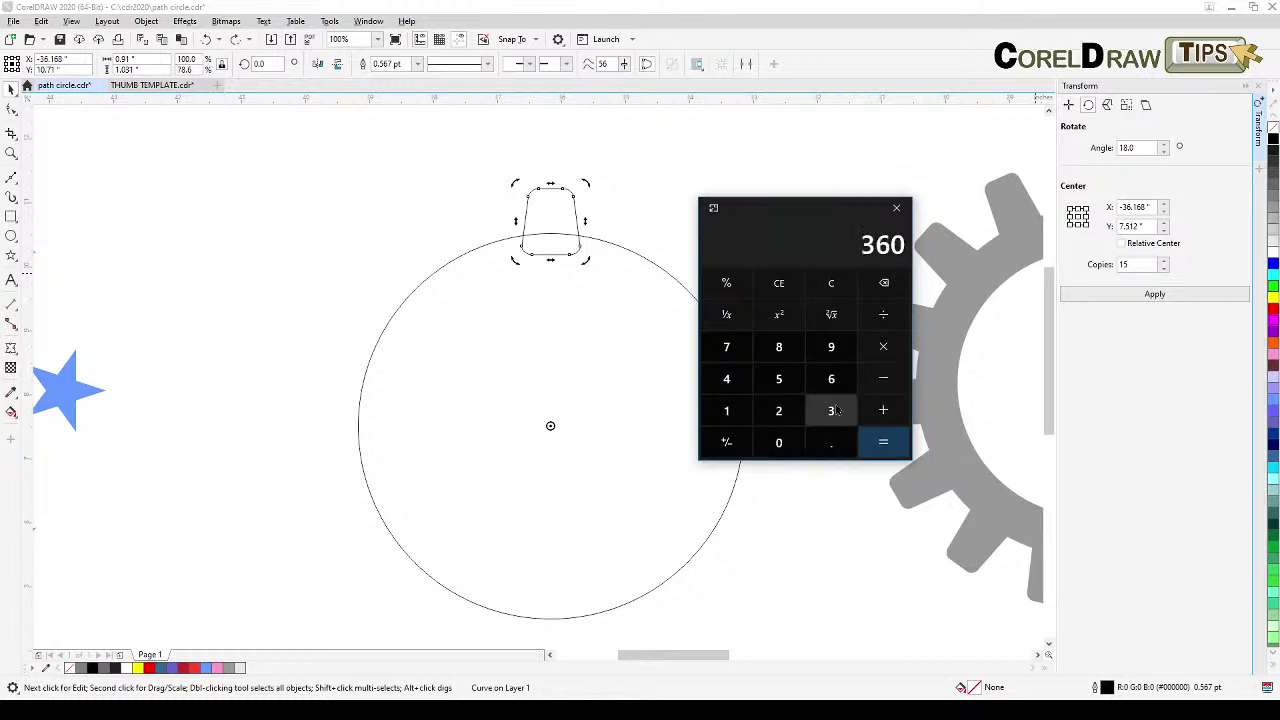
{"action": "left_click", "coordinate": [726, 410]}
{"action": "left_click", "coordinate": [779, 378]}
{"action": "left_click", "coordinate": [883, 443]}
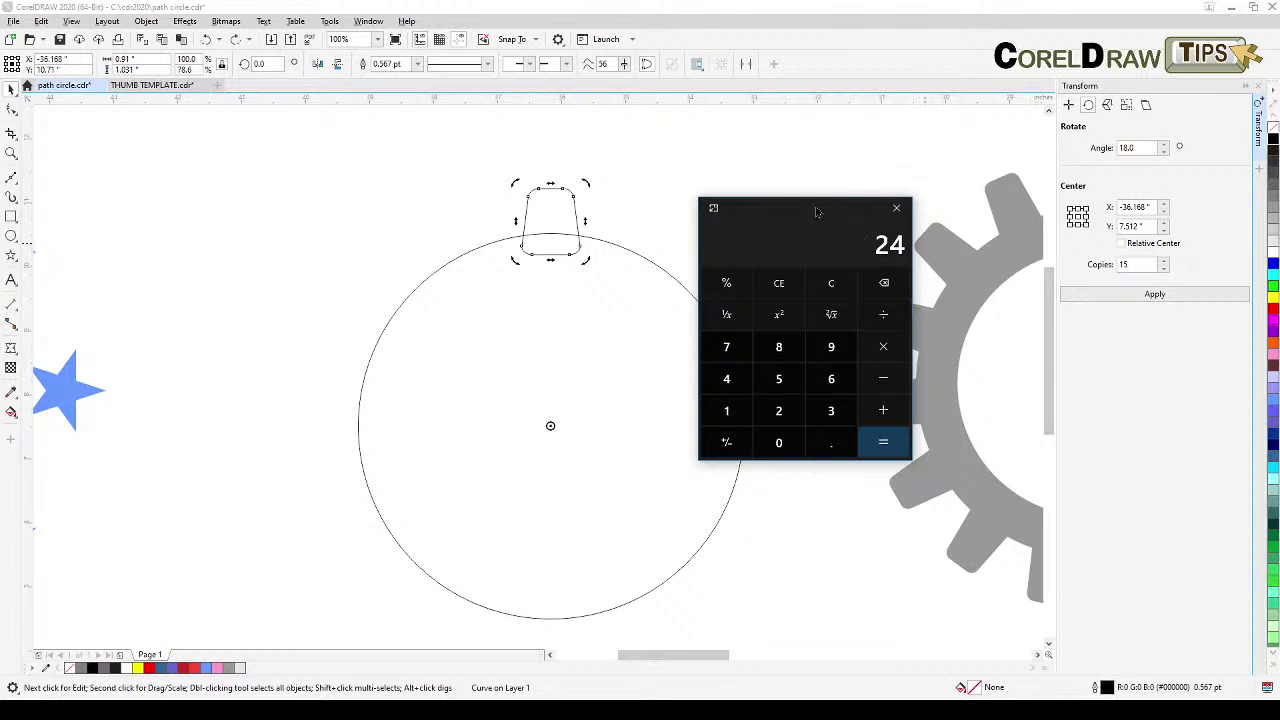
{"action": "left_click_drag", "start_coordinate": [814, 209], "coordinate": [943, 240]}
{"action": "left_click", "coordinate": [1025, 239]}
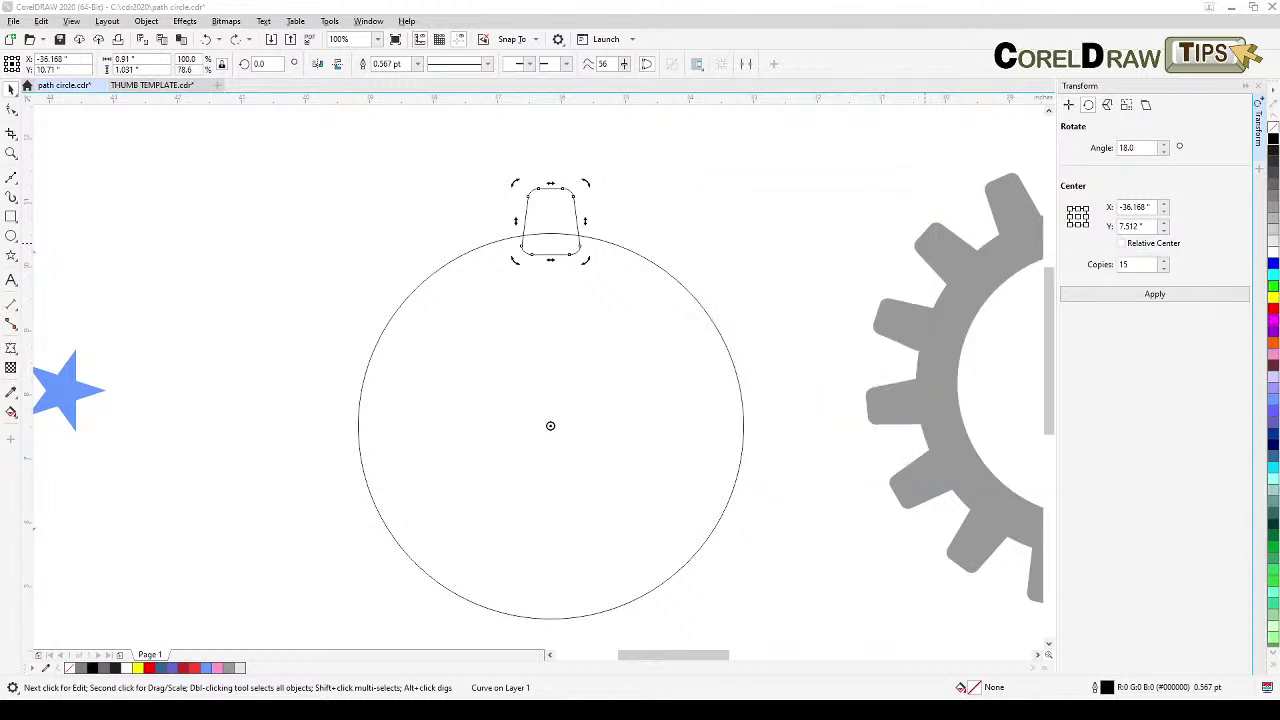
Rotate the tooth around the circle's centre at a 24° angle with 15 copies, and deselect it.
{"action": "left_click_drag", "start_coordinate": [1141, 147], "coordinate": [1090, 150]}
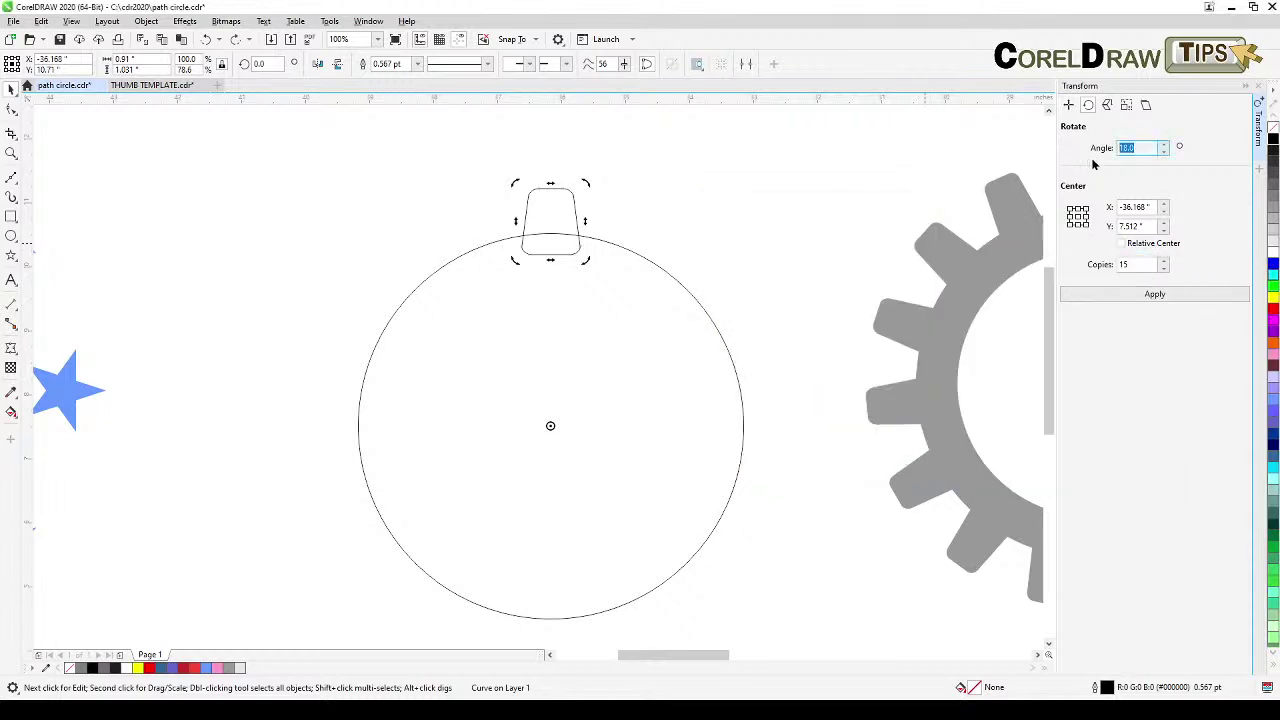
{"action": "type", "text": "24"}
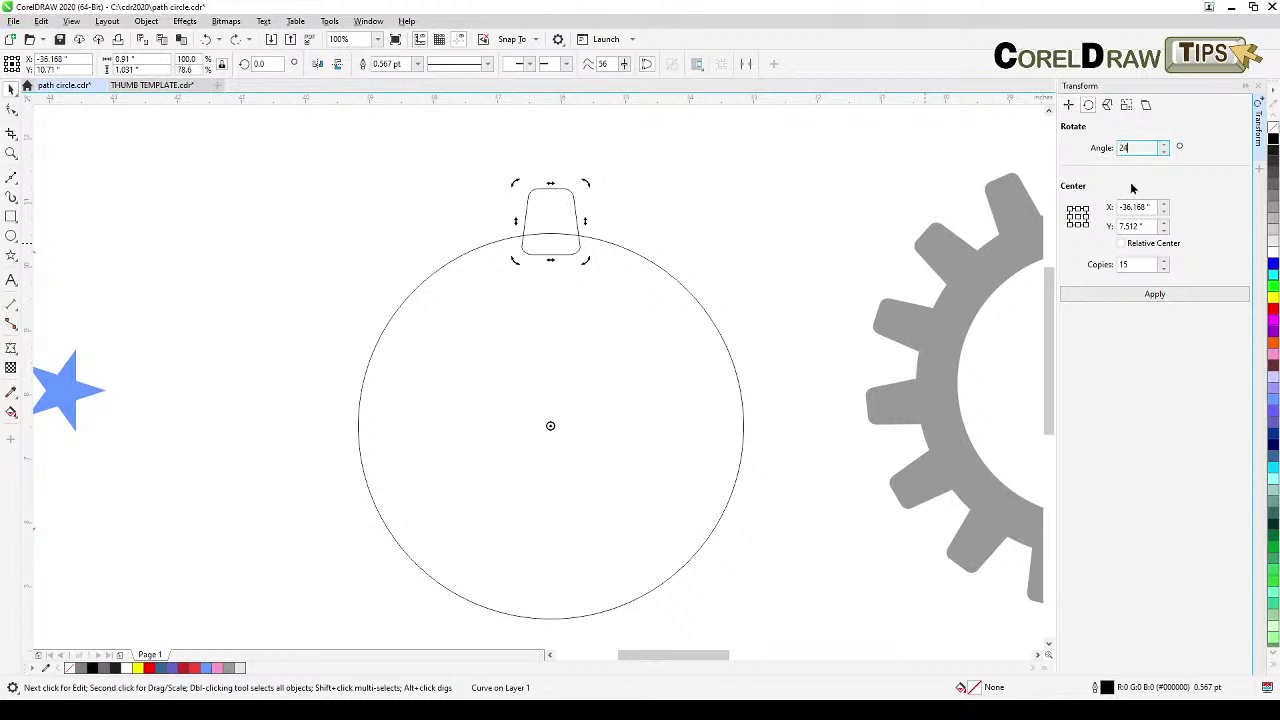
{"action": "left_click", "coordinate": [1165, 295]}
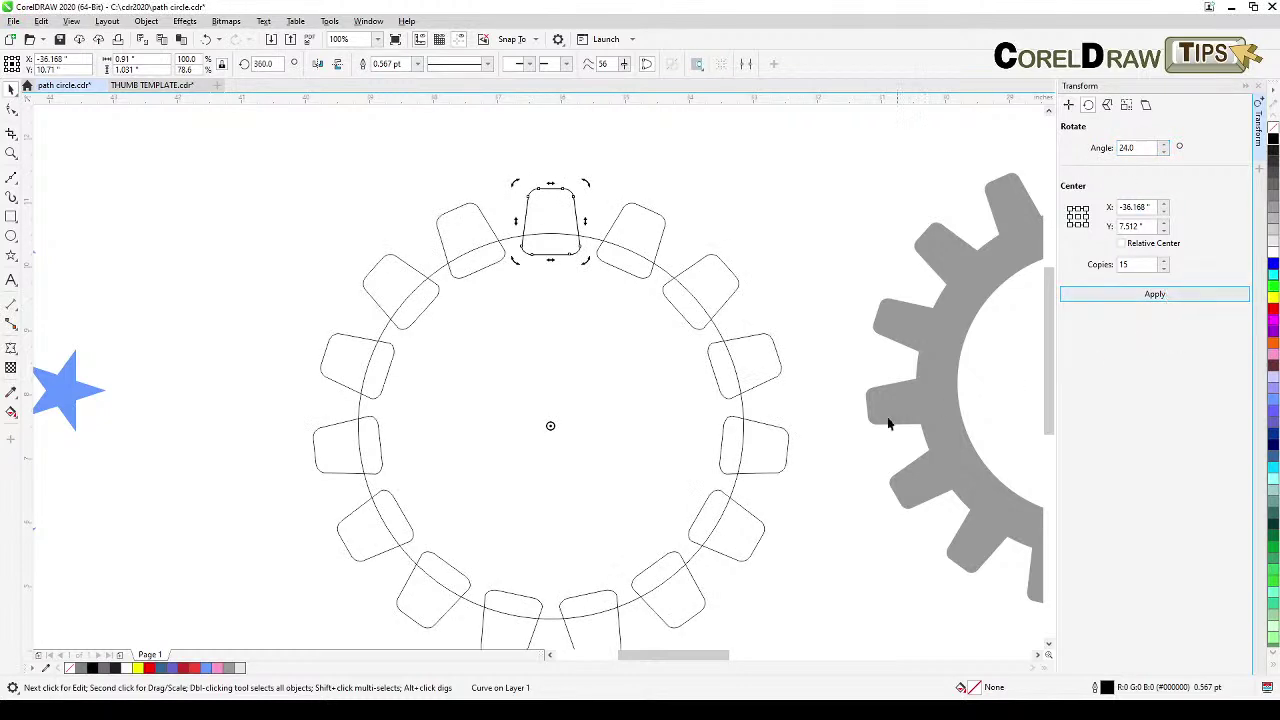
{"action": "scroll", "coordinate": [838, 516], "scroll_direction": "down", "scroll_amount": 2}
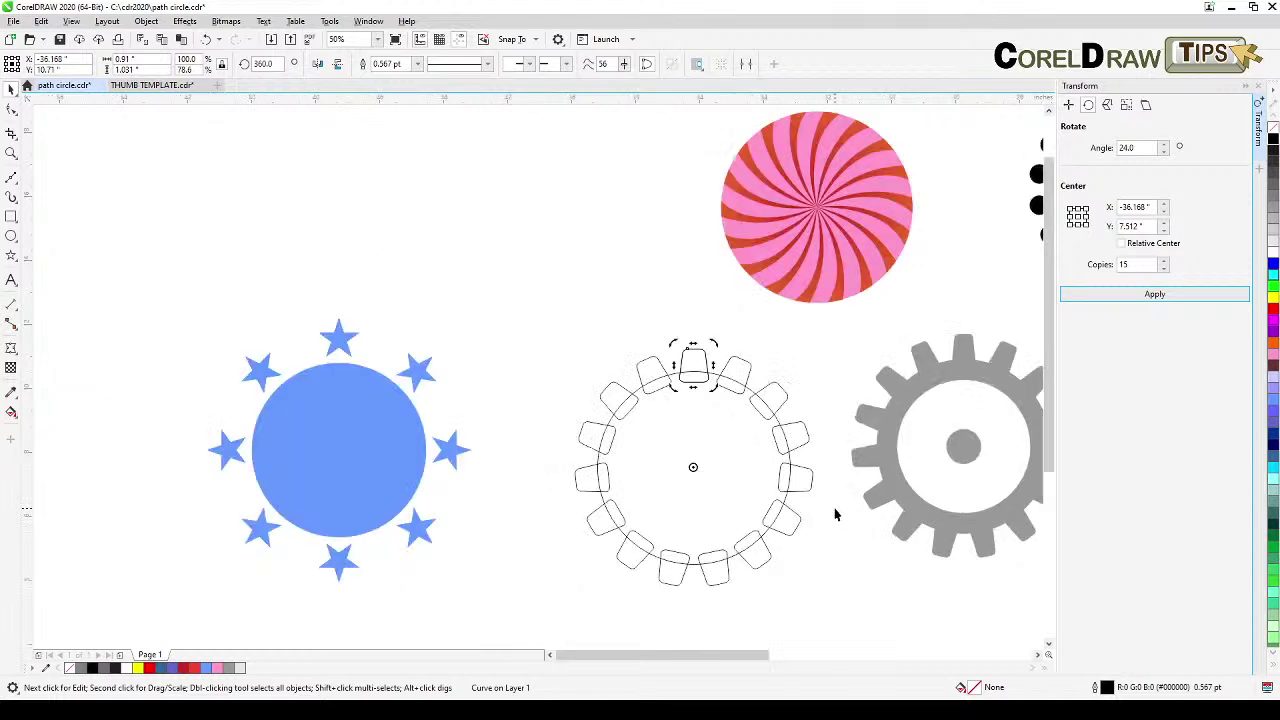
{"action": "left_click_drag", "start_coordinate": [834, 517], "coordinate": [761, 336]}
{"action": "left_click", "coordinate": [722, 293]}
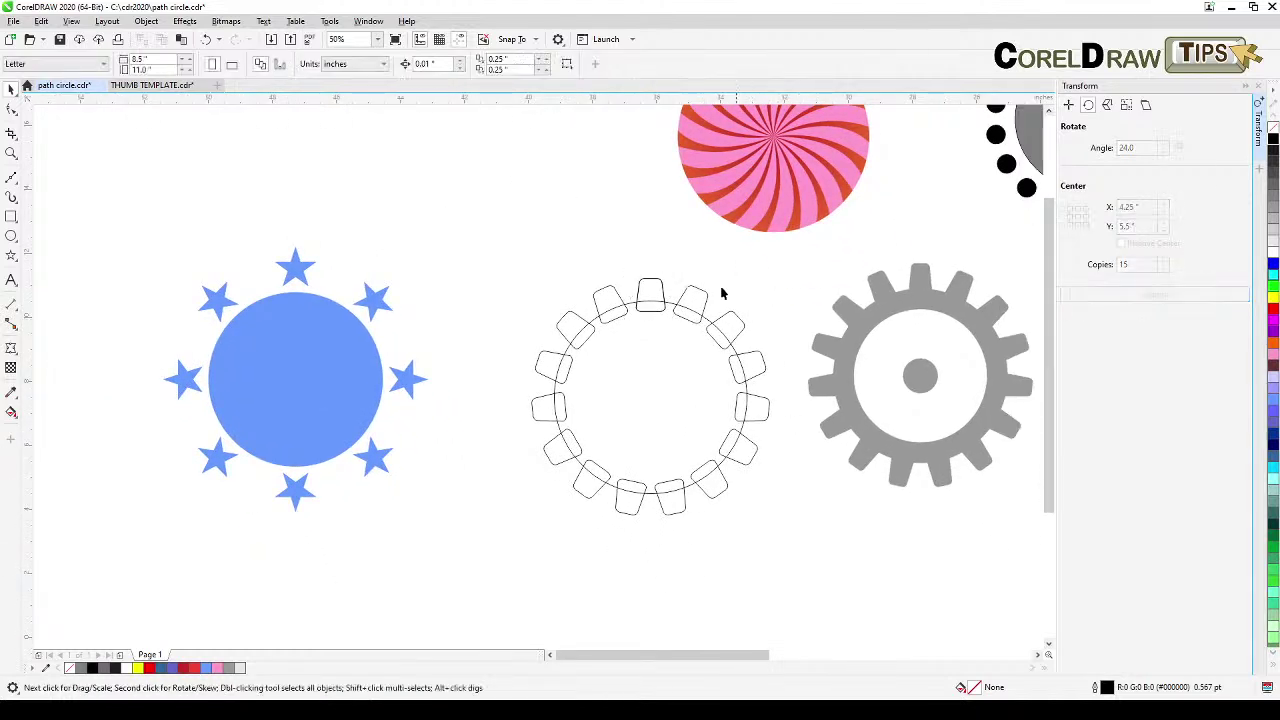
Select the circle with all its teeth, fill them black and remove their outlines.
{"action": "left_click_drag", "start_coordinate": [501, 270], "coordinate": [783, 562]}
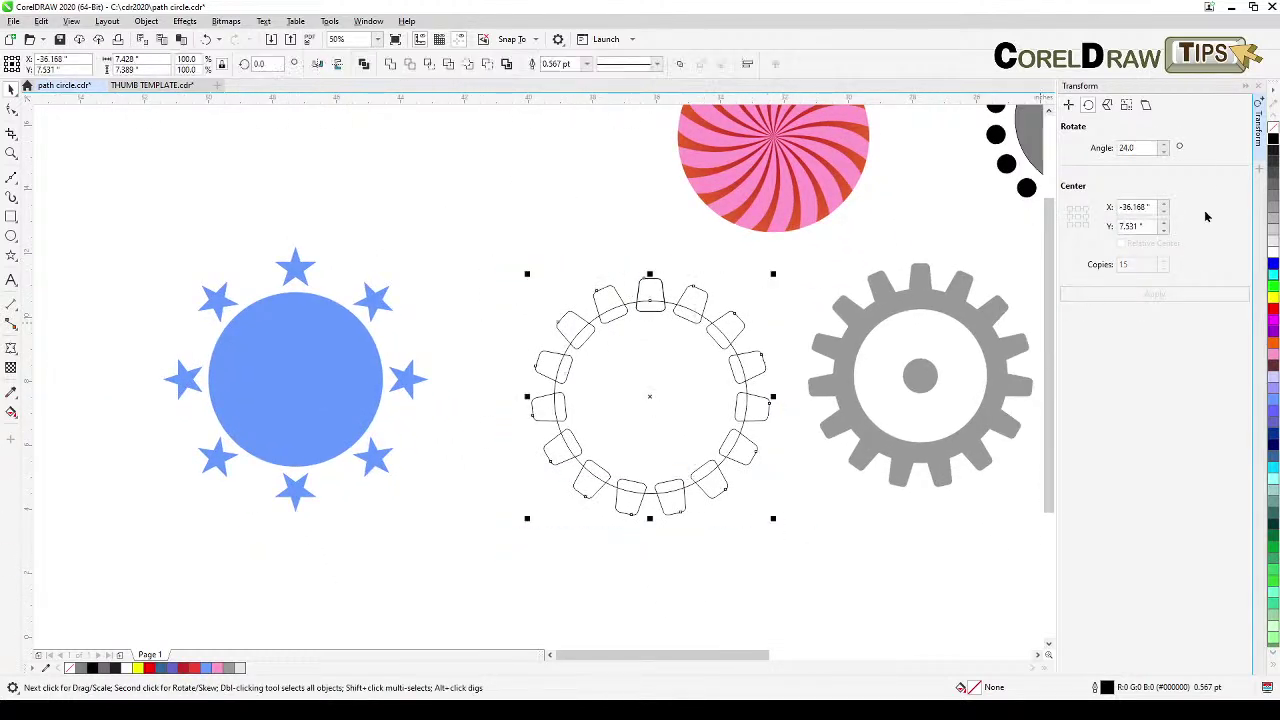
{"action": "left_click", "coordinate": [1273, 139]}
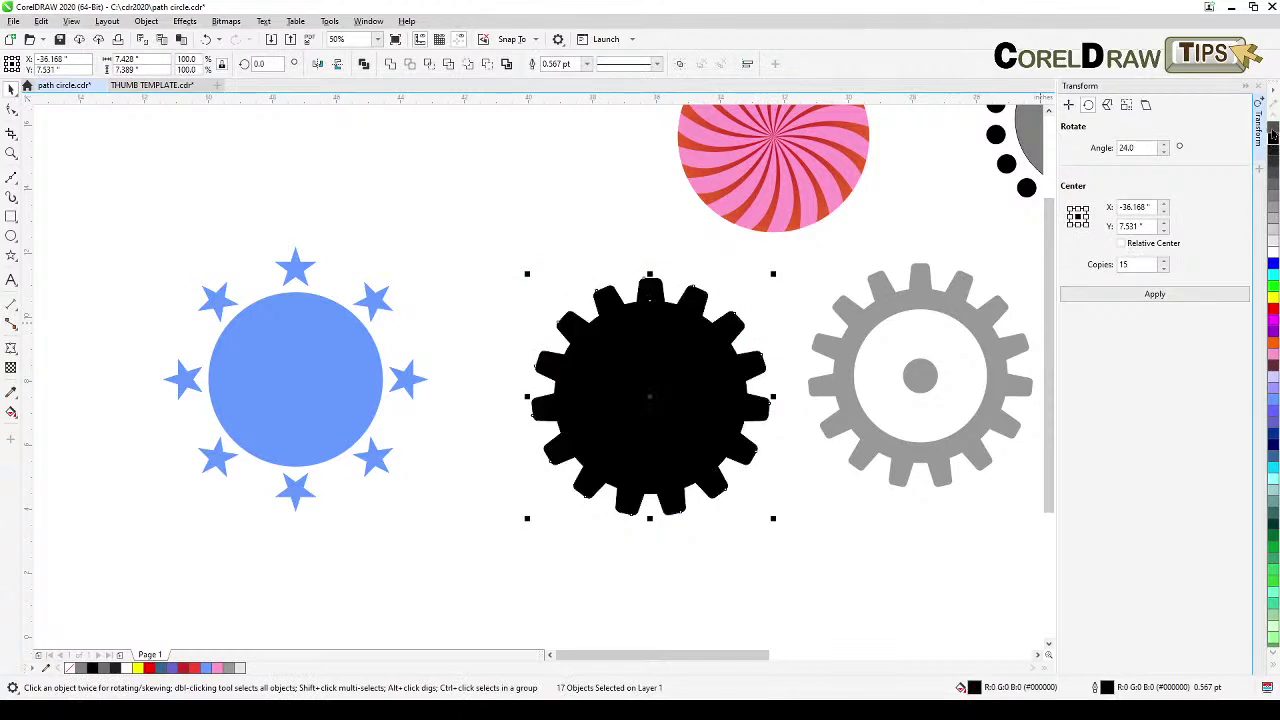
{"action": "right_click", "coordinate": [1273, 127]}
{"action": "scroll", "coordinate": [789, 564], "scroll_direction": "right", "scroll_amount": 1}
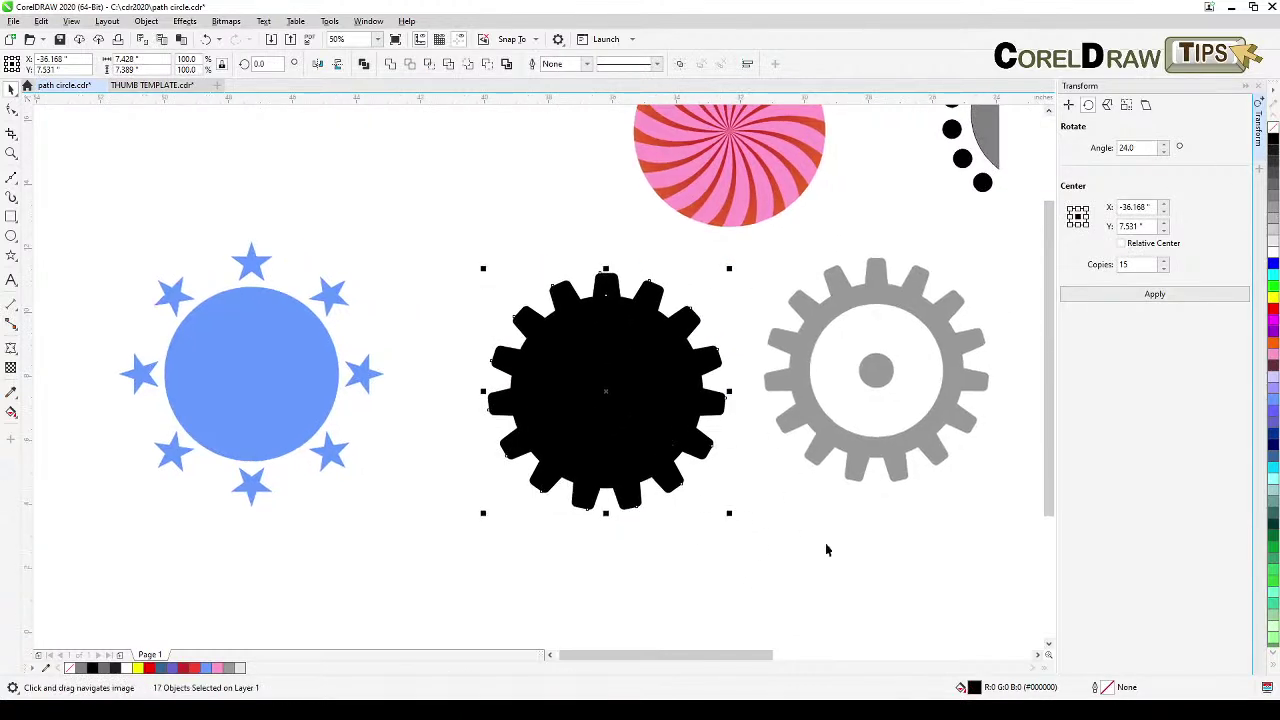
Duplicate the gear's circle in place, shrink the copy about its centre to about 4.27 inches, and fill it white.
{"action": "left_click", "coordinate": [670, 358]}
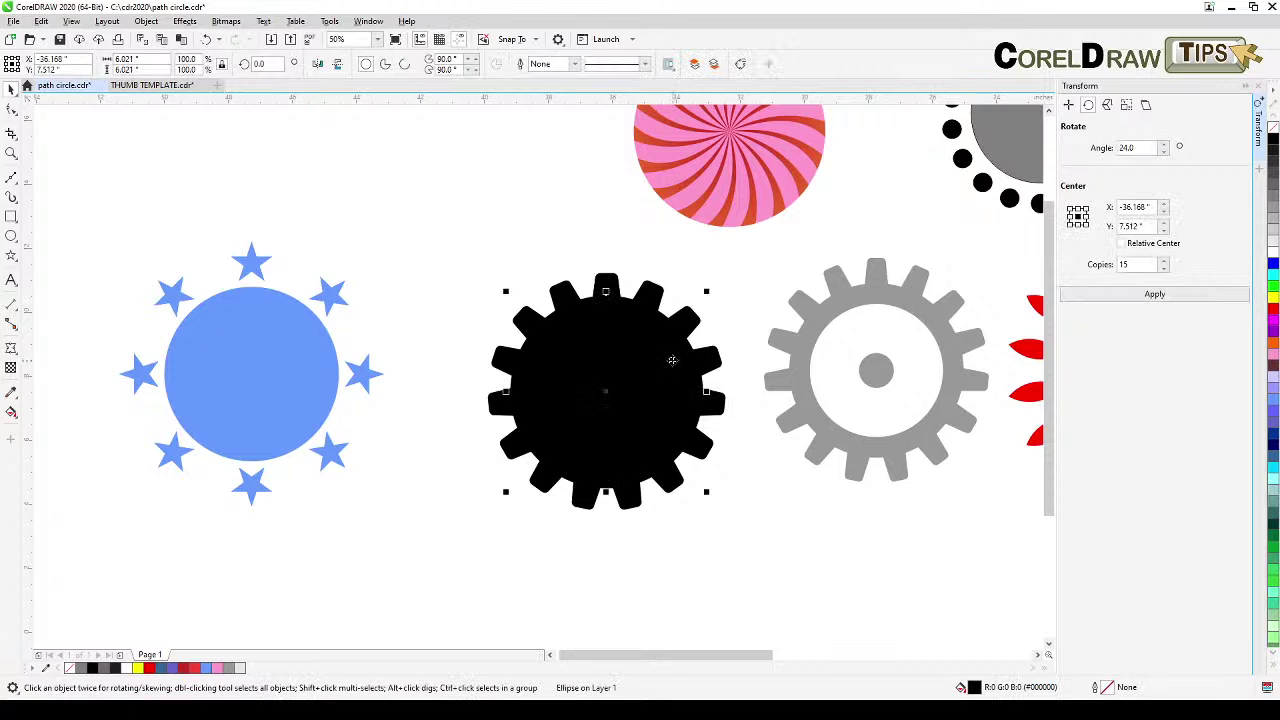
{"action": "key", "text": "KP_Add"}
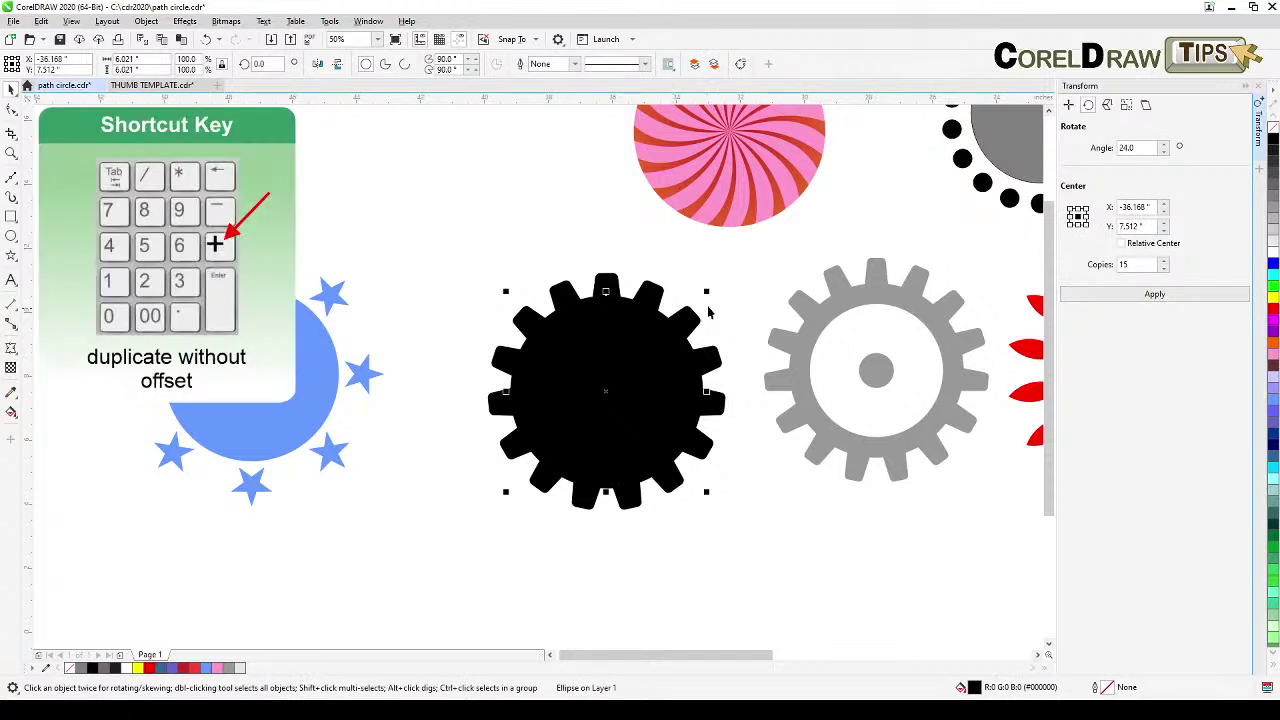
{"action": "left_click_drag", "start_coordinate": [704, 290], "coordinate": [702, 321]}
{"action": "left_click", "coordinate": [1273, 250]}
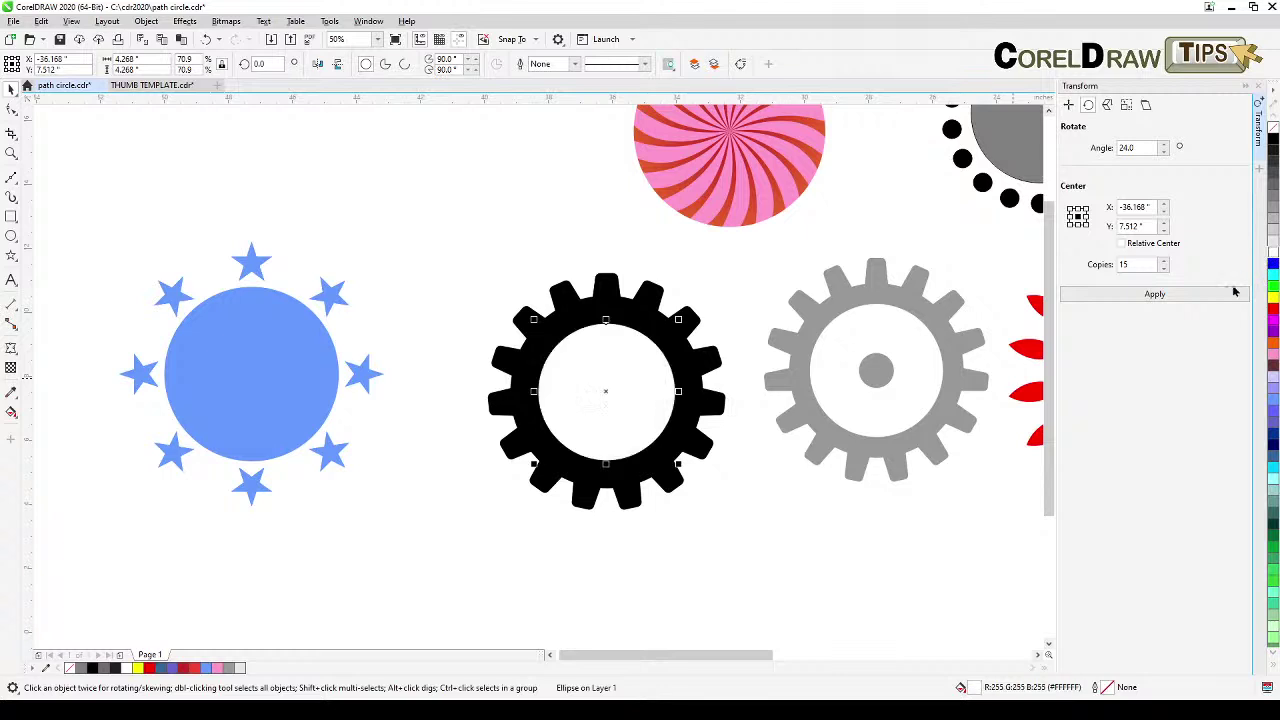
{"action": "left_click", "coordinate": [831, 560]}
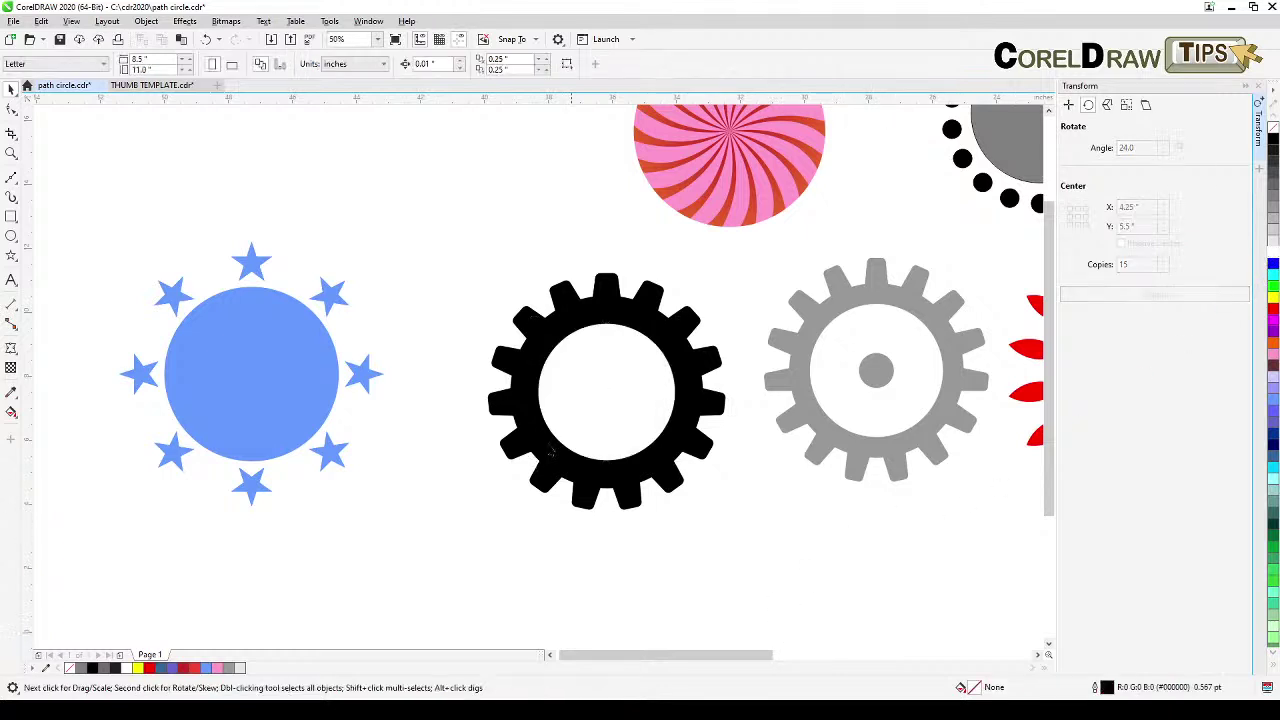
Open the pink swirl circle's PowerClip contents to examine how the red stripes are arranged, and close the editing.
{"action": "scroll", "coordinate": [560, 494], "scroll_direction": "down", "scroll_amount": 2}
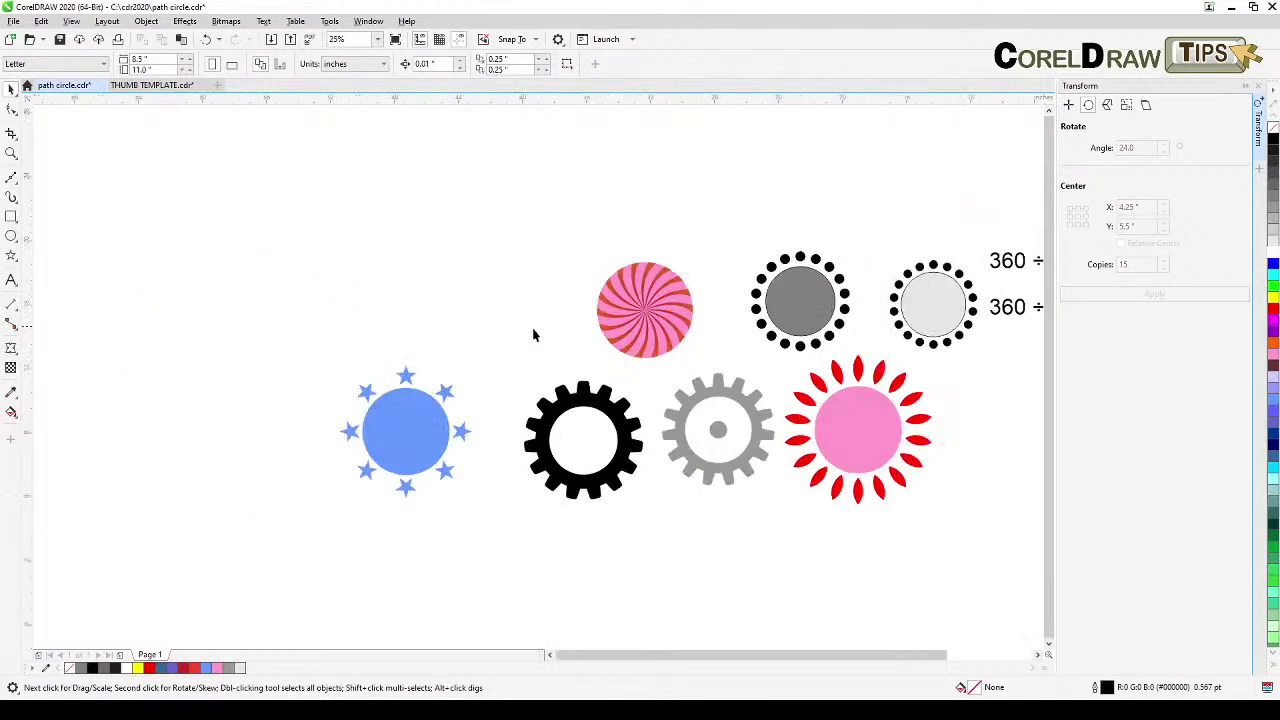
{"action": "scroll", "coordinate": [329, 573], "scroll_direction": "up", "scroll_amount": 2}
{"action": "mouse_move", "coordinate": [314, 209]}
{"action": "left_mouse_down"}
{"action": "mouse_move", "coordinate": [646, 523]}
{"action": "mouse_move", "coordinate": [695, 550]}
{"action": "left_mouse_up"}
{"action": "left_click_drag", "start_coordinate": [571, 322], "coordinate": [537, 509]}
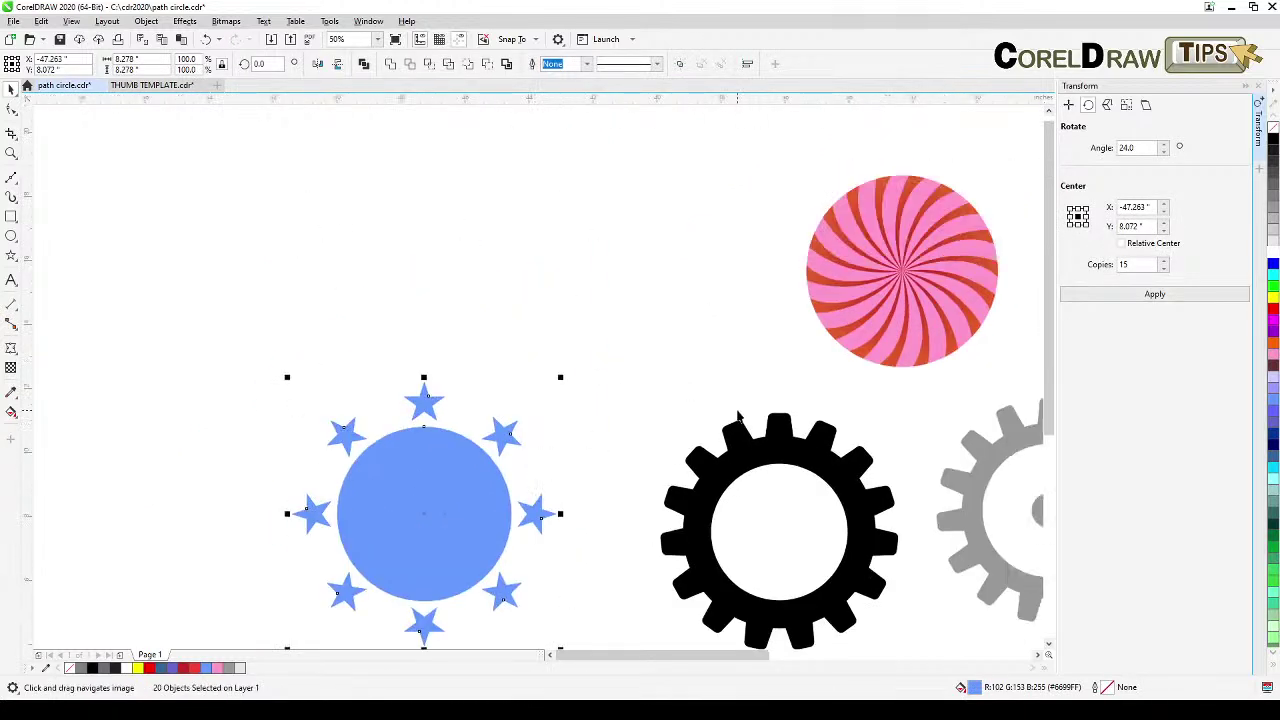
{"action": "left_click_drag", "start_coordinate": [740, 415], "coordinate": [643, 443]}
{"action": "left_click_drag", "start_coordinate": [754, 405], "coordinate": [686, 443]}
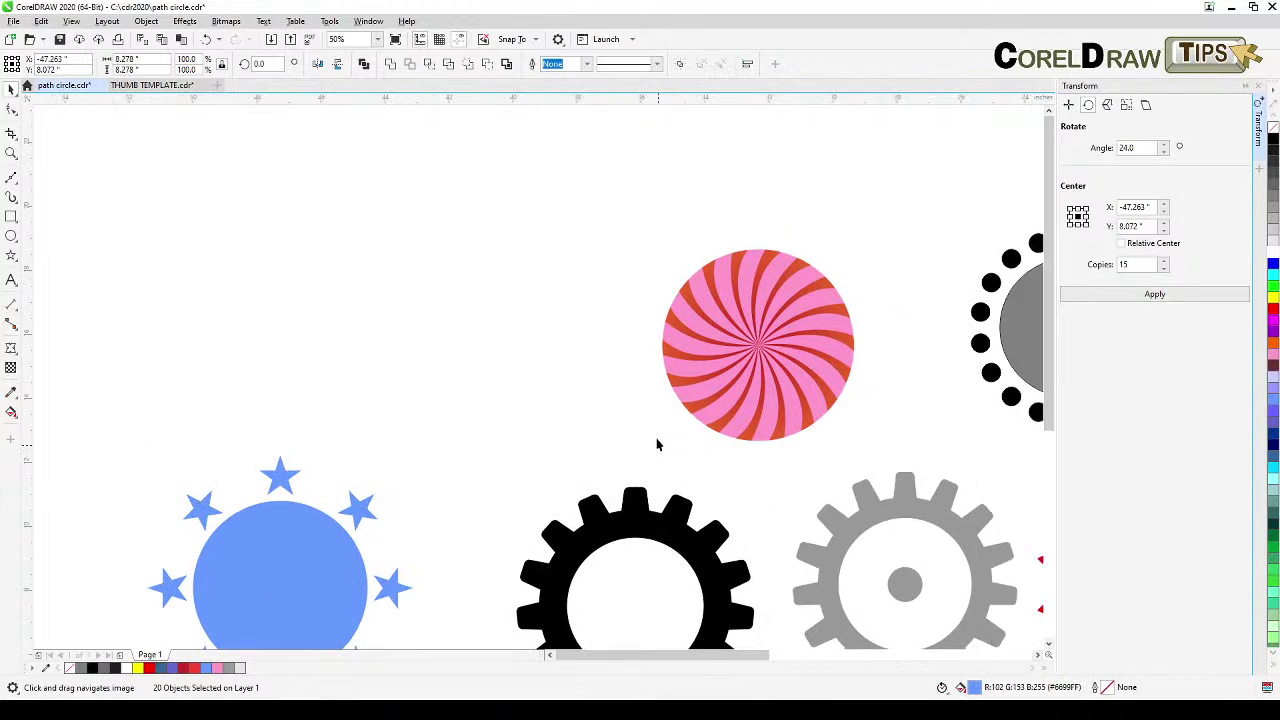
{"action": "left_click", "coordinate": [660, 443]}
{"action": "scroll", "coordinate": [700, 386], "scroll_direction": "up", "scroll_amount": 2}
{"action": "left_click_drag", "start_coordinate": [679, 389], "coordinate": [628, 419]}
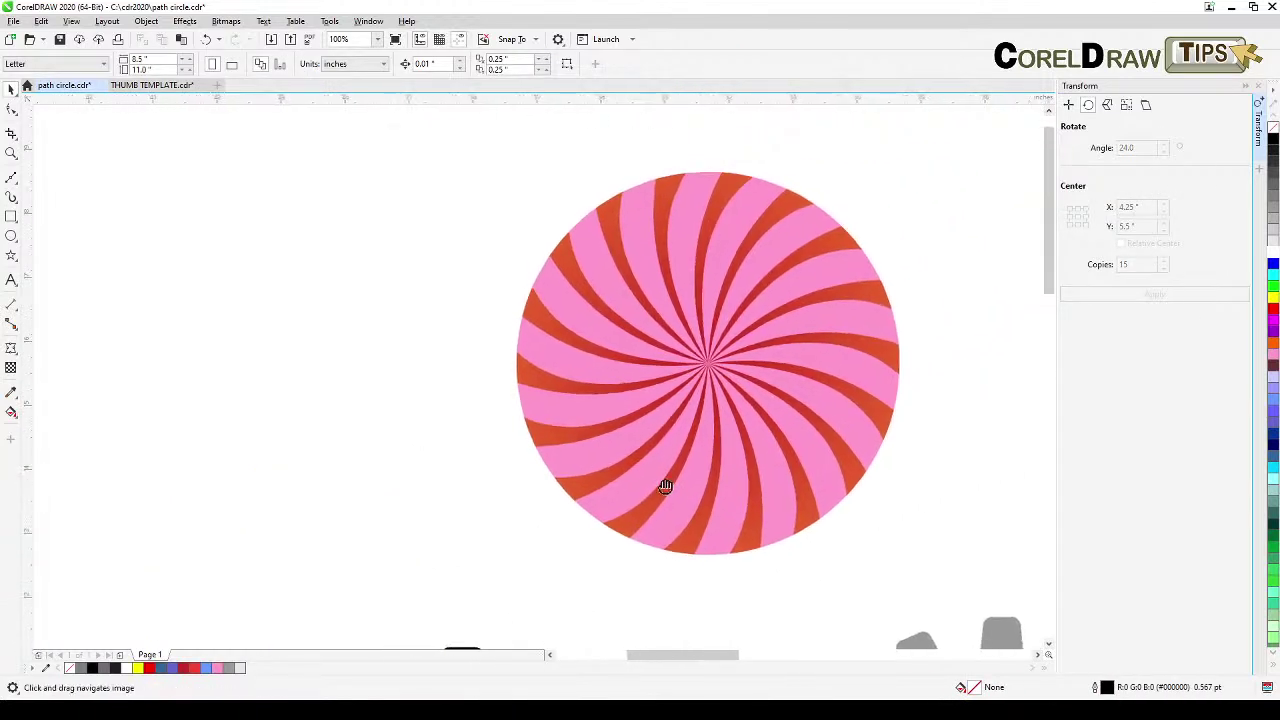
{"action": "left_click_drag", "start_coordinate": [680, 480], "coordinate": [656, 483]}
{"action": "left_click", "coordinate": [655, 478]}
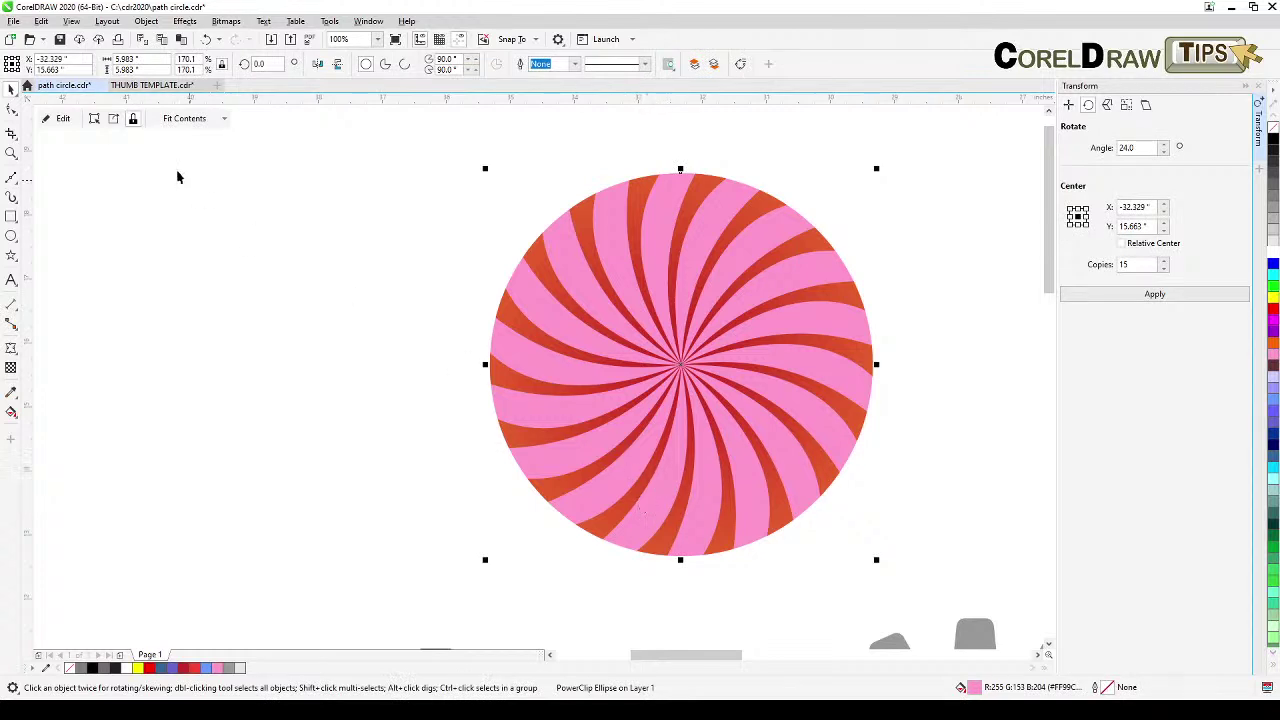
{"action": "left_click", "coordinate": [55, 118]}
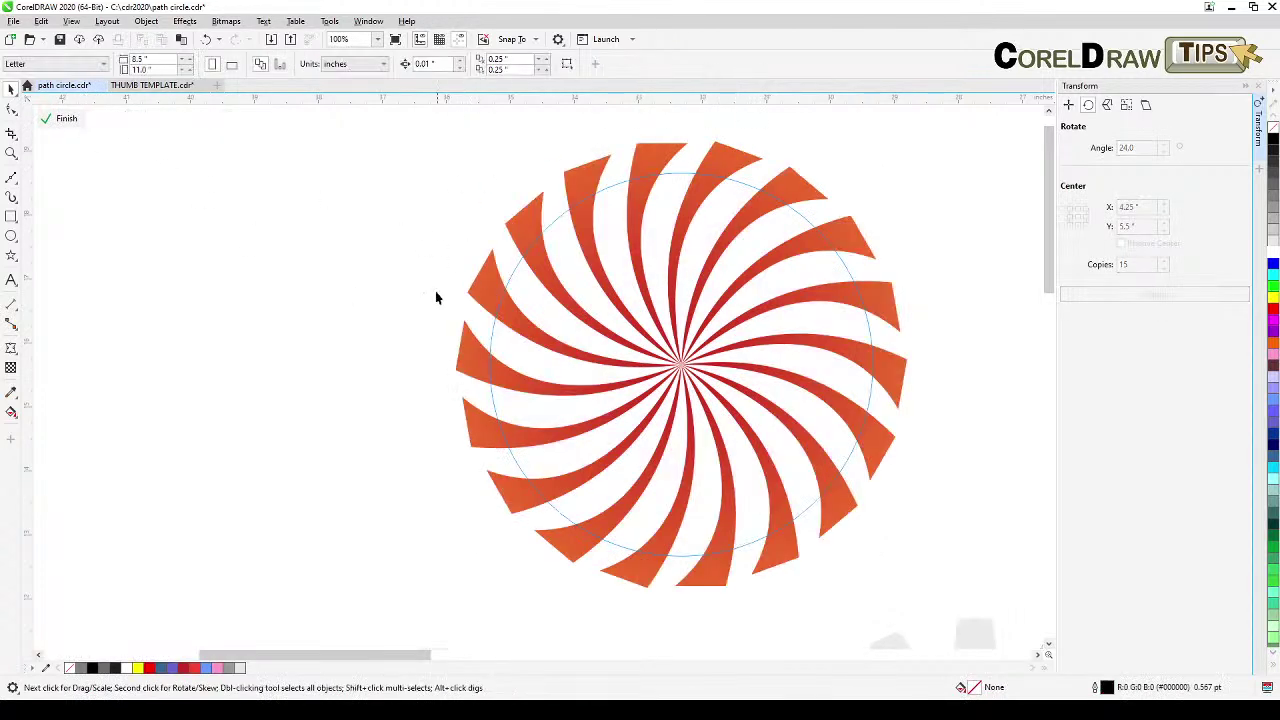
{"action": "left_click", "coordinate": [62, 118]}
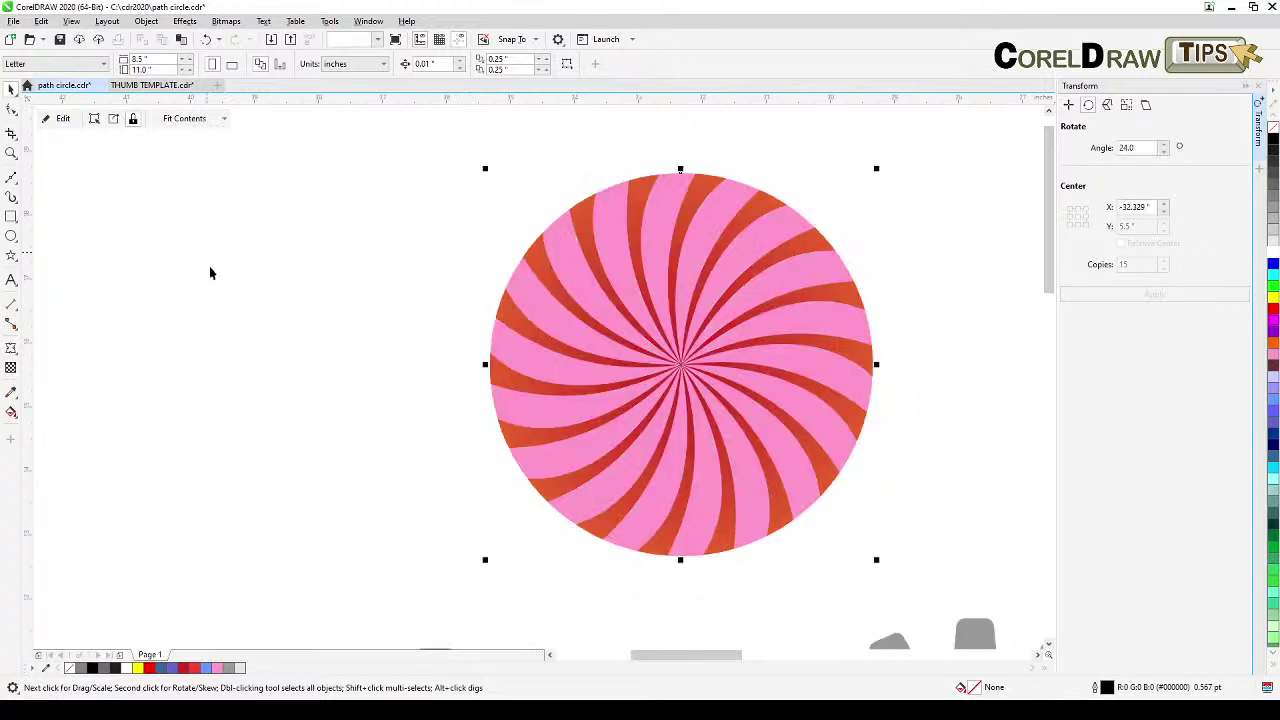
{"action": "scroll", "coordinate": [229, 305], "scroll_direction": "down", "scroll_amount": 2}
{"action": "left_click_drag", "start_coordinate": [229, 305], "coordinate": [286, 348]}
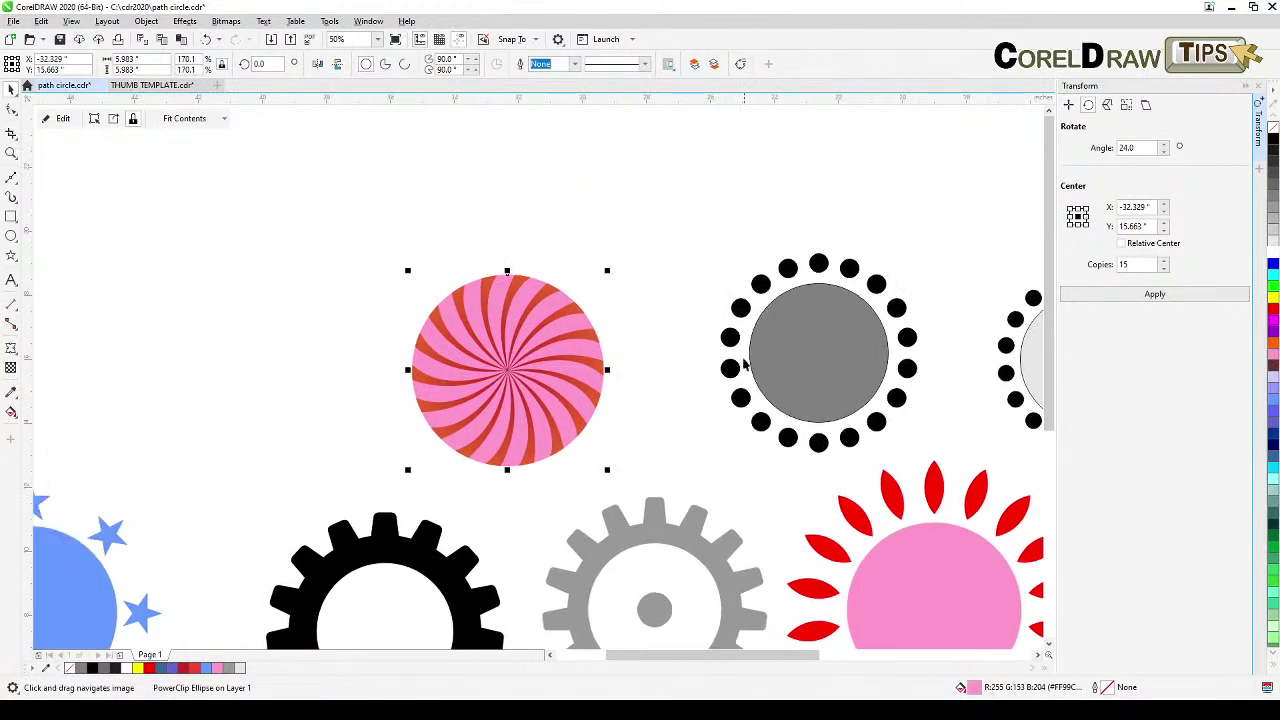
{"action": "left_click", "coordinate": [880, 184]}
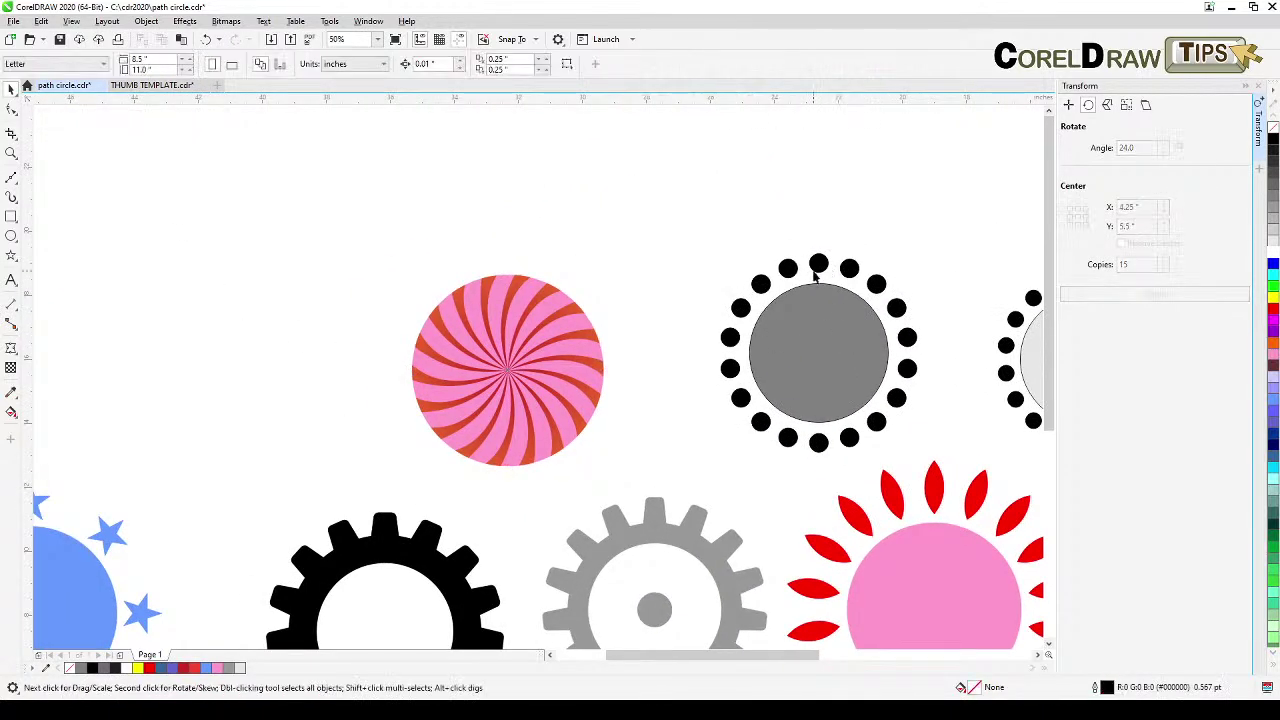
Draw a closed, downward-pointing triangle about 1.33 by 3.84 inches with the Bézier tool in the empty area beside the swirl.
{"action": "scroll", "coordinate": [771, 300], "scroll_direction": "up", "scroll_amount": 2}
{"action": "left_click_drag", "start_coordinate": [566, 345], "coordinate": [843, 251]}
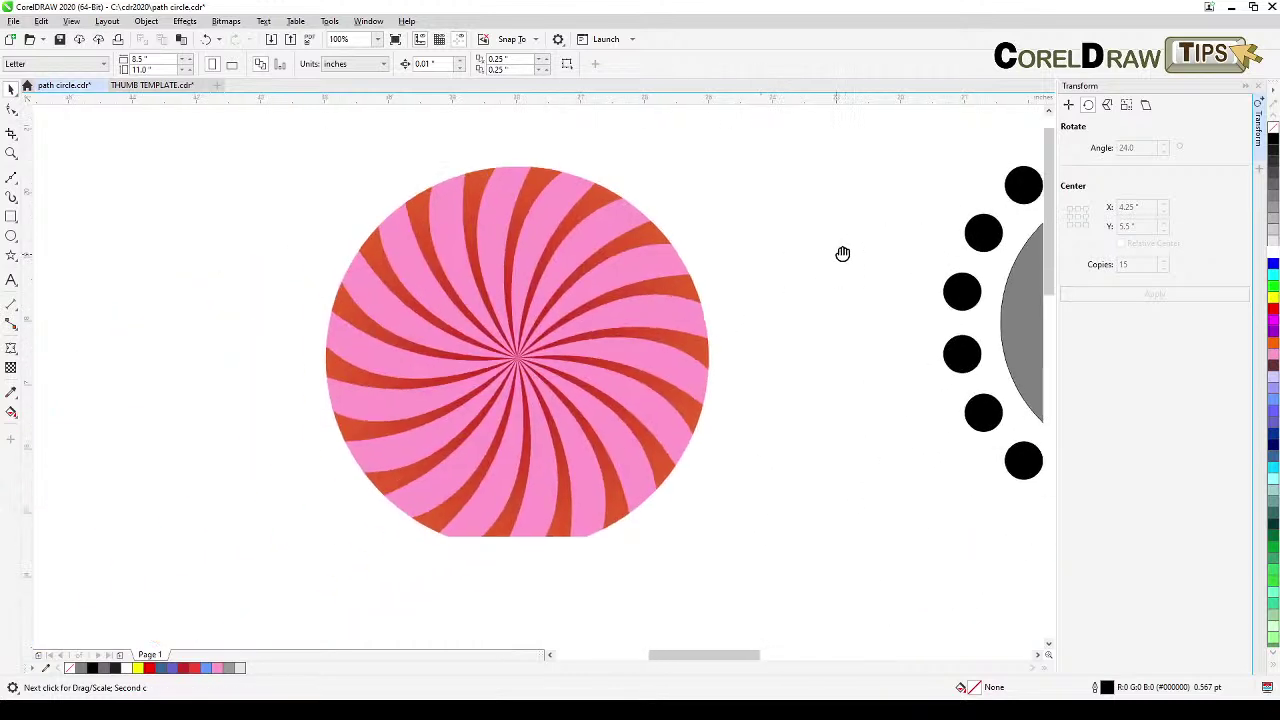
{"action": "left_click_drag", "start_coordinate": [620, 380], "coordinate": [849, 405]}
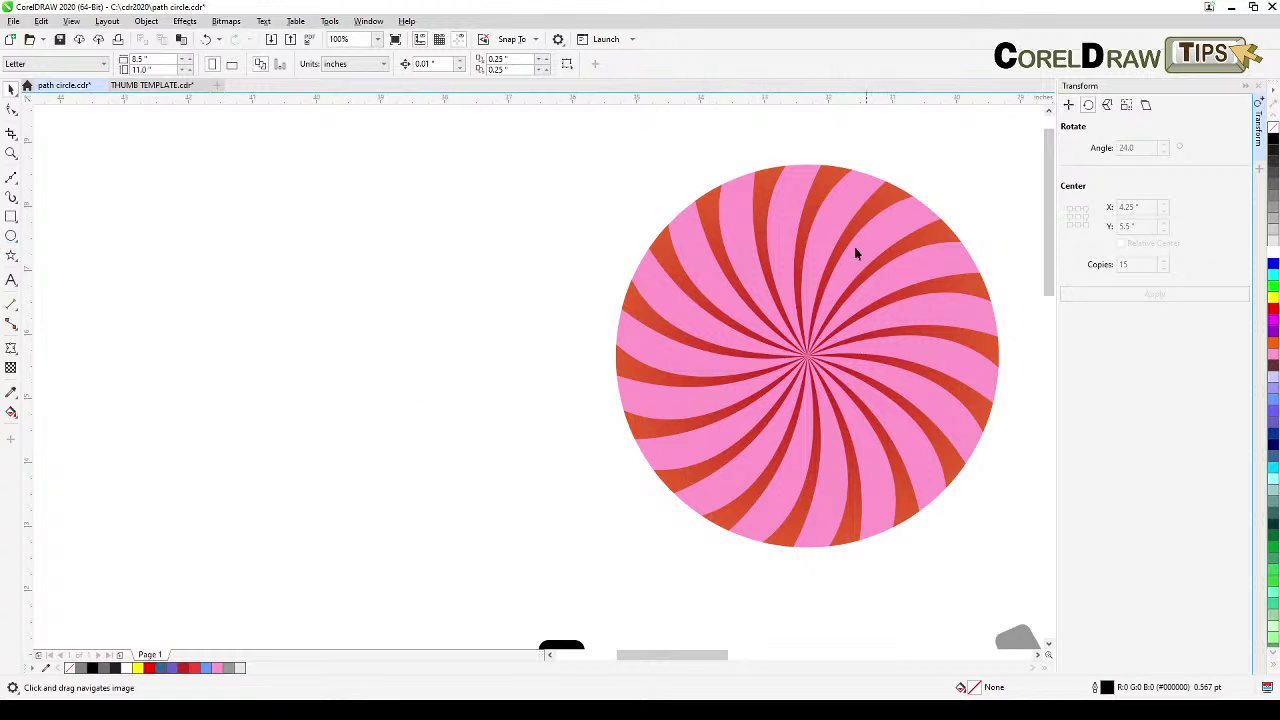
{"action": "left_click_drag", "start_coordinate": [362, 400], "coordinate": [428, 381]}
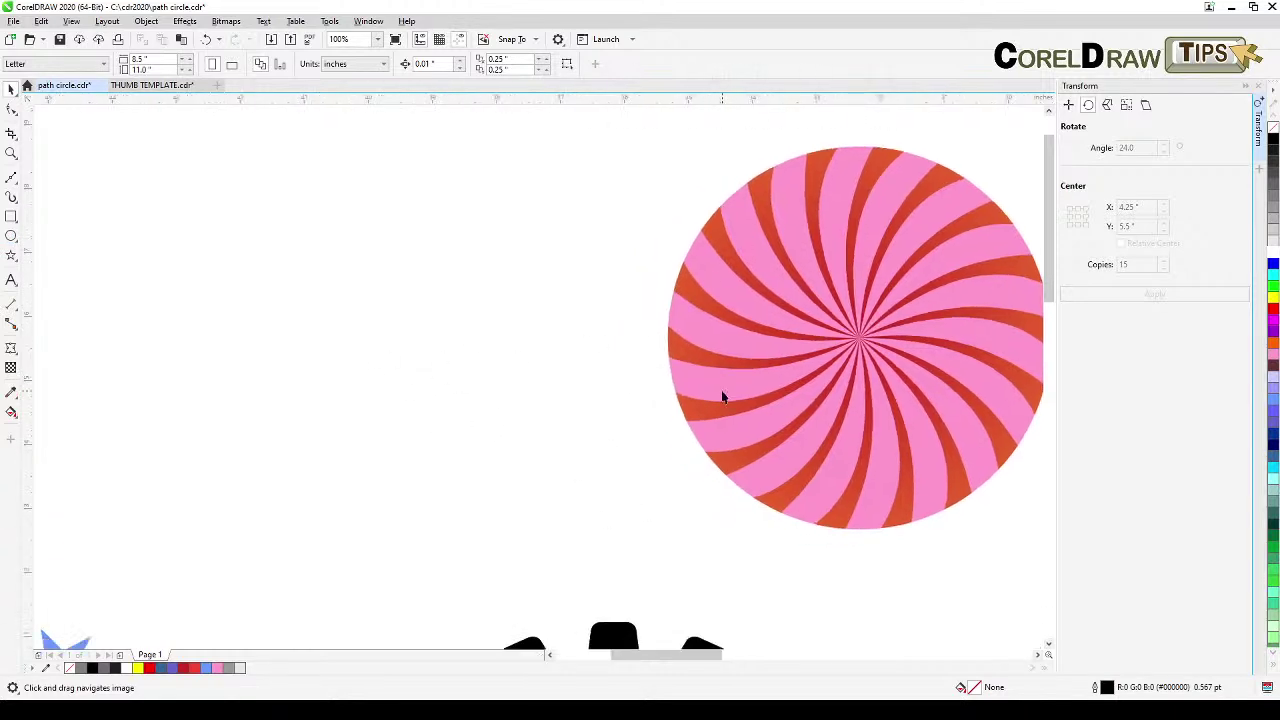
{"action": "left_click_drag", "start_coordinate": [722, 397], "coordinate": [680, 412]}
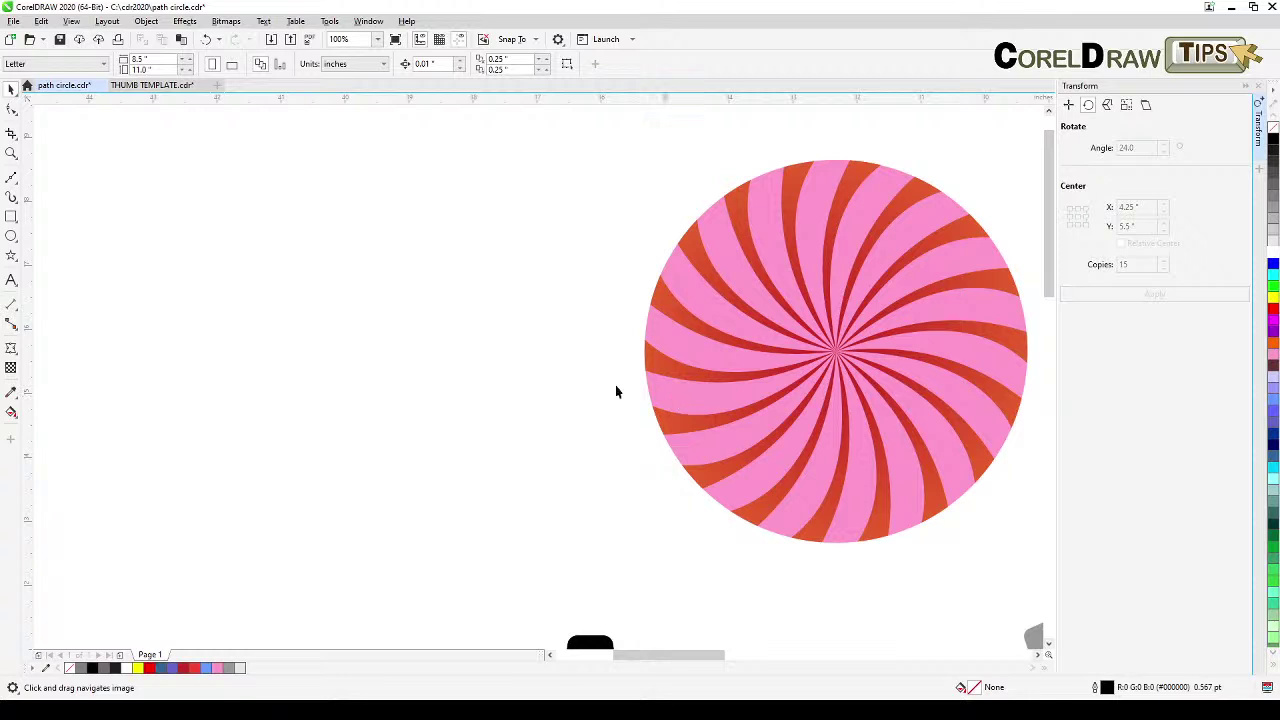
{"action": "left_click", "coordinate": [11, 178]}
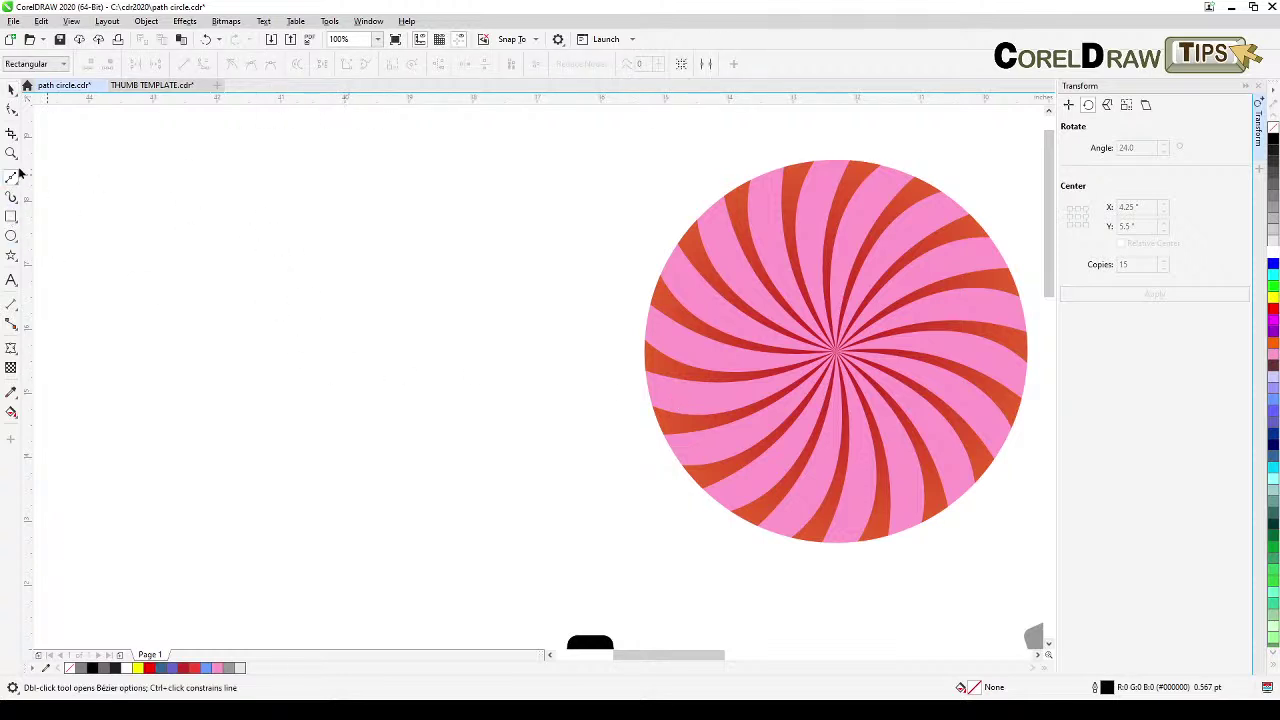
{"action": "left_click", "coordinate": [360, 401]}
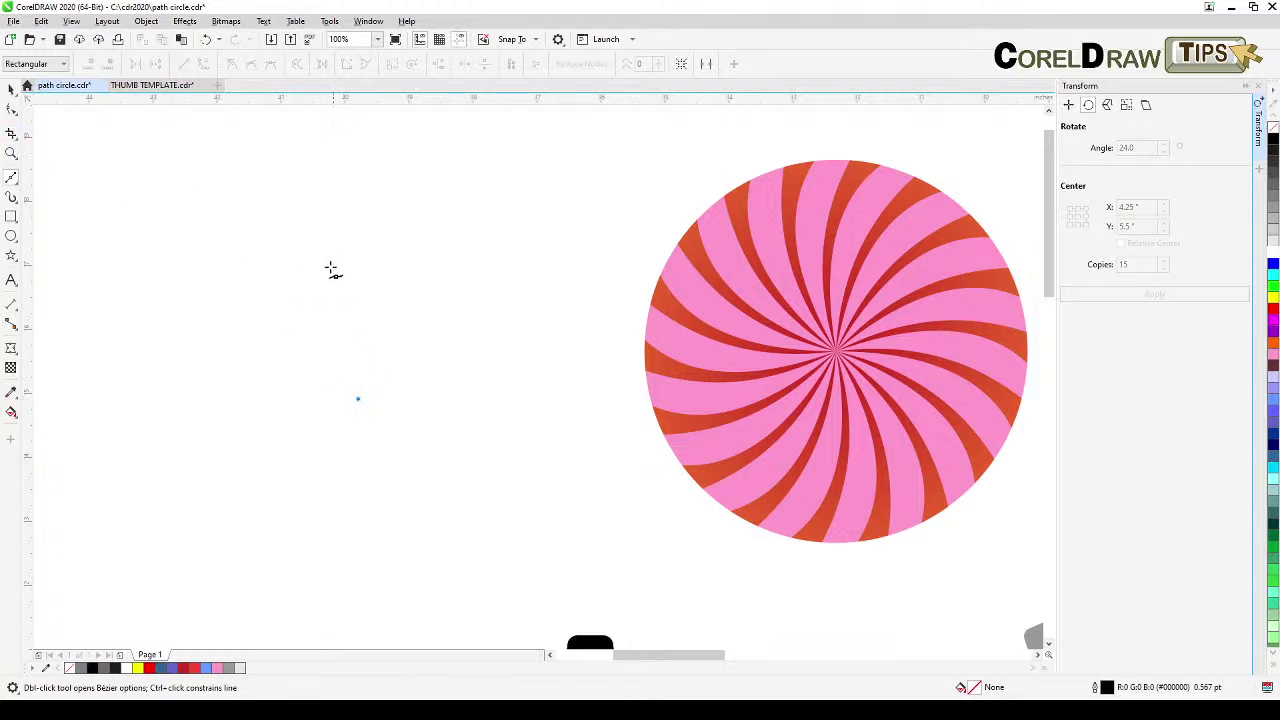
{"action": "left_click", "coordinate": [303, 152]}
{"action": "left_click", "coordinate": [395, 150]}
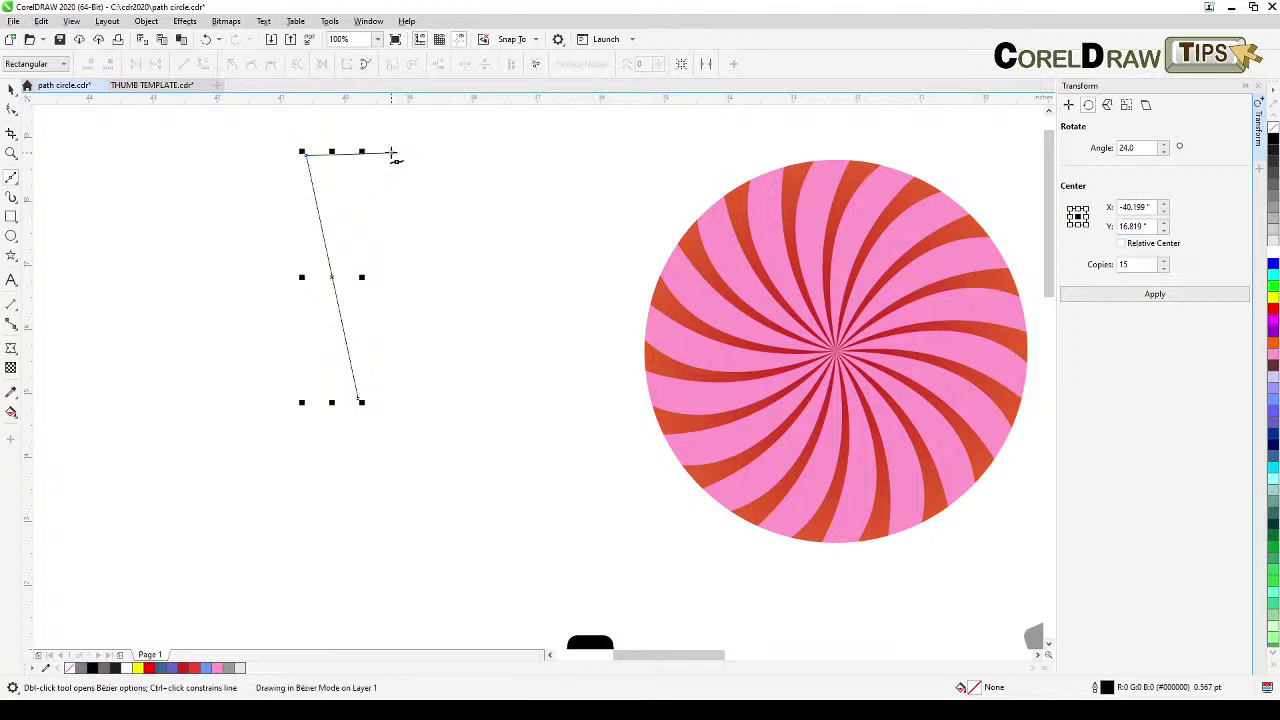
{"action": "left_click", "coordinate": [358, 401]}
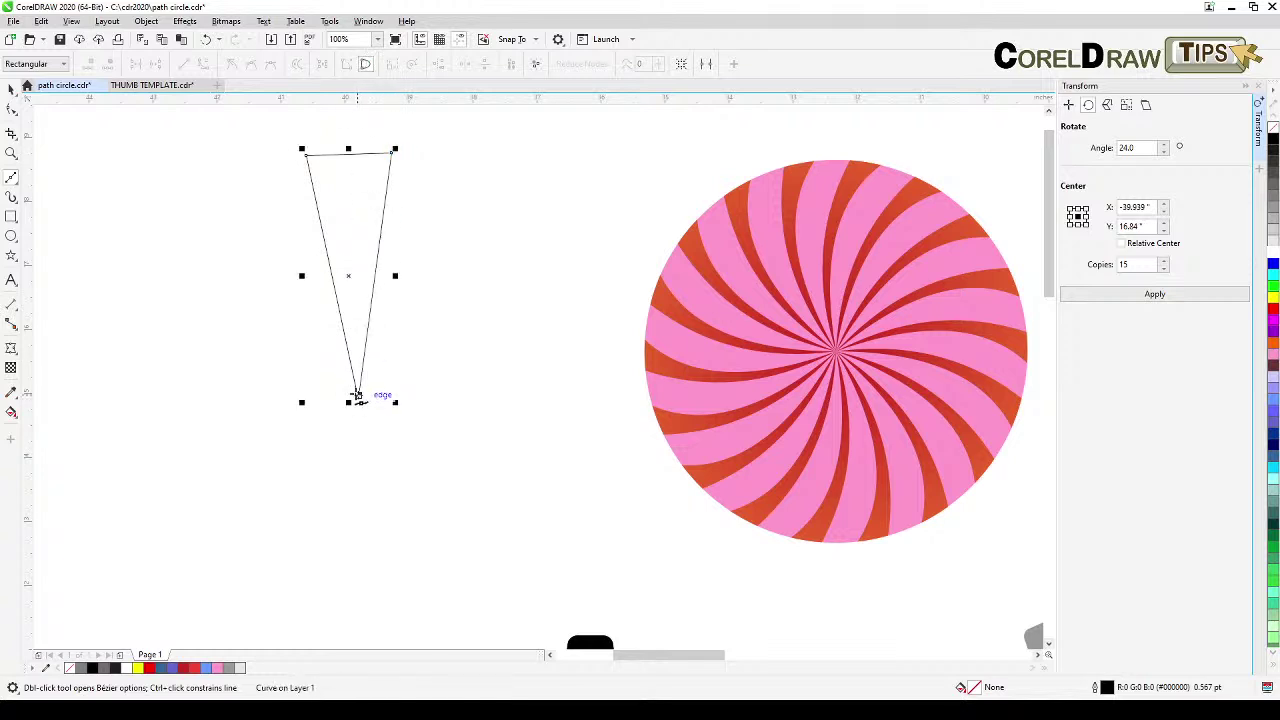
{"action": "left_click", "coordinate": [11, 88]}
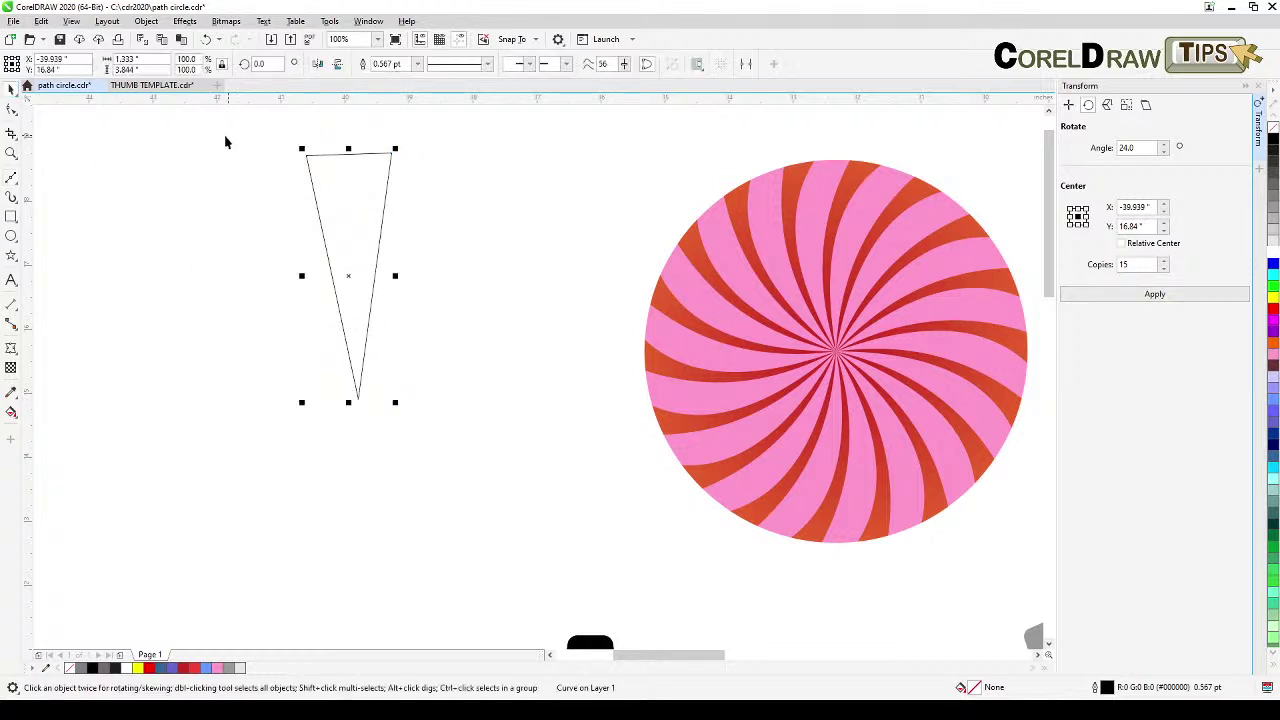
Select all three nodes of the triangle and convert its line segments to curves.
{"action": "left_click", "coordinate": [11, 109]}
{"action": "left_click_drag", "start_coordinate": [228, 131], "coordinate": [446, 461]}
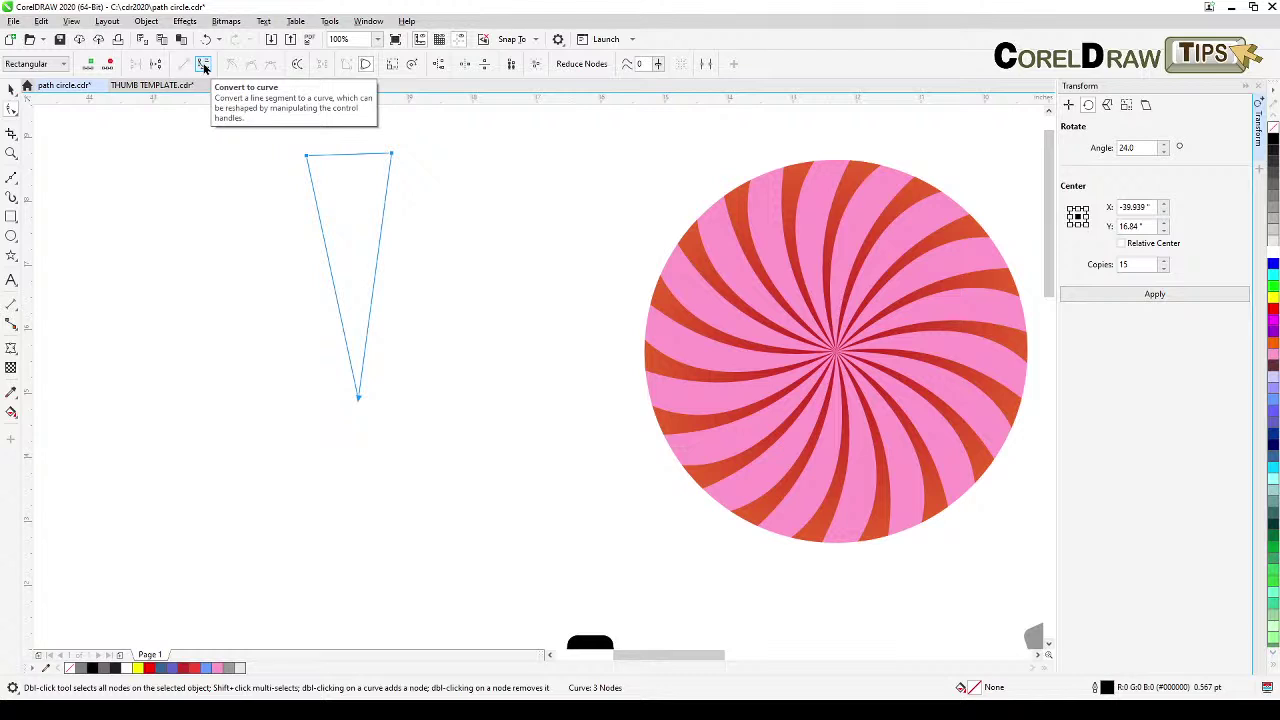
{"action": "left_click", "coordinate": [204, 65]}
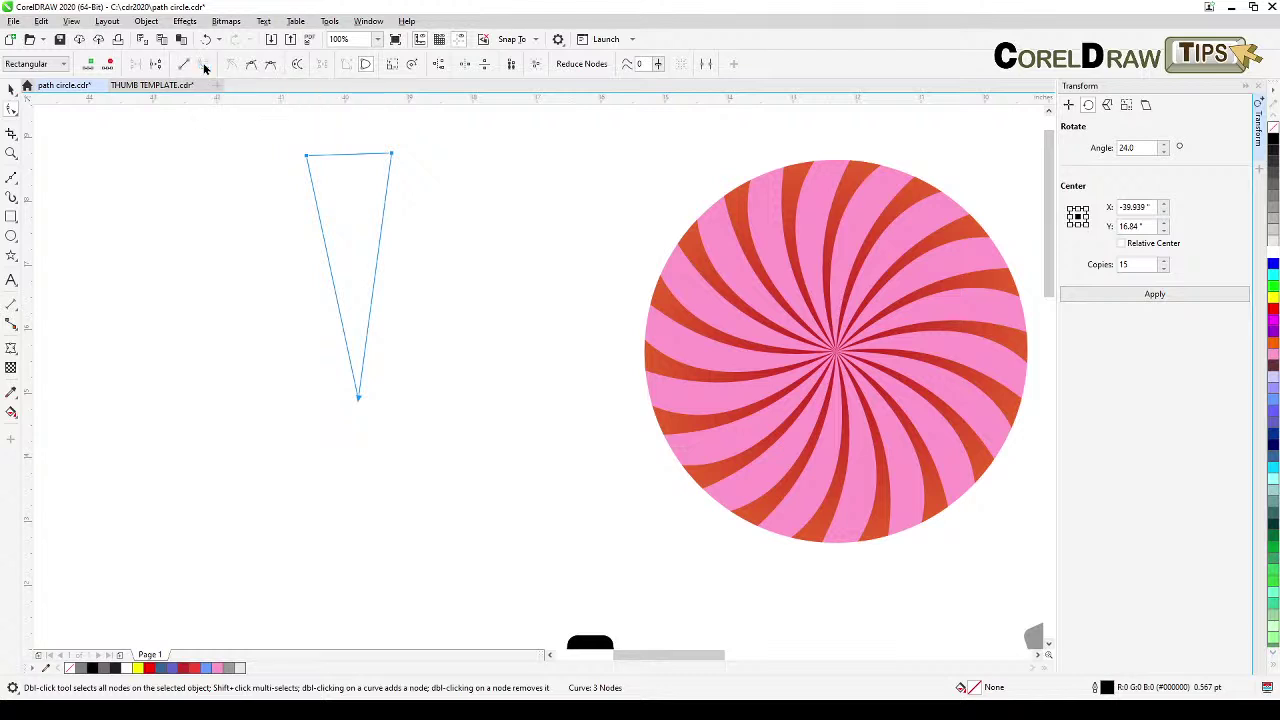
Bend both long sides of the triangle into leftward-bulging arcs and raise its two upper corner nodes slightly.
{"action": "left_click", "coordinate": [329, 268]}
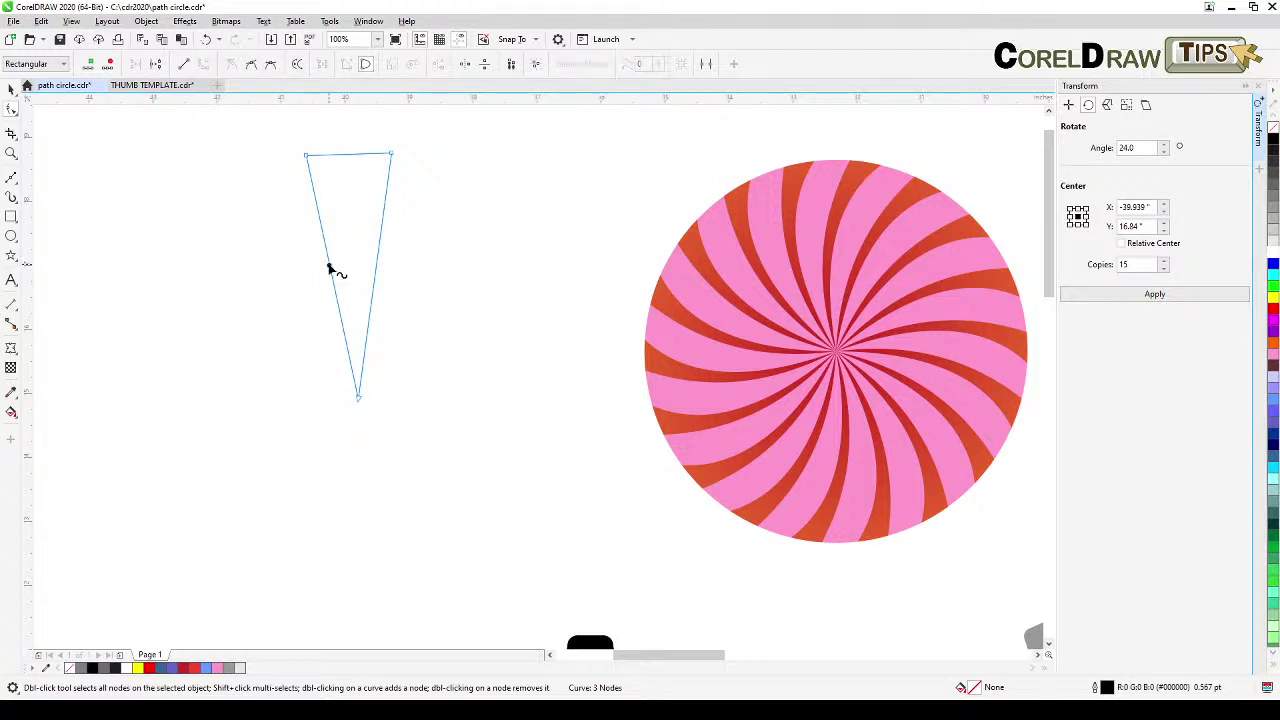
{"action": "mouse_move", "coordinate": [329, 268]}
{"action": "left_mouse_down"}
{"action": "mouse_move", "coordinate": [299, 286]}
{"action": "mouse_move", "coordinate": [366, 277]}
{"action": "mouse_move", "coordinate": [321, 264]}
{"action": "left_mouse_up"}
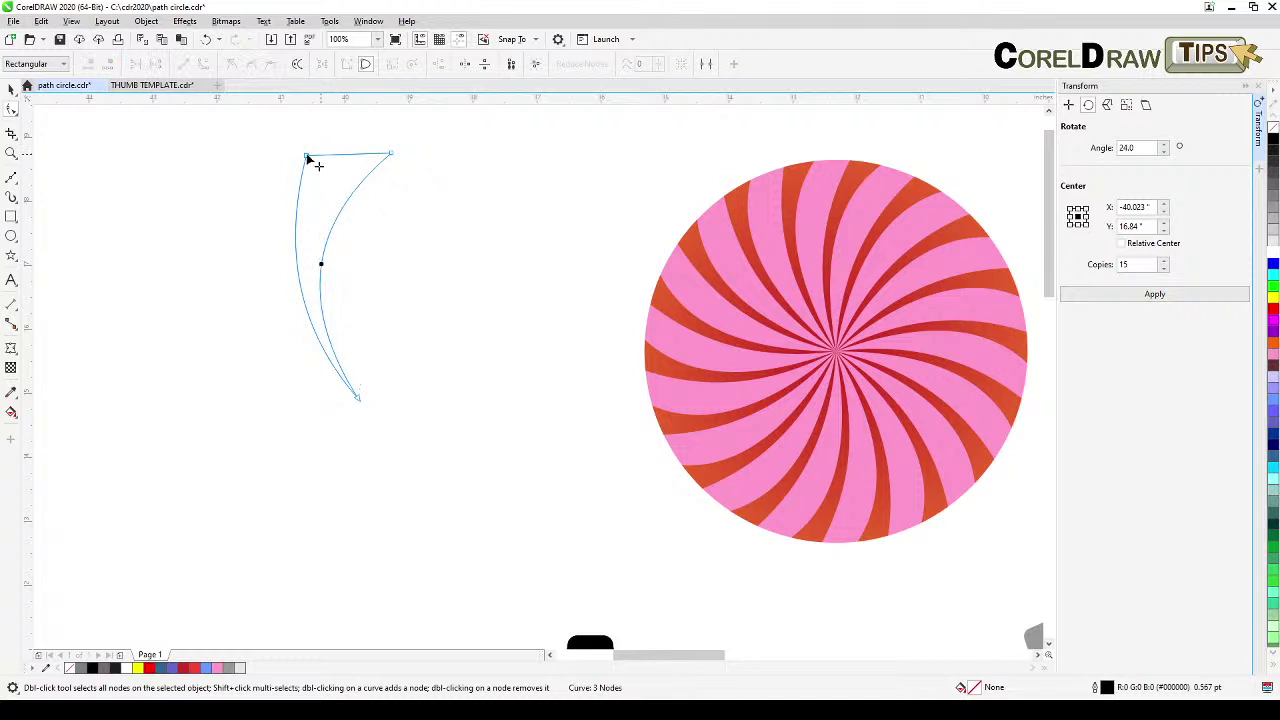
{"action": "left_click_drag", "start_coordinate": [307, 157], "coordinate": [301, 141]}
{"action": "left_click_drag", "start_coordinate": [391, 157], "coordinate": [389, 132]}
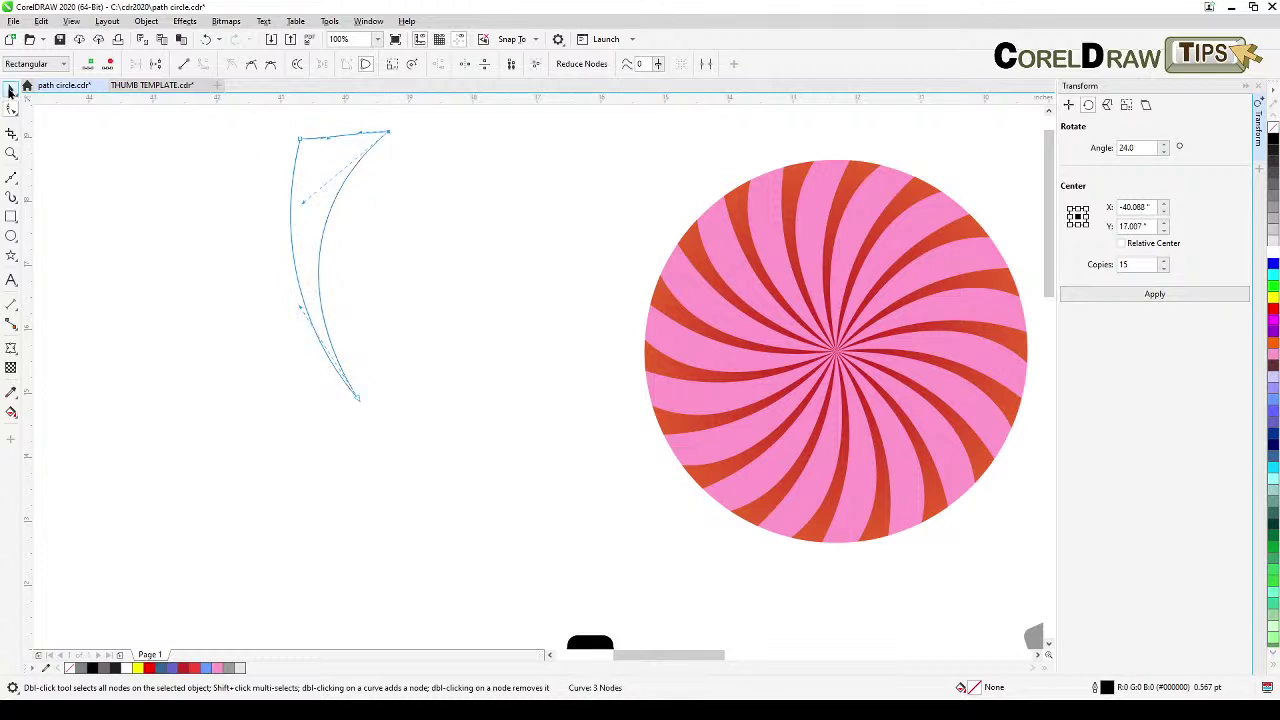
Fill the curved stripe with green (RGB 0, 153, 51) and remove its outline.
{"action": "left_click", "coordinate": [11, 90]}
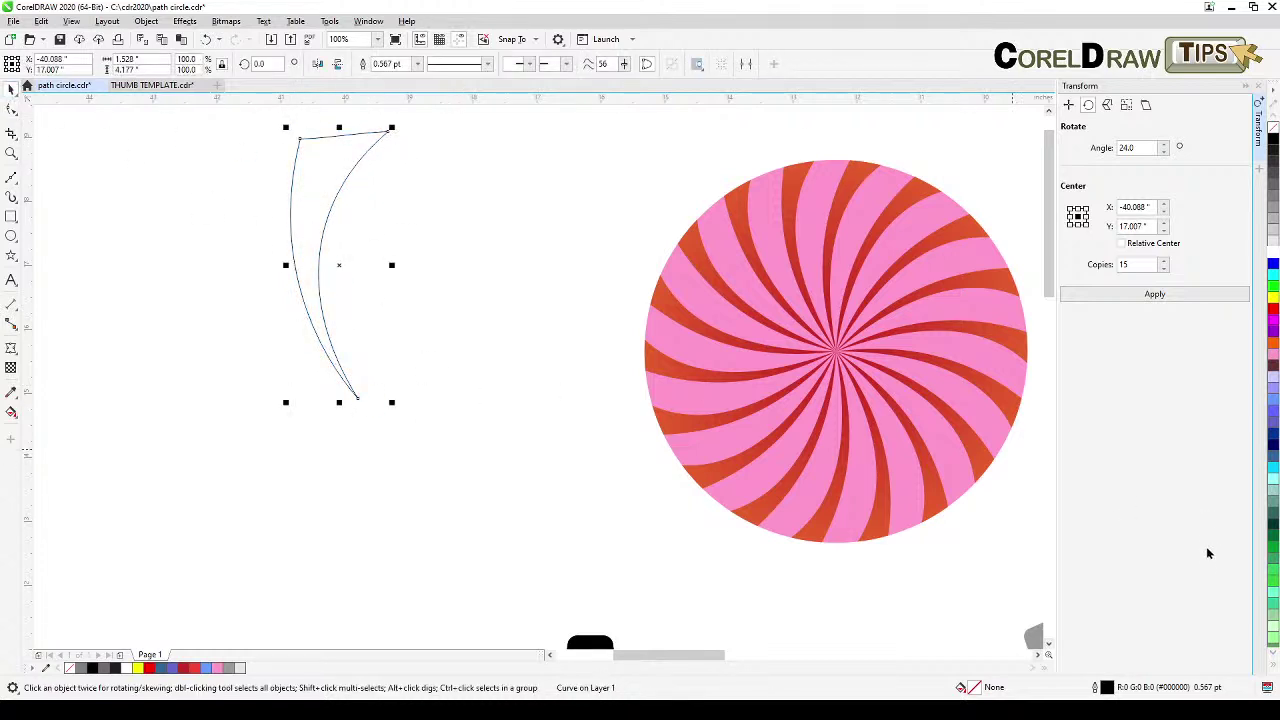
{"action": "left_click", "coordinate": [1272, 550]}
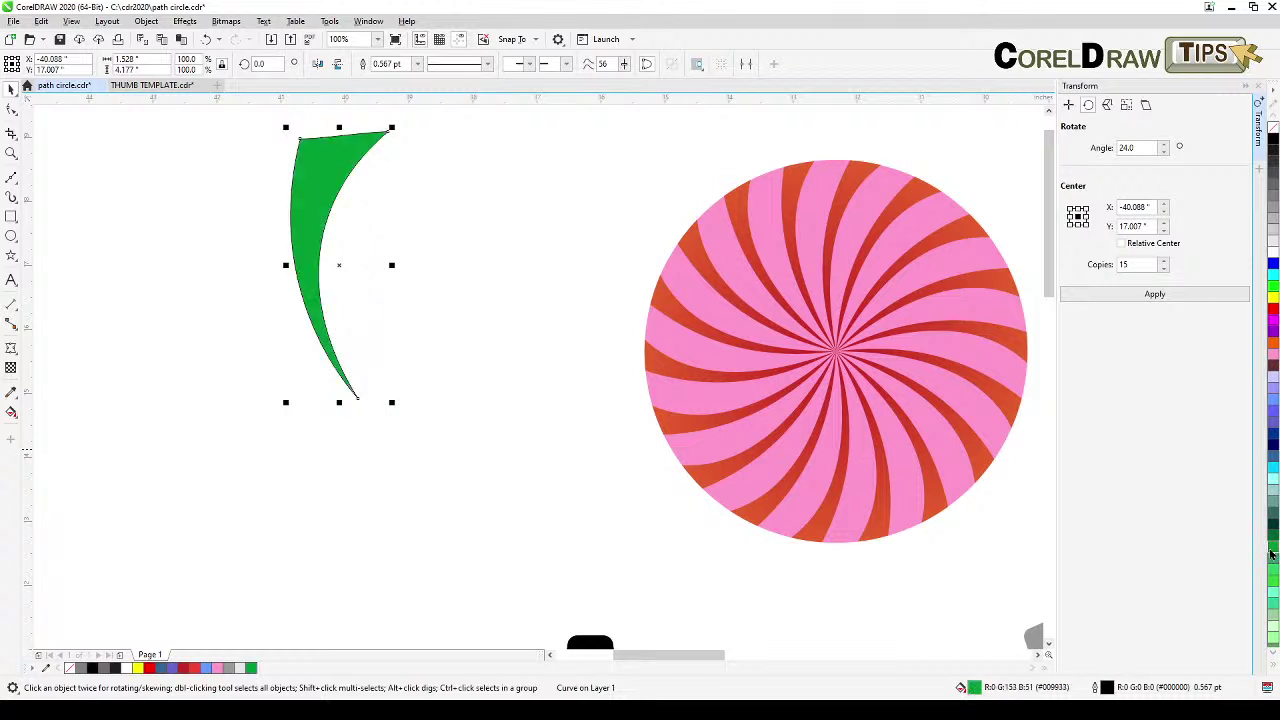
{"action": "right_click", "coordinate": [1272, 130]}
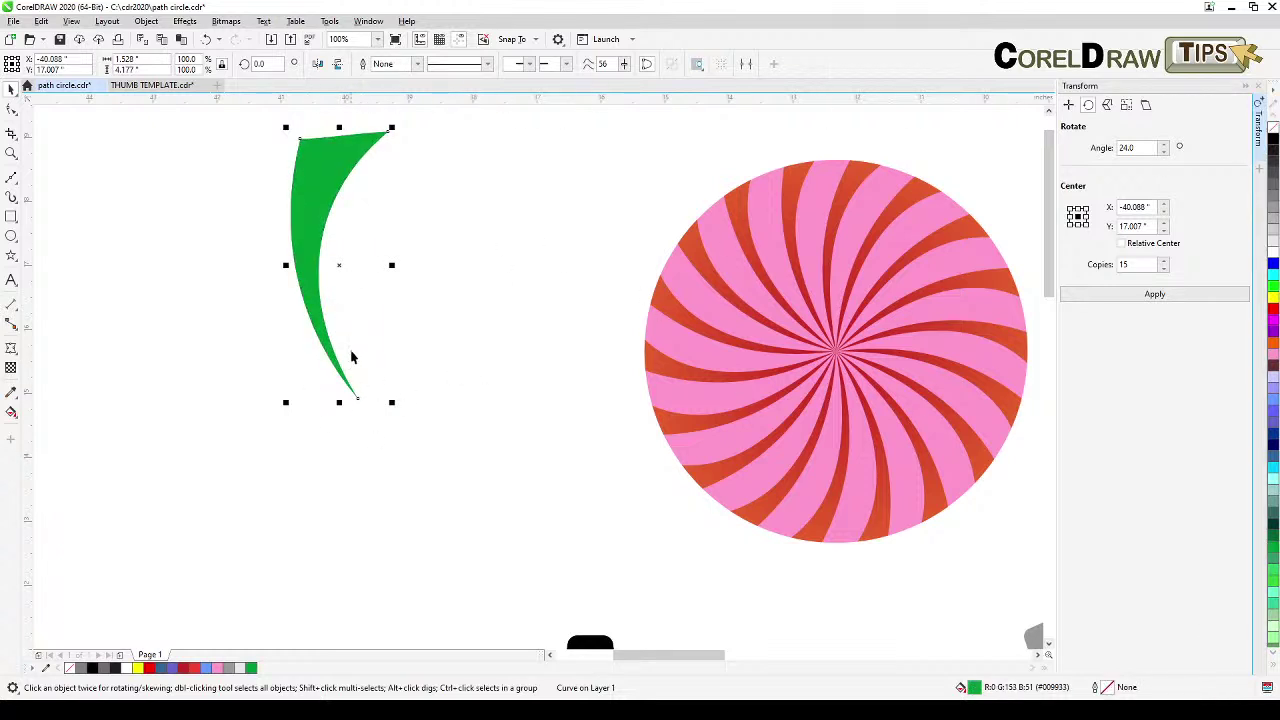
Place the stripe's rotation center on its lower tip and rotate it by 24° with 15 copies to form a full swirl.
{"action": "left_click", "coordinate": [312, 208]}
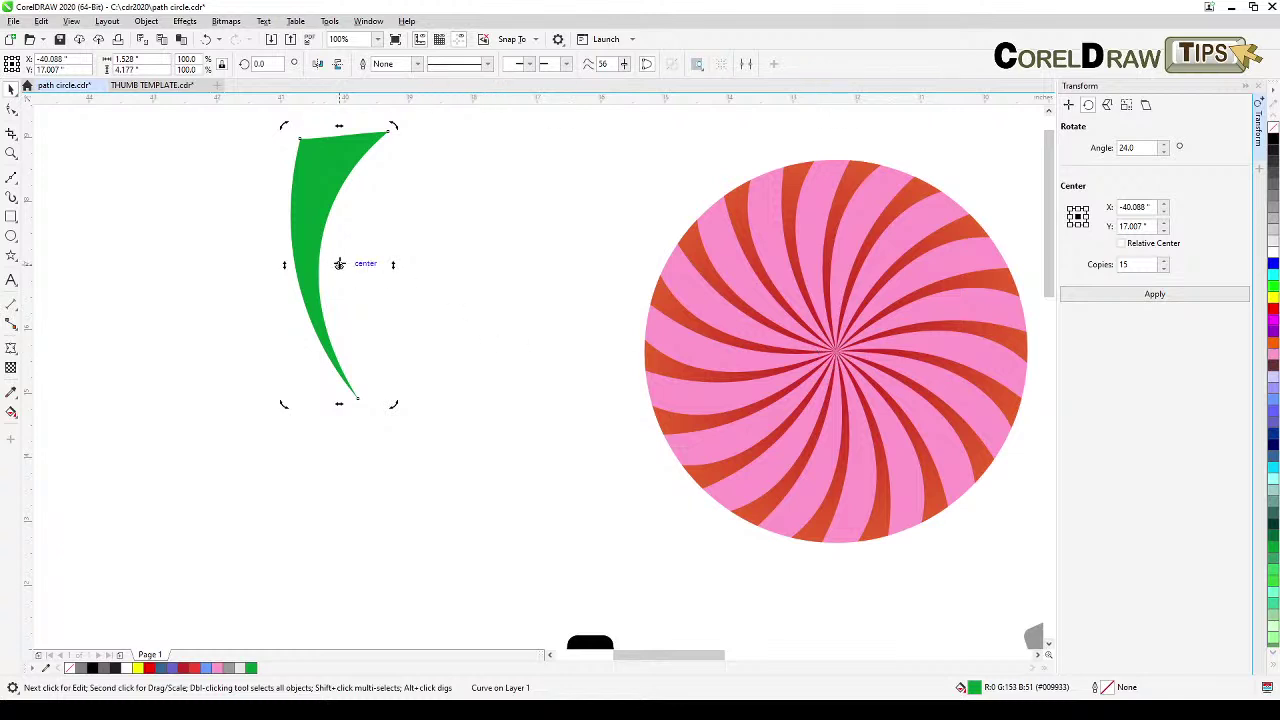
{"action": "left_click_drag", "start_coordinate": [339, 264], "coordinate": [356, 398]}
{"action": "left_click", "coordinate": [1138, 148]}
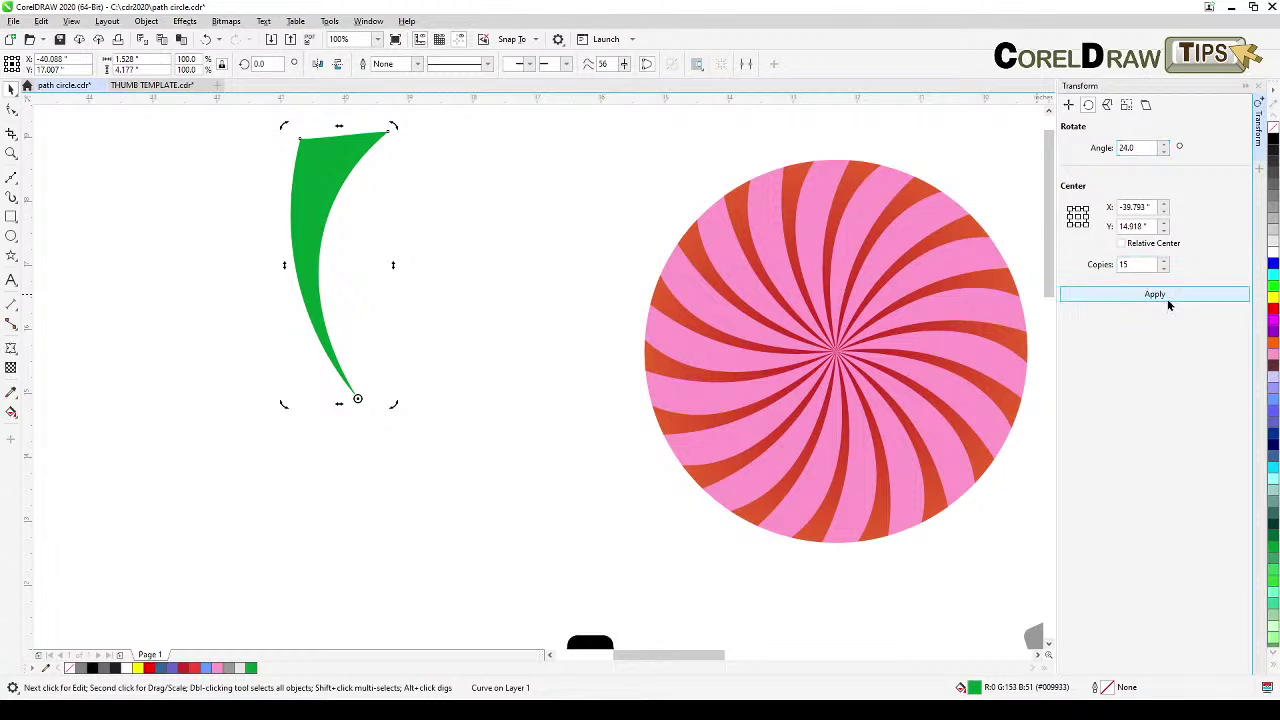
{"action": "left_click", "coordinate": [1155, 294]}
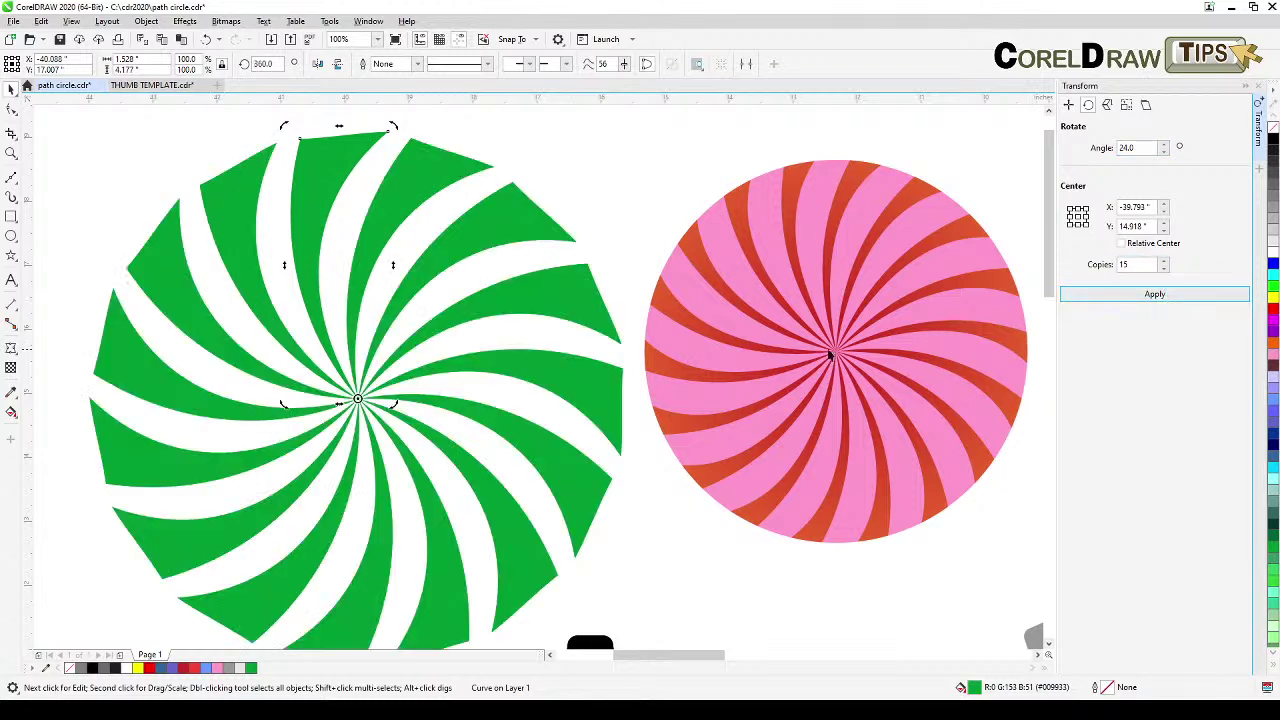
Draw a circle about 6.9 inches in diameter in the empty area and center it on the green swirl.
{"action": "scroll", "coordinate": [629, 400], "scroll_direction": "down", "scroll_amount": 2}
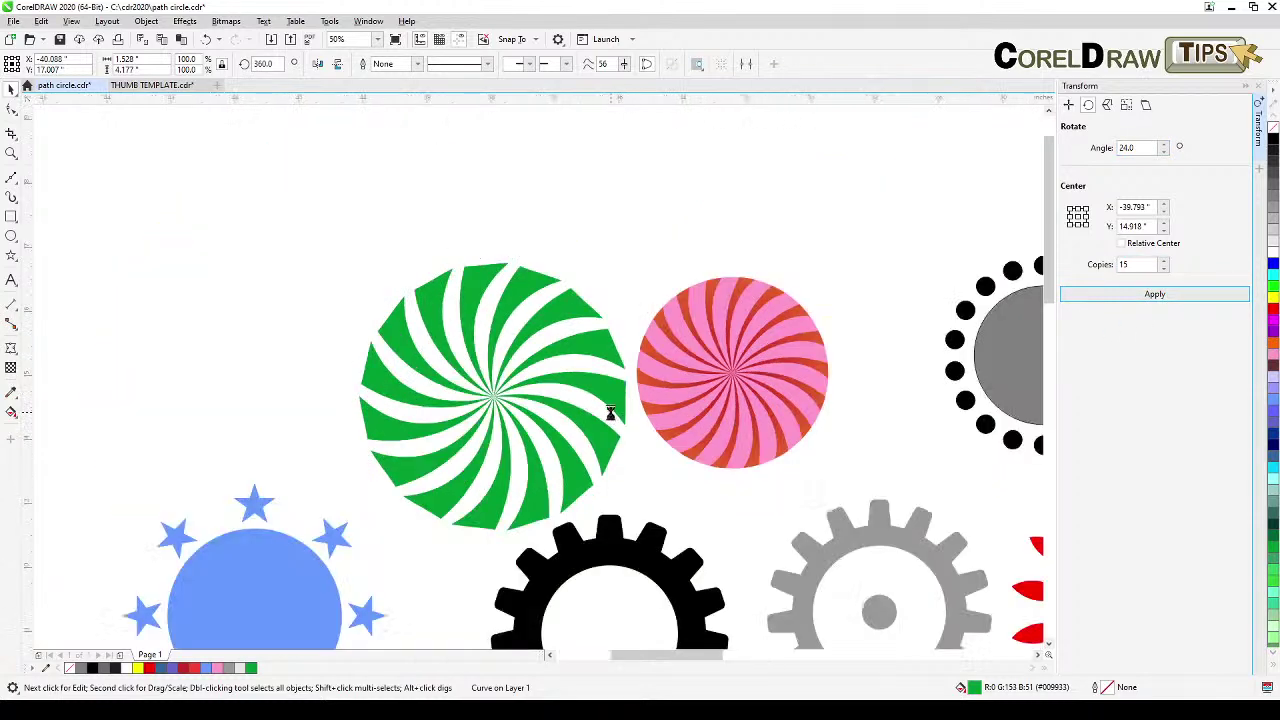
{"action": "scroll", "coordinate": [616, 412], "scroll_direction": "up", "scroll_amount": 2}
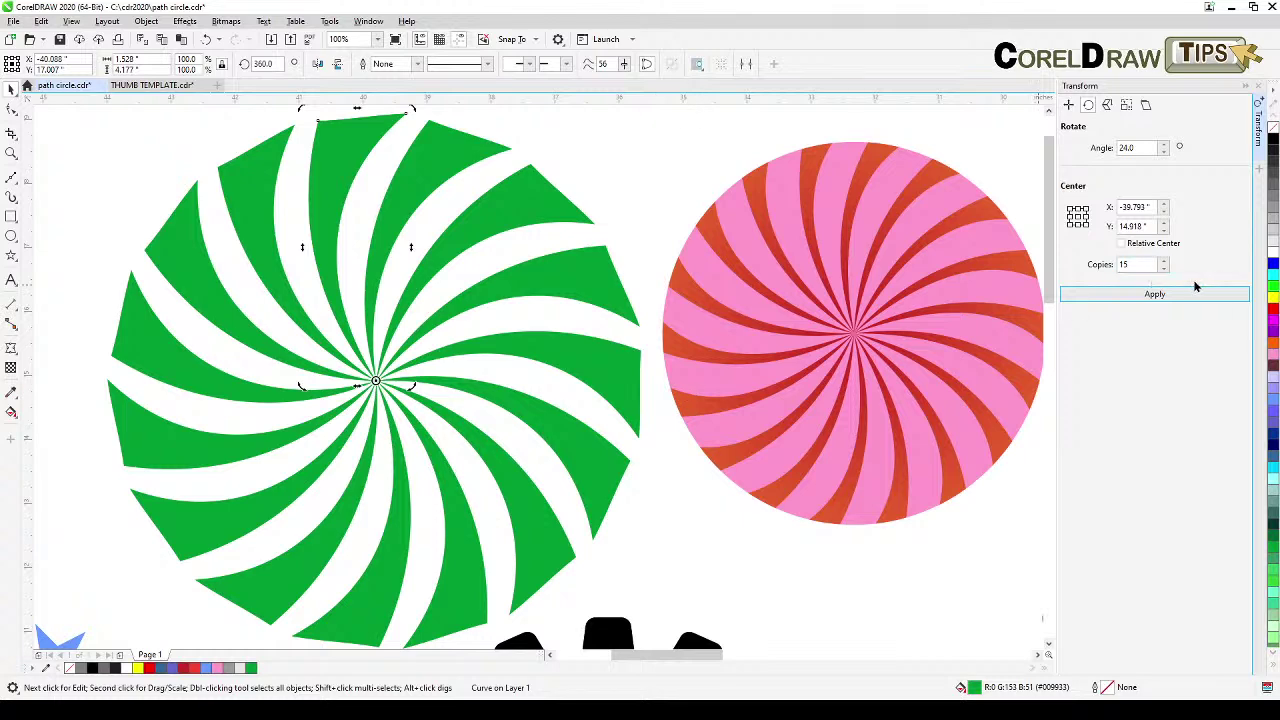
{"action": "scroll", "coordinate": [596, 461], "scroll_direction": "down", "scroll_amount": 1}
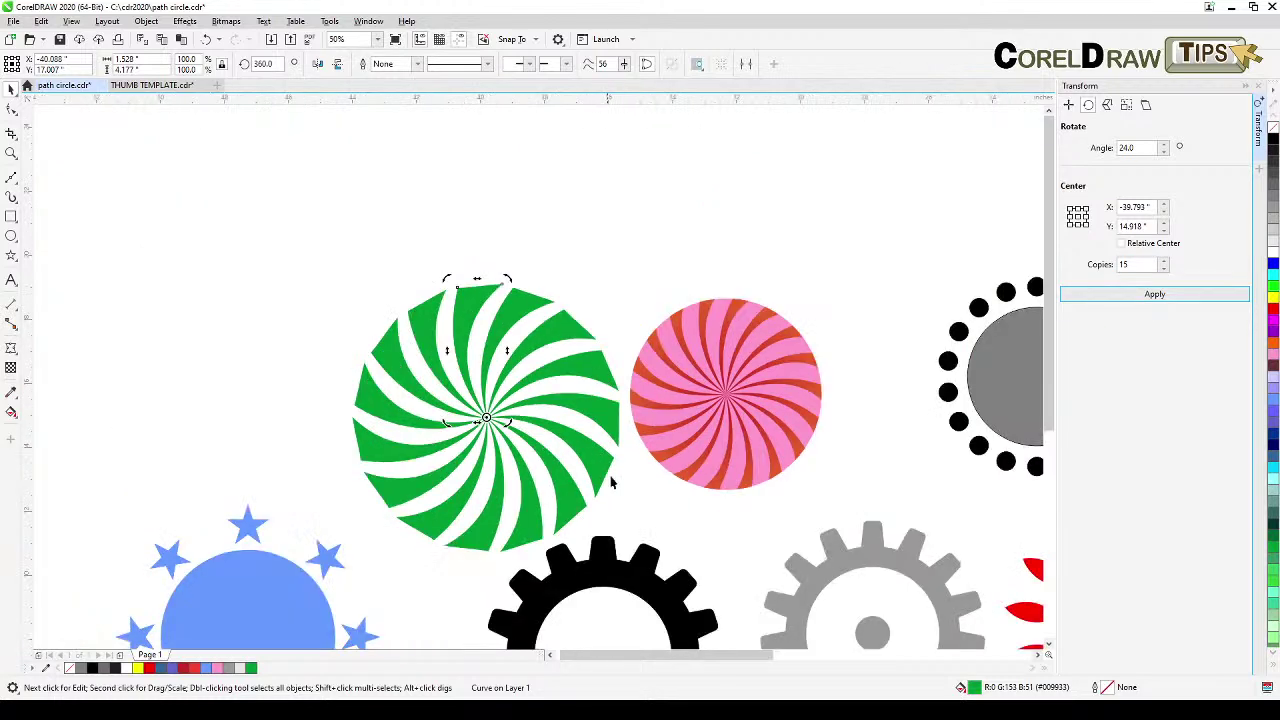
{"action": "scroll", "coordinate": [608, 480], "scroll_direction": "left", "scroll_amount": 2}
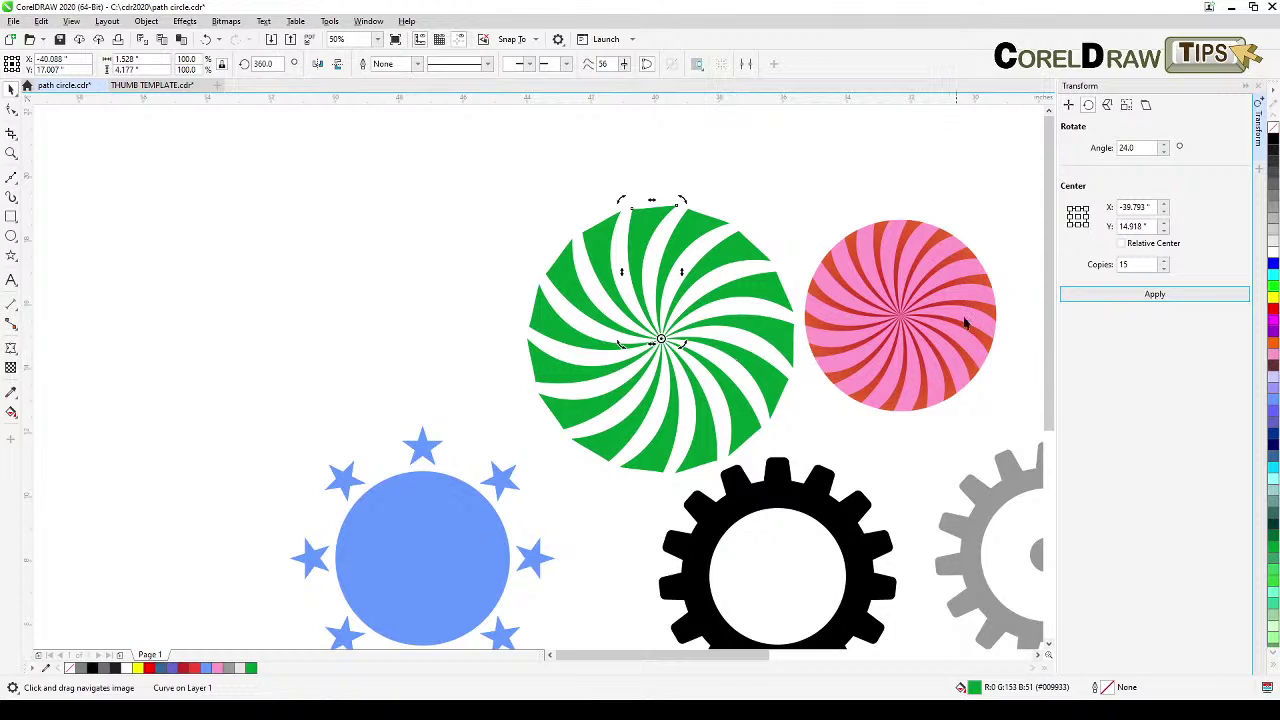
{"action": "left_click", "coordinate": [835, 196]}
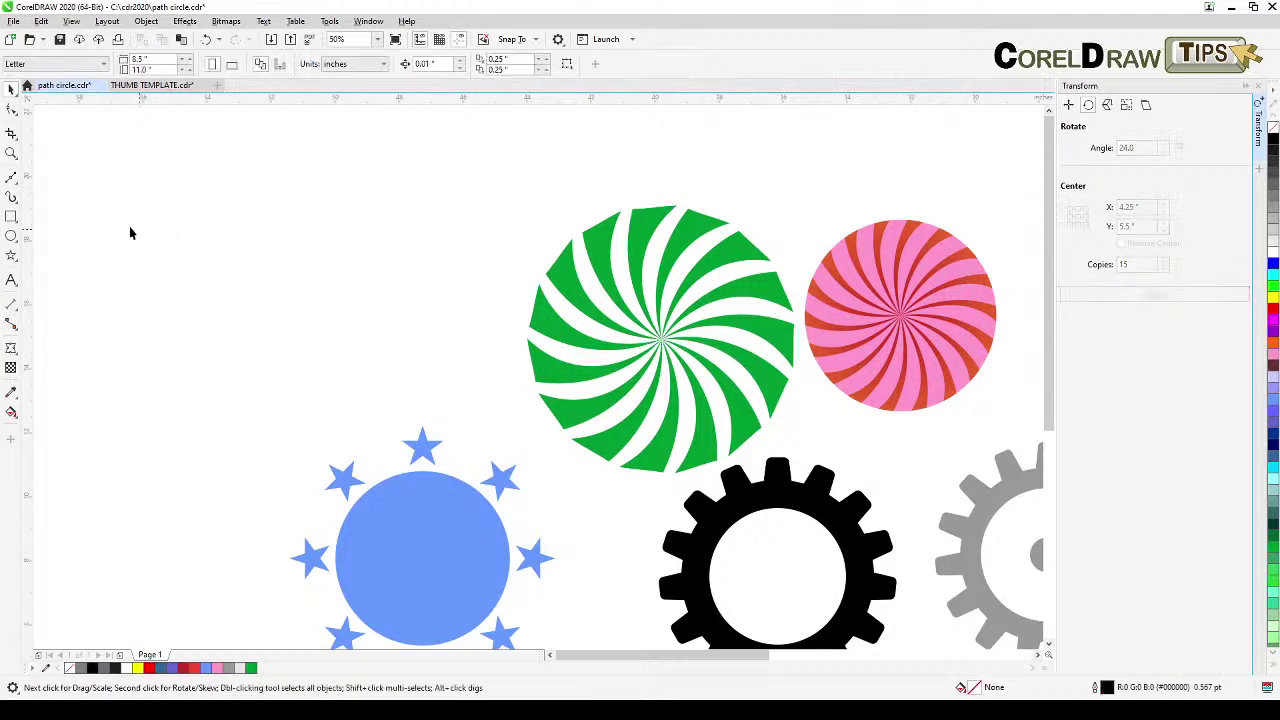
{"action": "left_click", "coordinate": [11, 236]}
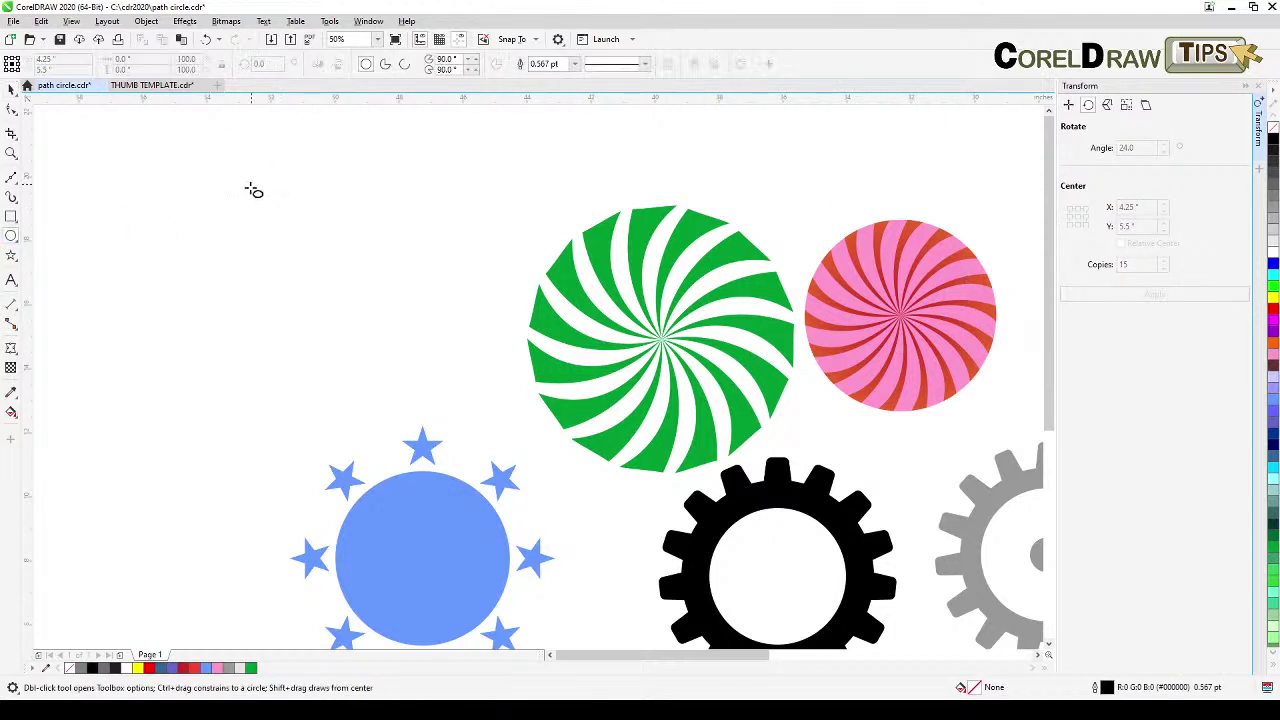
{"action": "left_click_drag", "start_coordinate": [251, 186], "coordinate": [471, 406]}
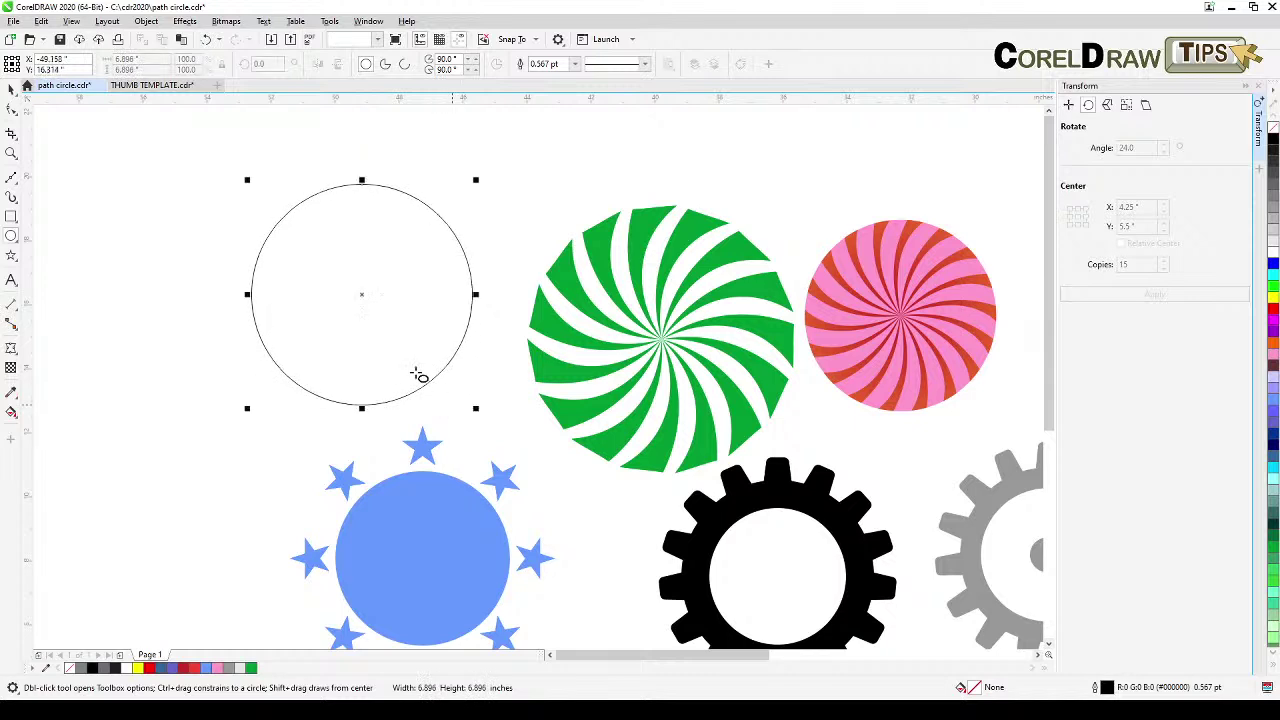
{"action": "left_click", "coordinate": [11, 89]}
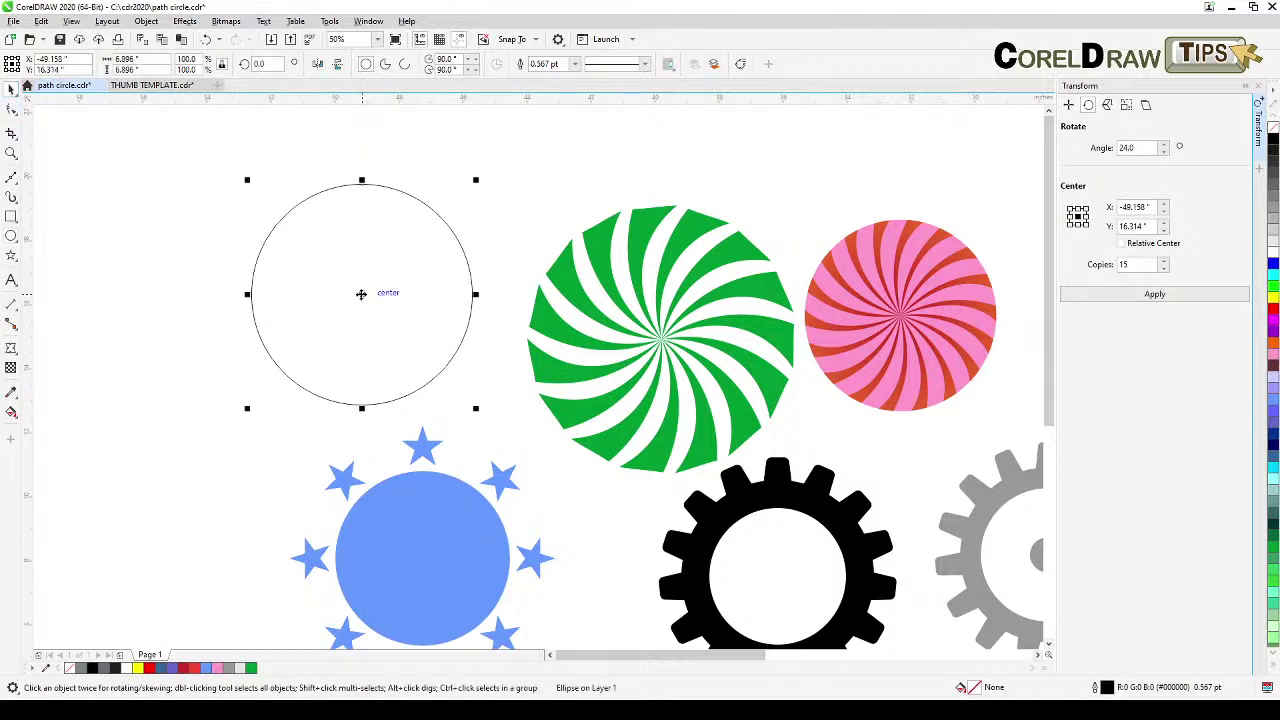
{"action": "left_click_drag", "start_coordinate": [360, 293], "coordinate": [661, 340]}
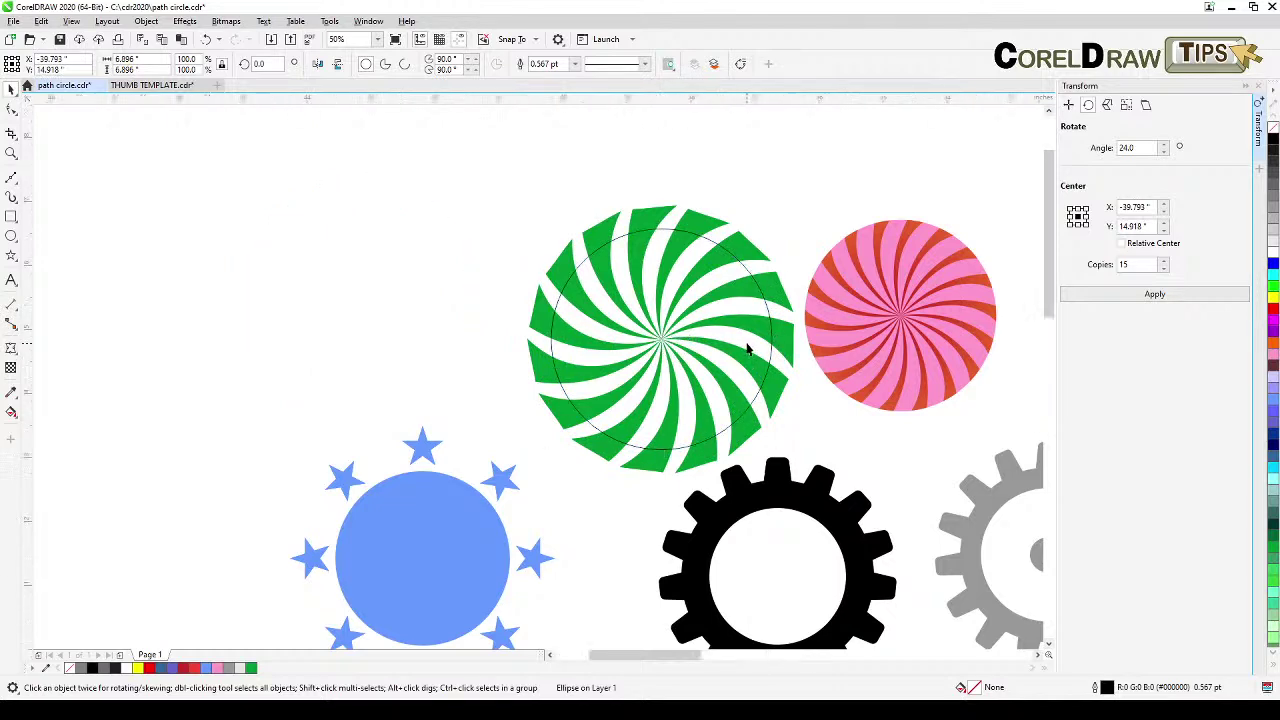
Select all the green stripes of the swirl, leaving the circle out of the selection.
{"action": "scroll", "coordinate": [748, 349], "scroll_direction": "up", "scroll_amount": 1}
{"action": "scroll", "coordinate": [748, 349], "scroll_direction": "down", "scroll_amount": 1}
{"action": "left_click", "coordinate": [444, 186]}
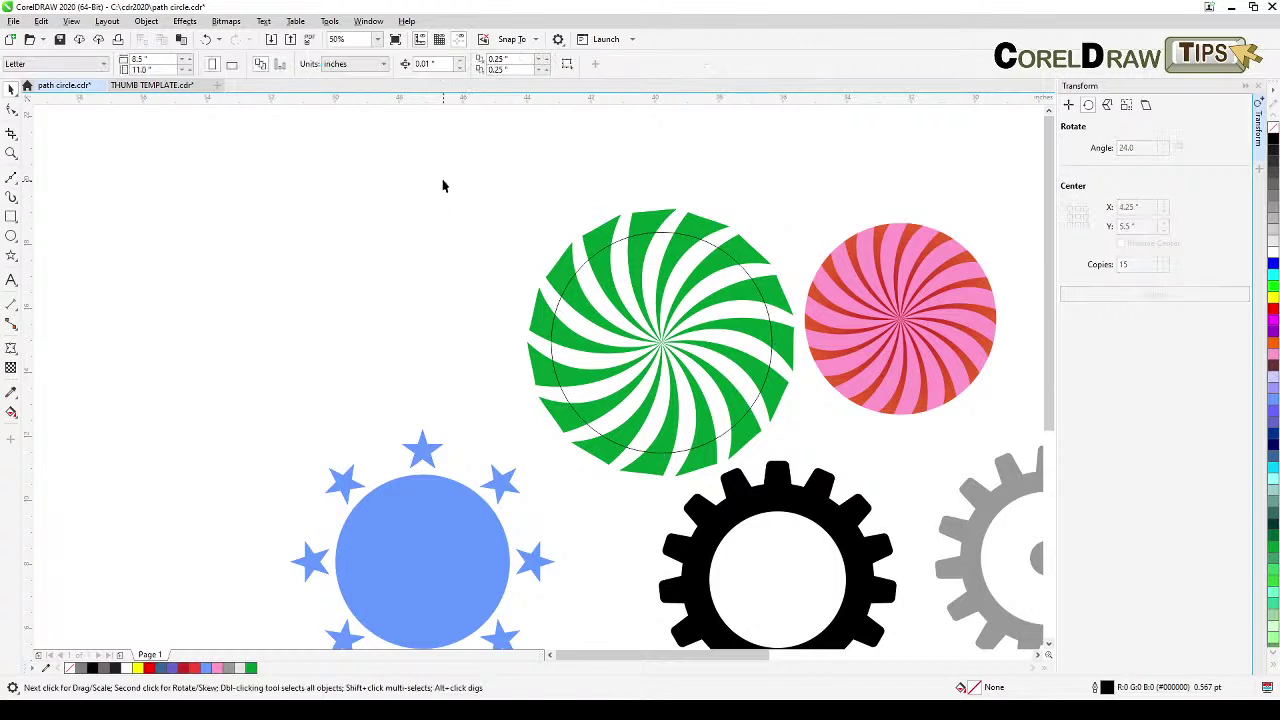
{"action": "left_click_drag", "start_coordinate": [494, 225], "coordinate": [771, 445]}
{"action": "left_click_drag", "start_coordinate": [798, 483], "coordinate": [798, 481]}
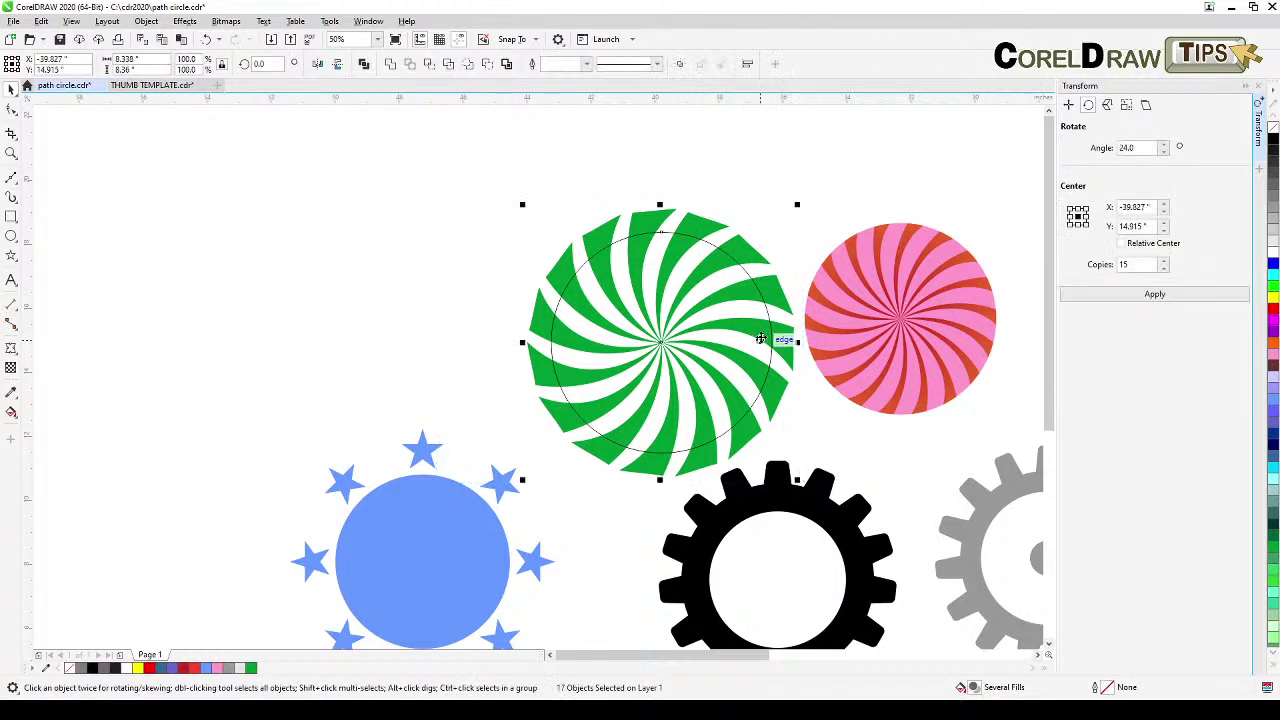
{"action": "scroll", "coordinate": [777, 337], "scroll_direction": "up", "scroll_amount": 1}
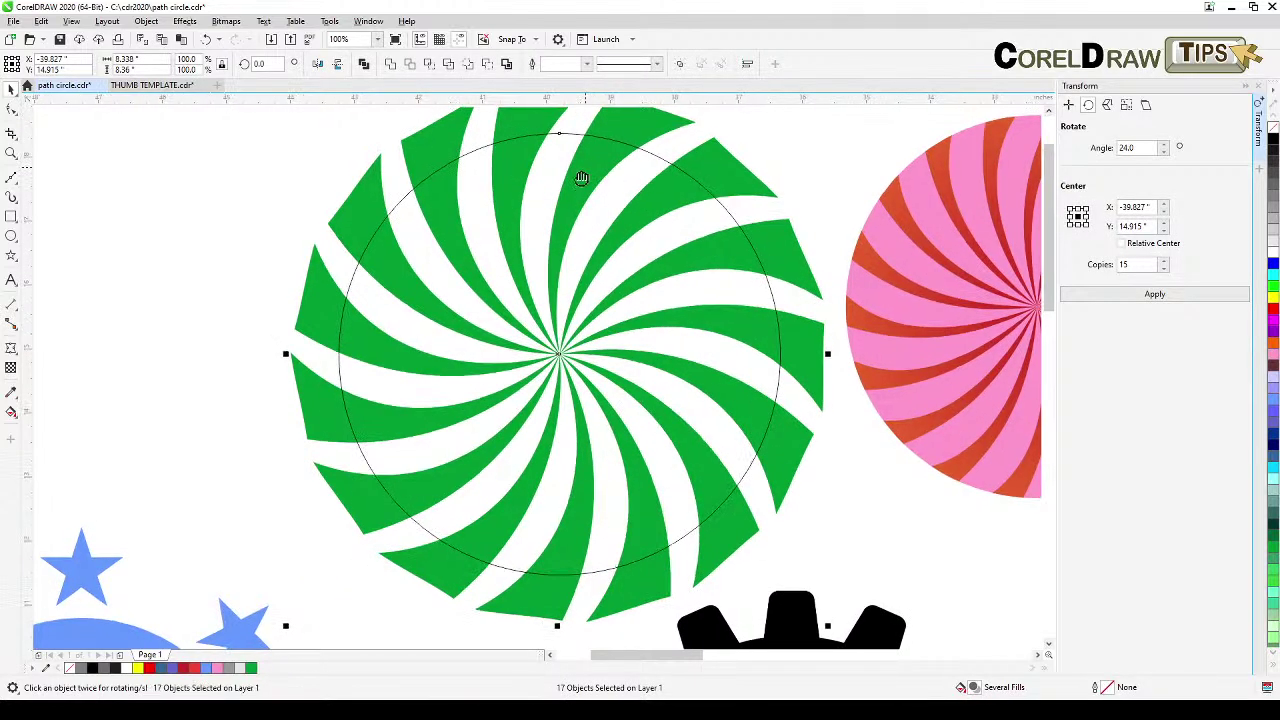
{"action": "left_click_drag", "start_coordinate": [580, 177], "coordinate": [564, 204]}
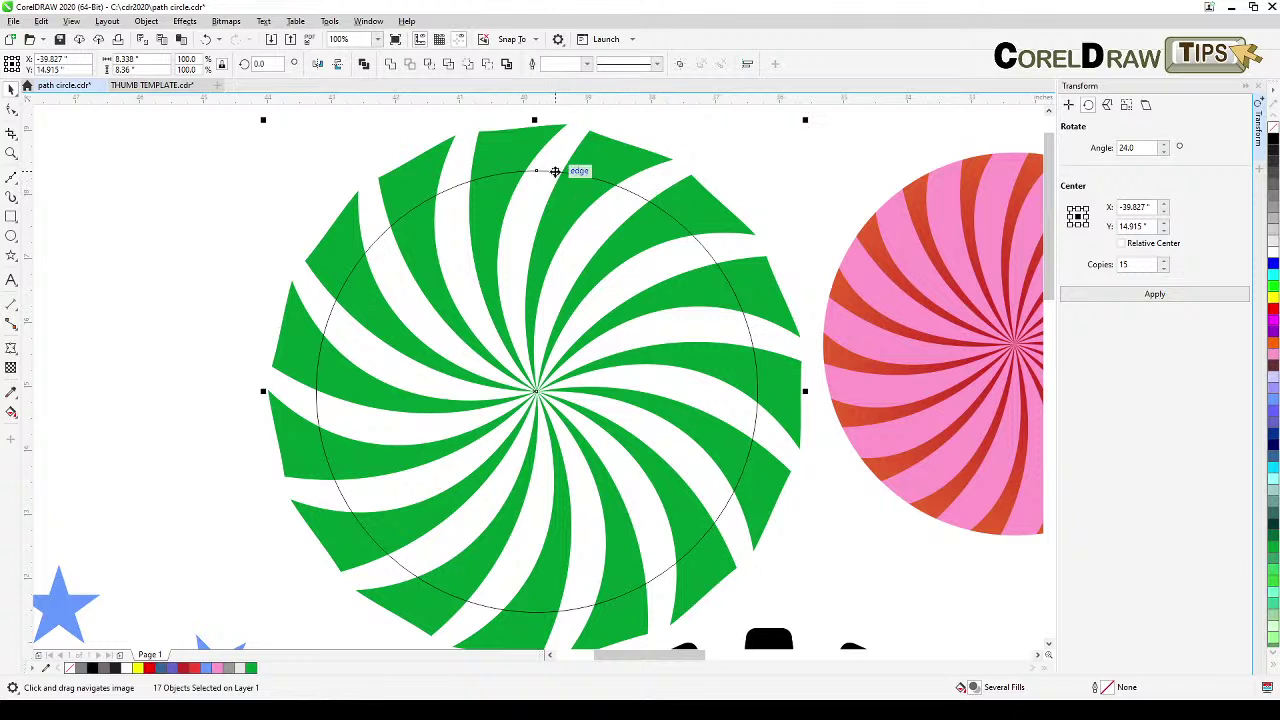
{"action": "key", "text": "shift"}
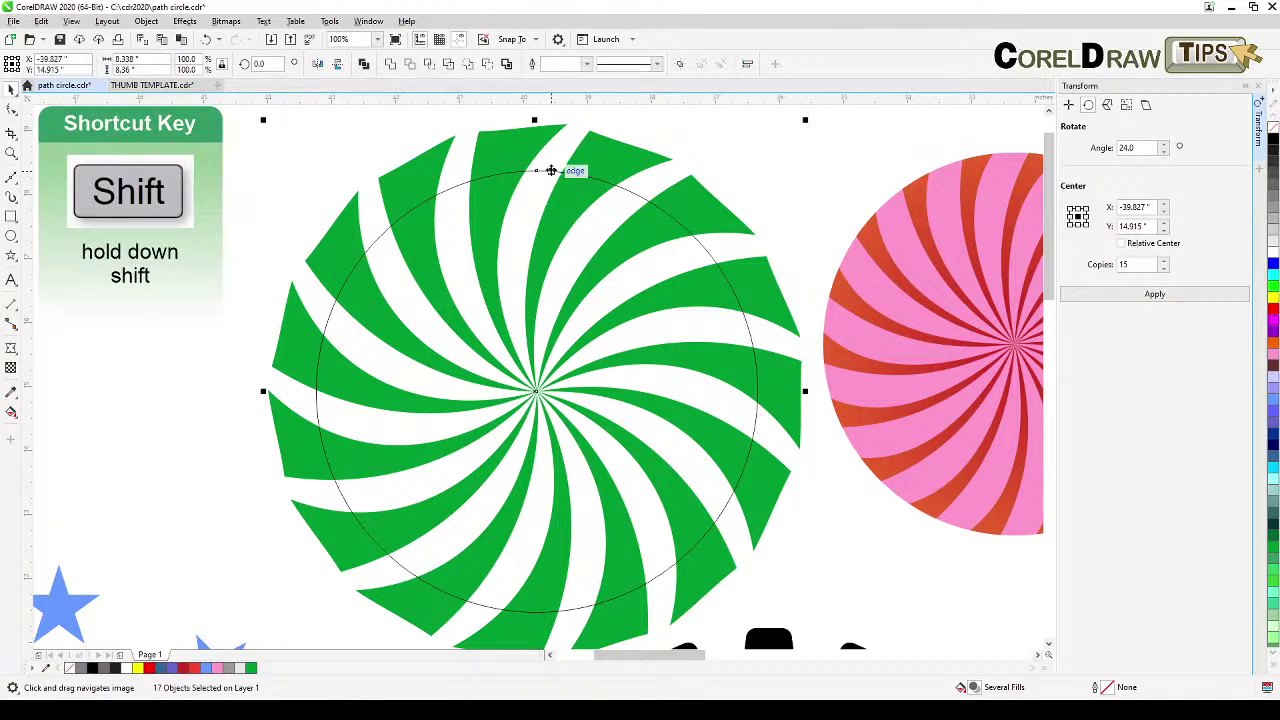
{"action": "left_click", "coordinate": [551, 171], "text": "shift"}
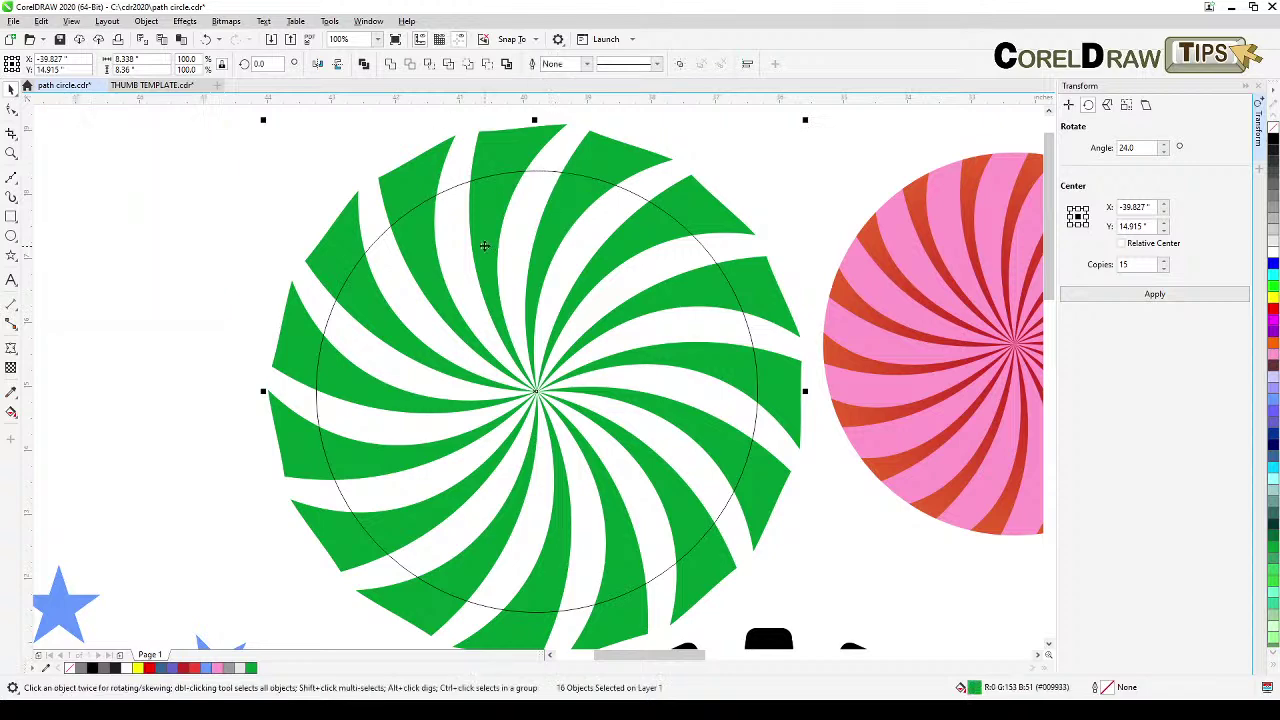
Move the selected green stripes away from the circle and undo the move.
{"action": "scroll", "coordinate": [527, 379], "scroll_direction": "down", "scroll_amount": 2}
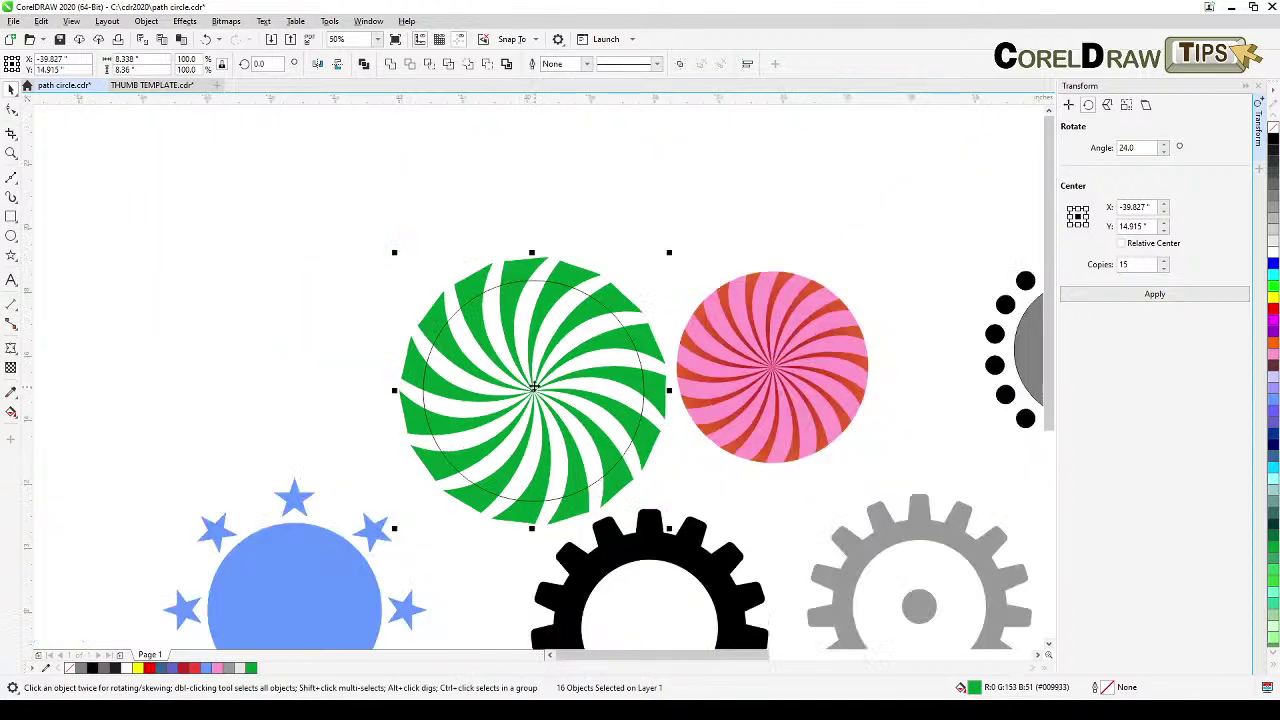
{"action": "left_click_drag", "start_coordinate": [533, 386], "coordinate": [240, 336]}
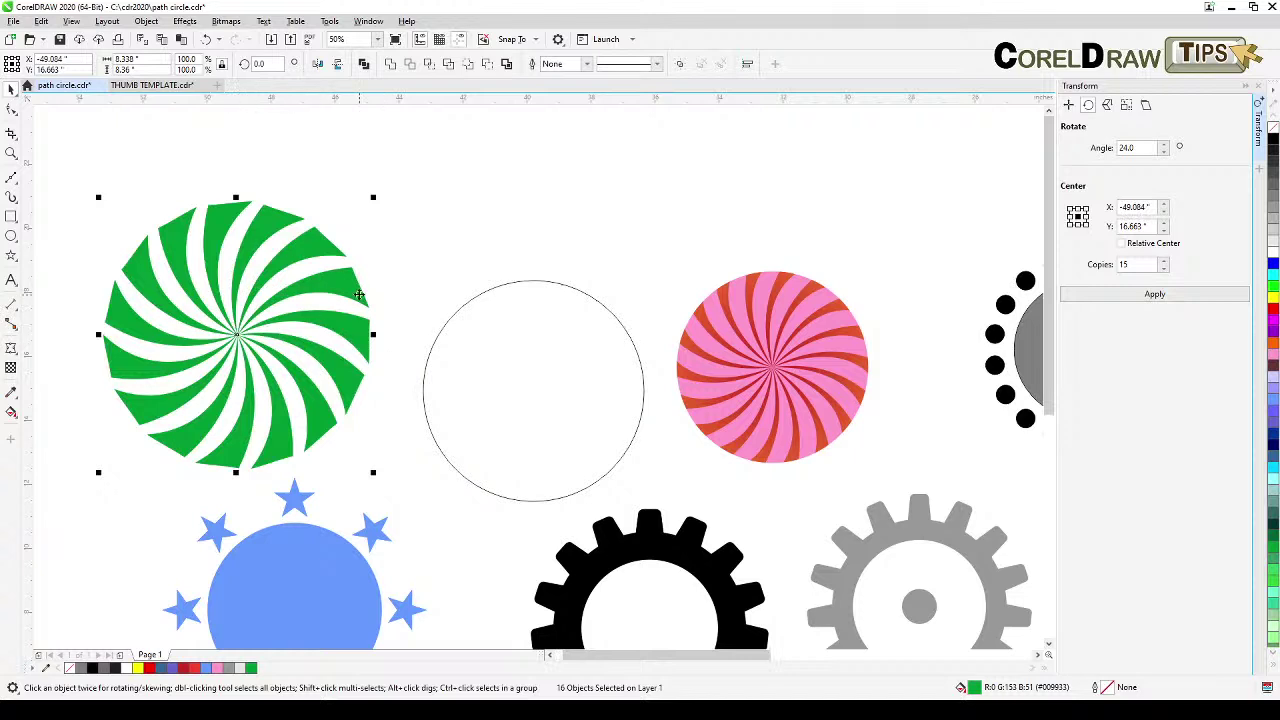
{"action": "key", "text": "ctrl+z"}
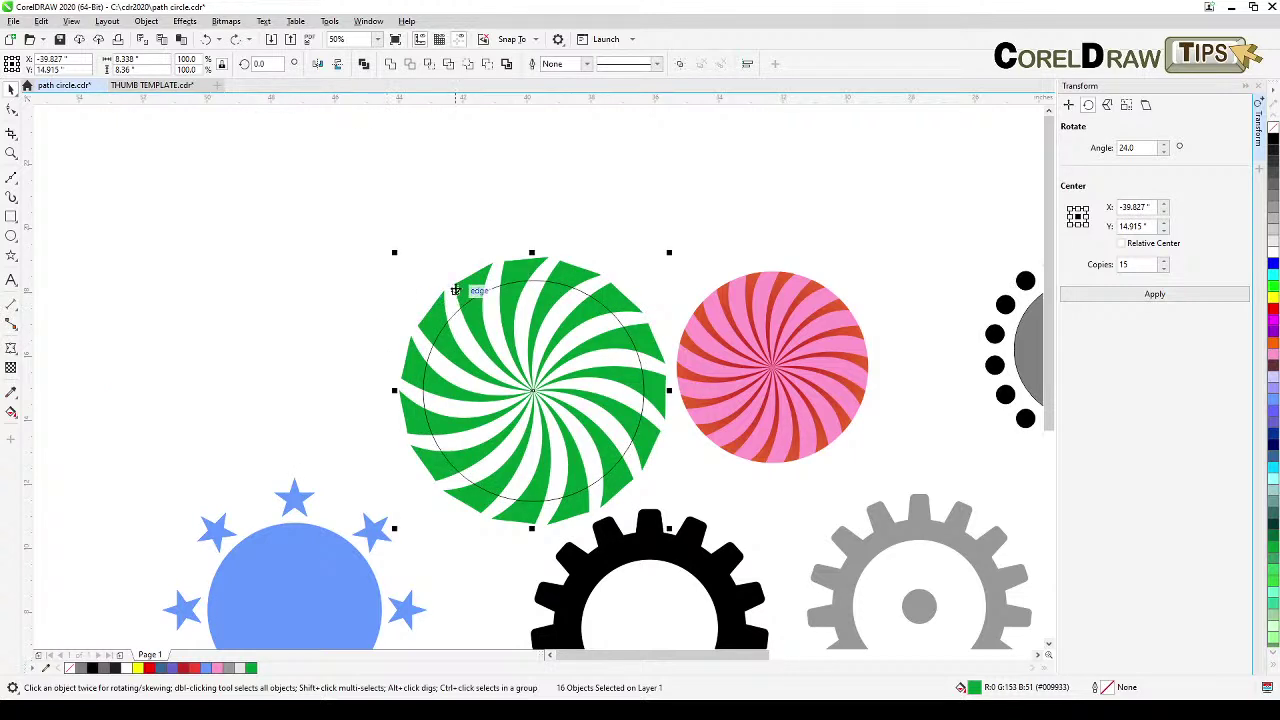
PowerClip the selected green stripes inside the circle.
{"action": "left_click", "coordinate": [147, 21]}
{"action": "mouse_move", "coordinate": [172, 73]}
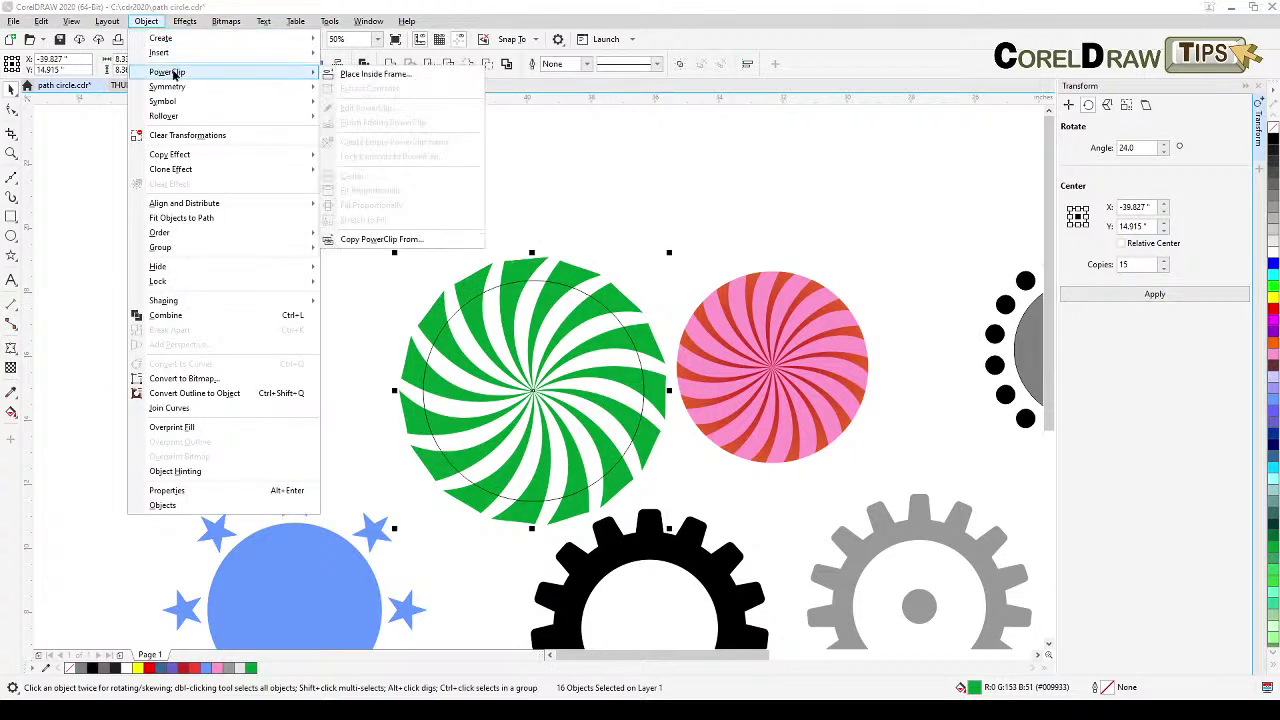
{"action": "left_click", "coordinate": [360, 74]}
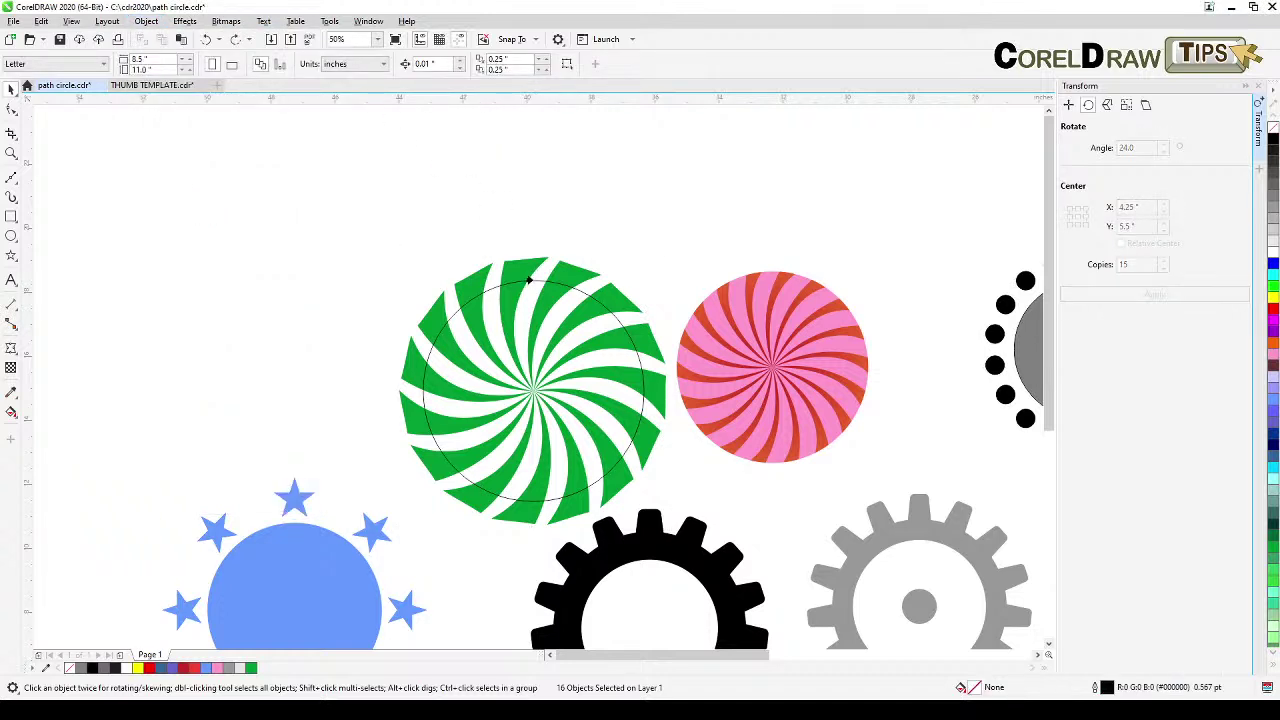
{"action": "left_click", "coordinate": [529, 281]}
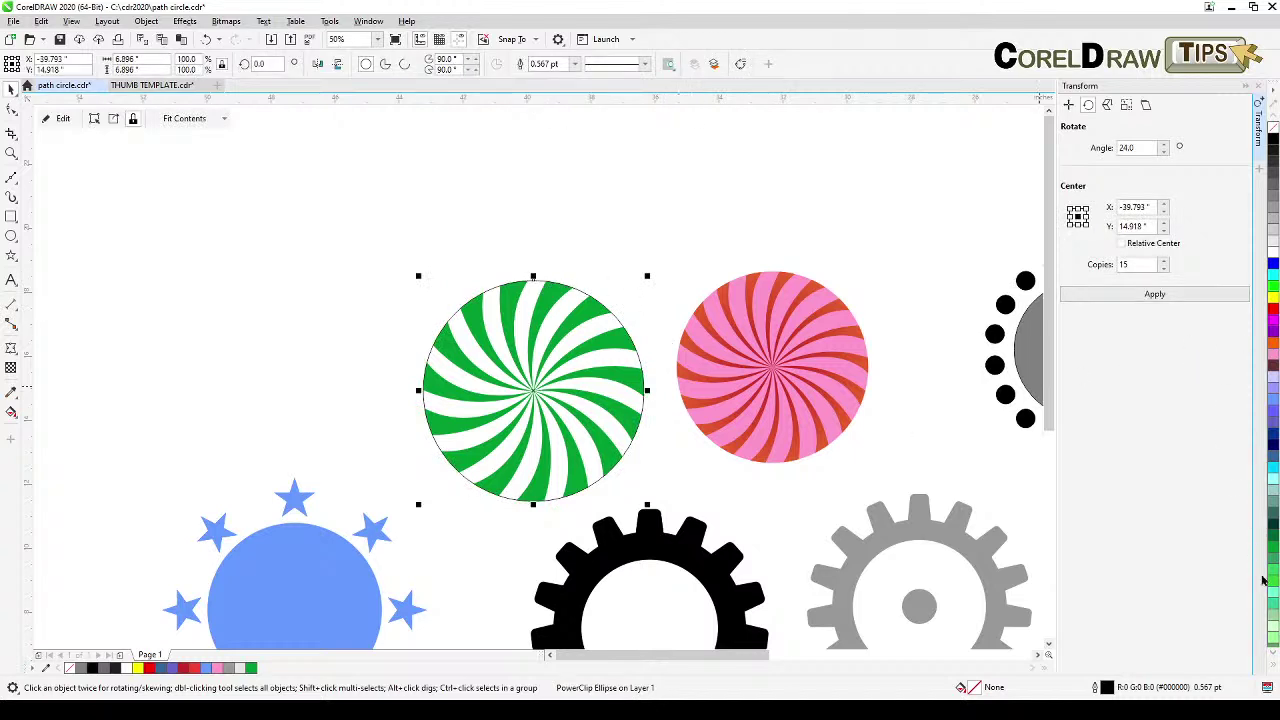
Give the clipped circle a light green fill (RGB 204, 255, 204) without an outline, and move it up and to the left into empty space.
{"action": "left_click", "coordinate": [1274, 632]}
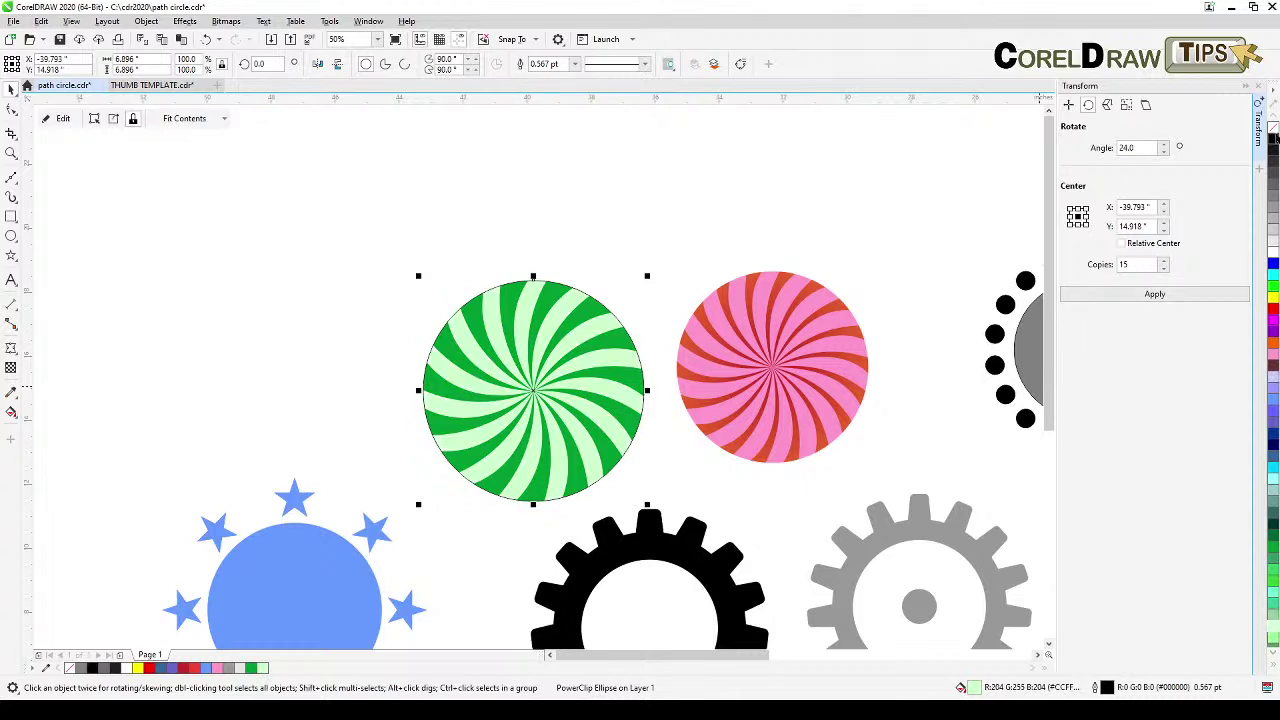
{"action": "right_click", "coordinate": [1273, 130]}
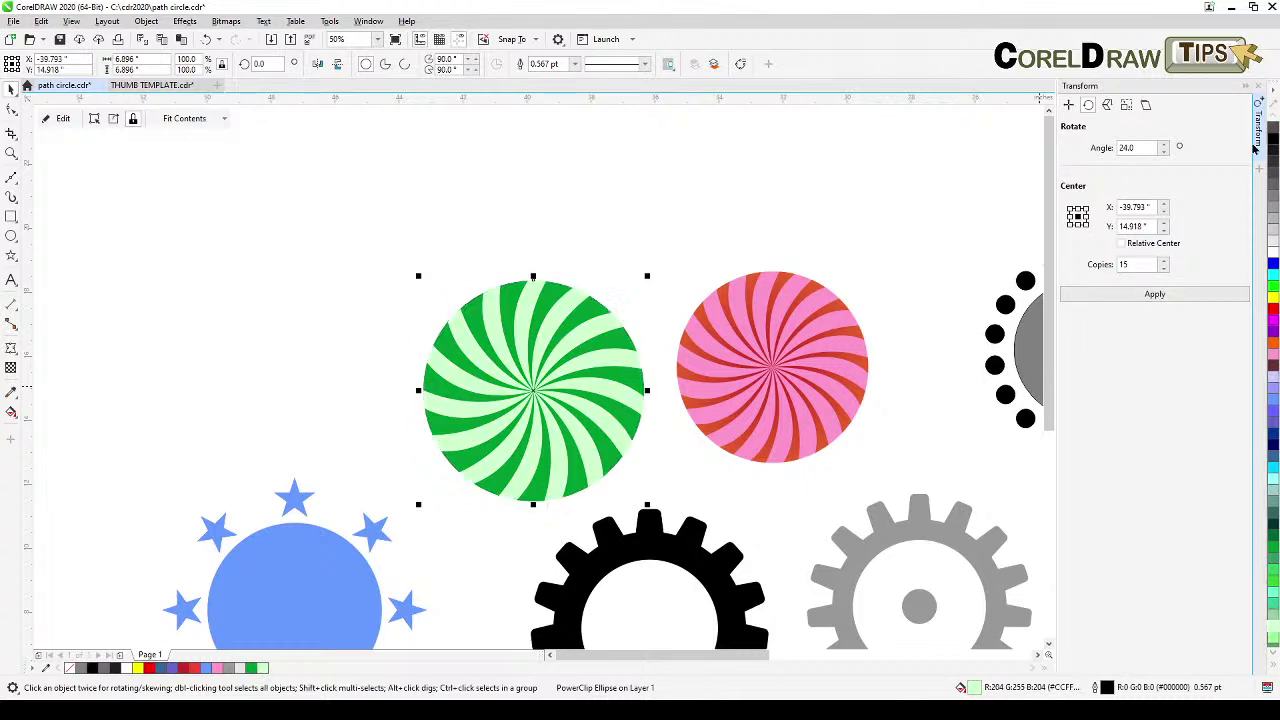
{"action": "left_click", "coordinate": [569, 246]}
{"action": "left_click_drag", "start_coordinate": [555, 405], "coordinate": [494, 310]}
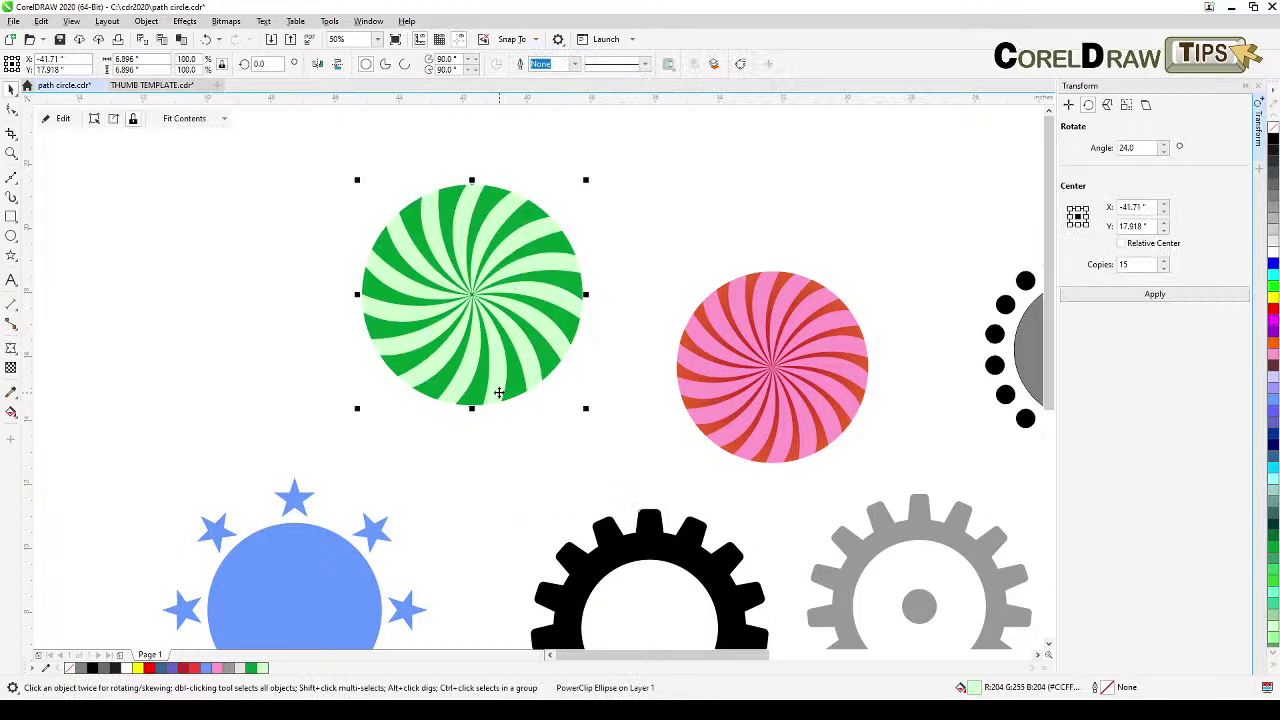
{"action": "left_click", "coordinate": [369, 443]}
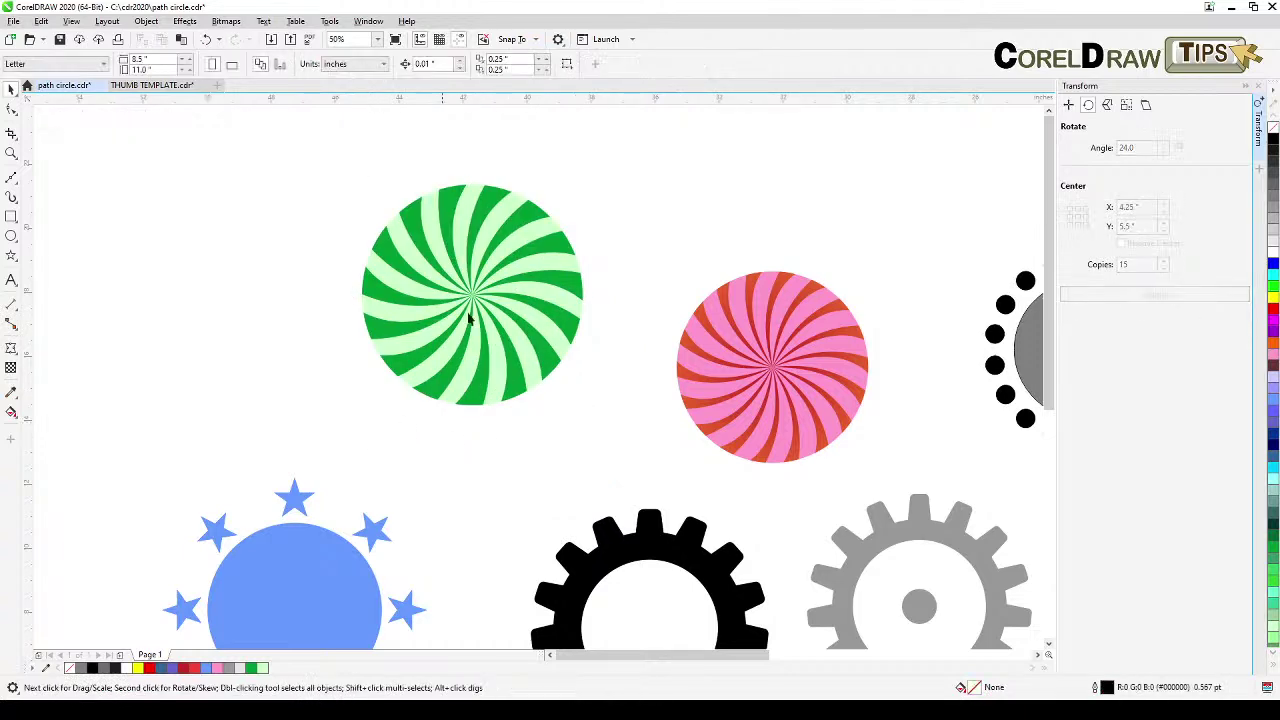
Examine the finished swirl, the other circular arrangements and the formula dividing 360 by the number of objects to get the angle.
{"action": "scroll", "coordinate": [480, 305], "scroll_direction": "up", "scroll_amount": 2}
{"action": "scroll", "coordinate": [480, 305], "scroll_direction": "down", "scroll_amount": 2}
{"action": "scroll", "coordinate": [485, 313], "scroll_direction": "down", "scroll_amount": 1}
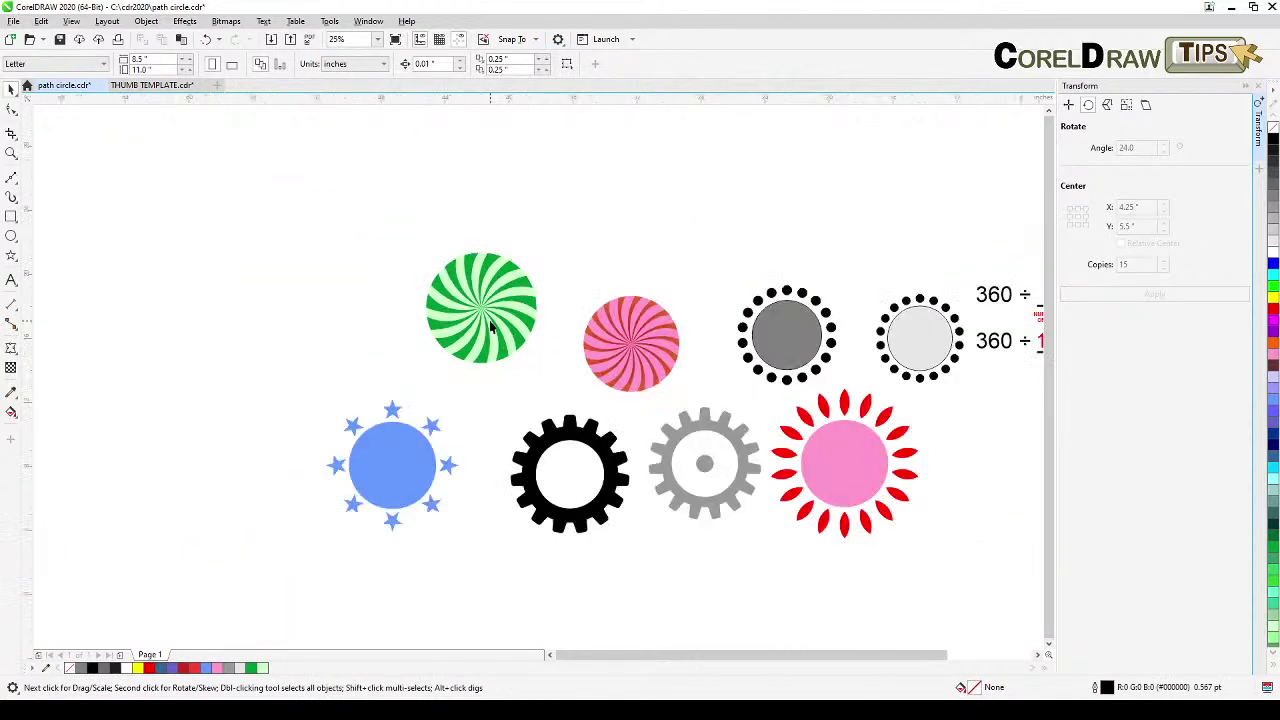
{"action": "scroll", "coordinate": [510, 350], "scroll_direction": "up", "scroll_amount": 1}
{"action": "scroll", "coordinate": [563, 371], "scroll_direction": "down", "scroll_amount": 1}
{"action": "left_click_drag", "start_coordinate": [603, 386], "coordinate": [523, 346]}
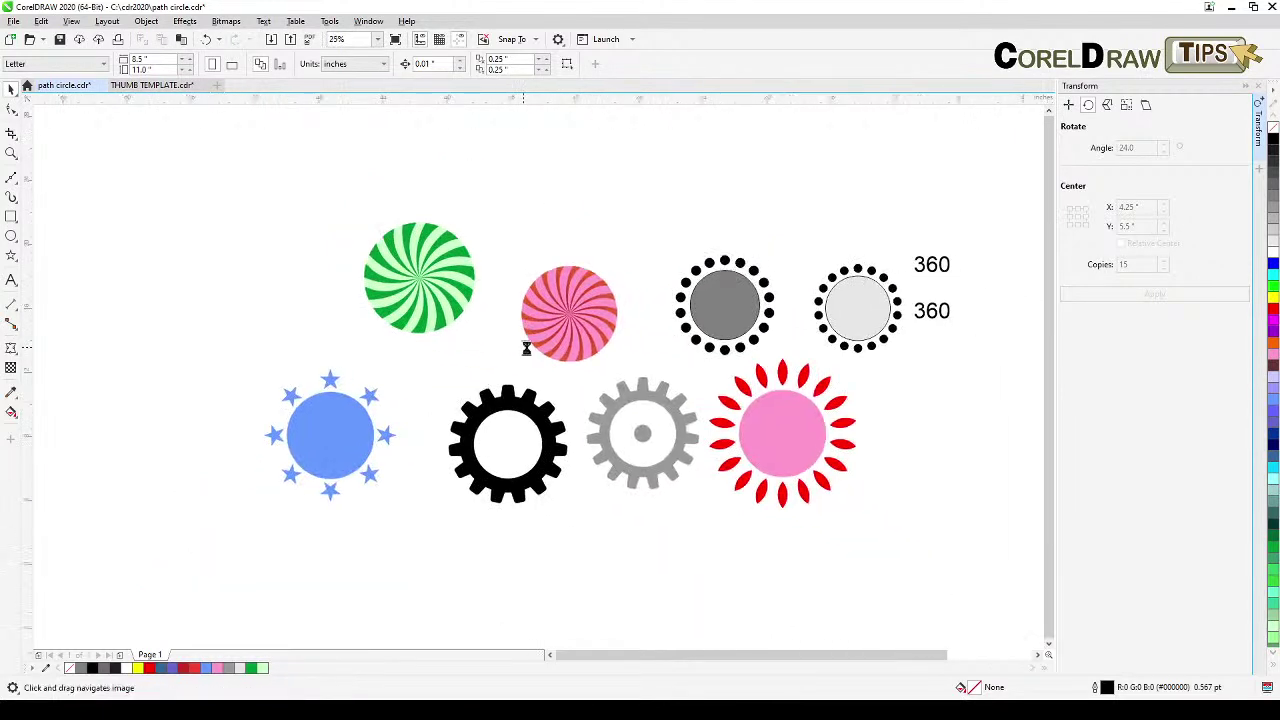
{"action": "left_click_drag", "start_coordinate": [951, 377], "coordinate": [854, 382]}
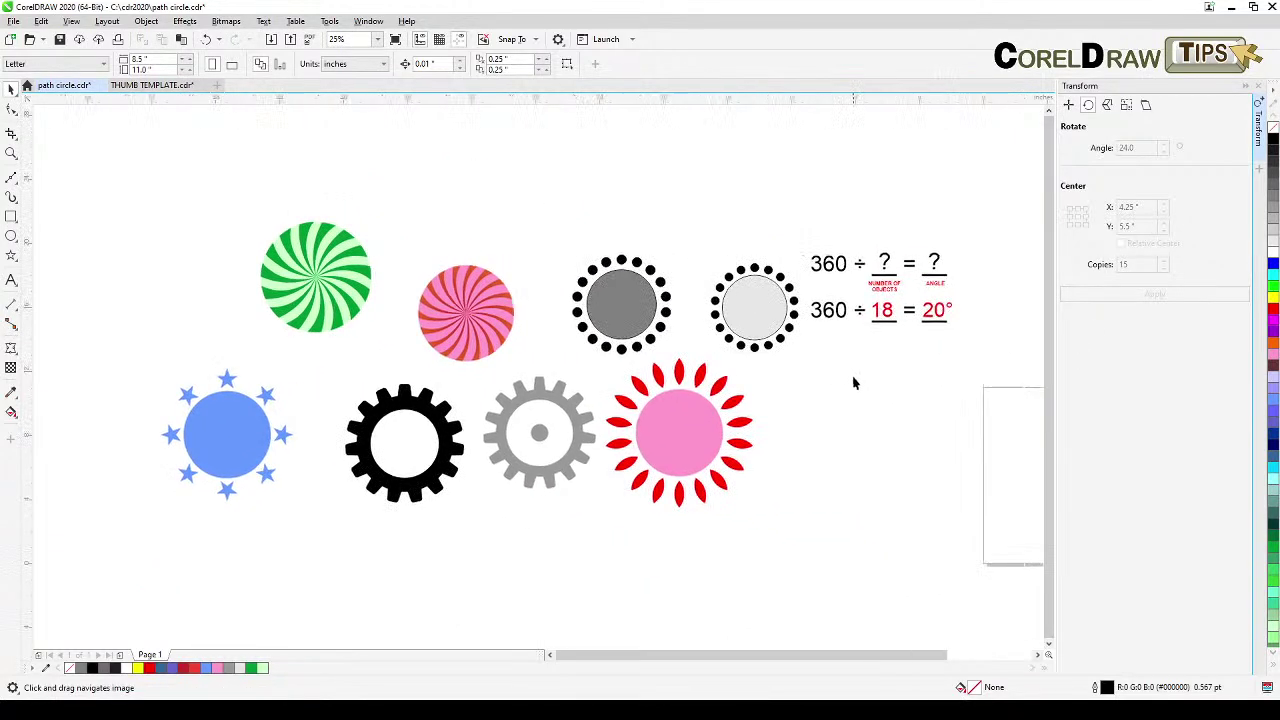
{"action": "scroll", "coordinate": [860, 368], "scroll_direction": "up", "scroll_amount": 1}
{"action": "left_click_drag", "start_coordinate": [880, 334], "coordinate": [837, 366]}
{"action": "left_click_drag", "start_coordinate": [787, 426], "coordinate": [794, 434]}
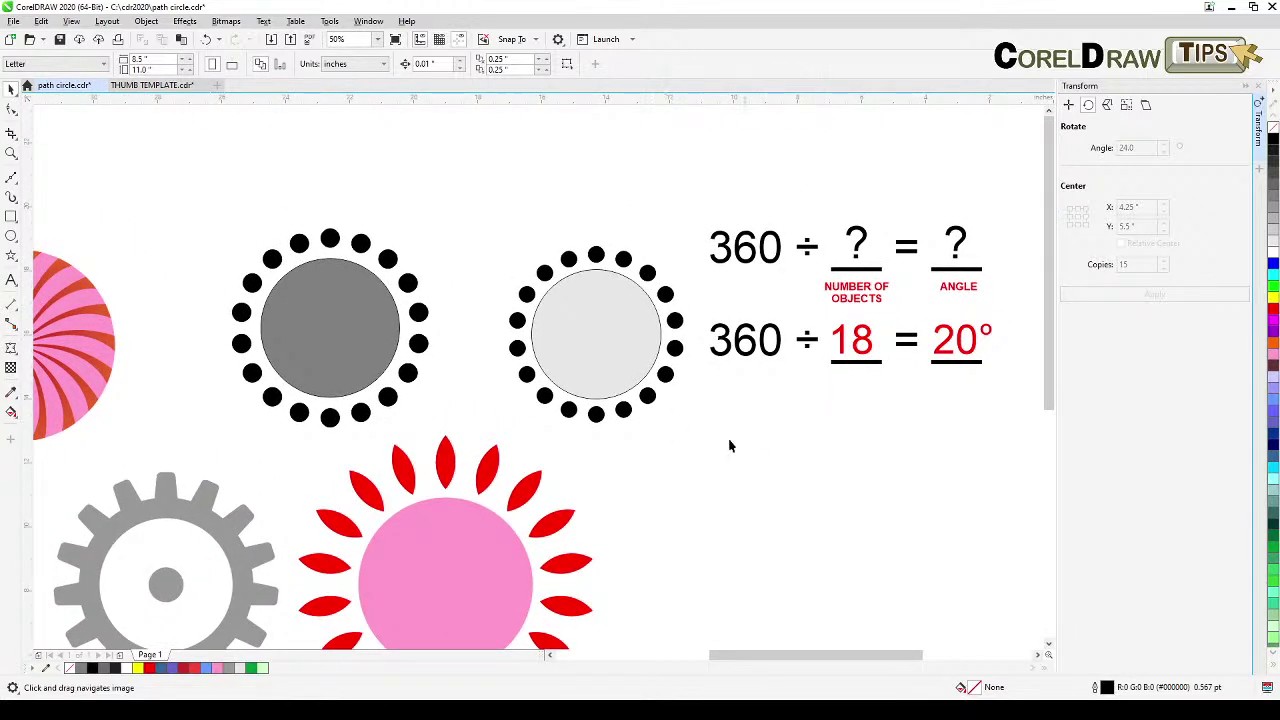
{"action": "left_click_drag", "start_coordinate": [711, 446], "coordinate": [730, 444]}
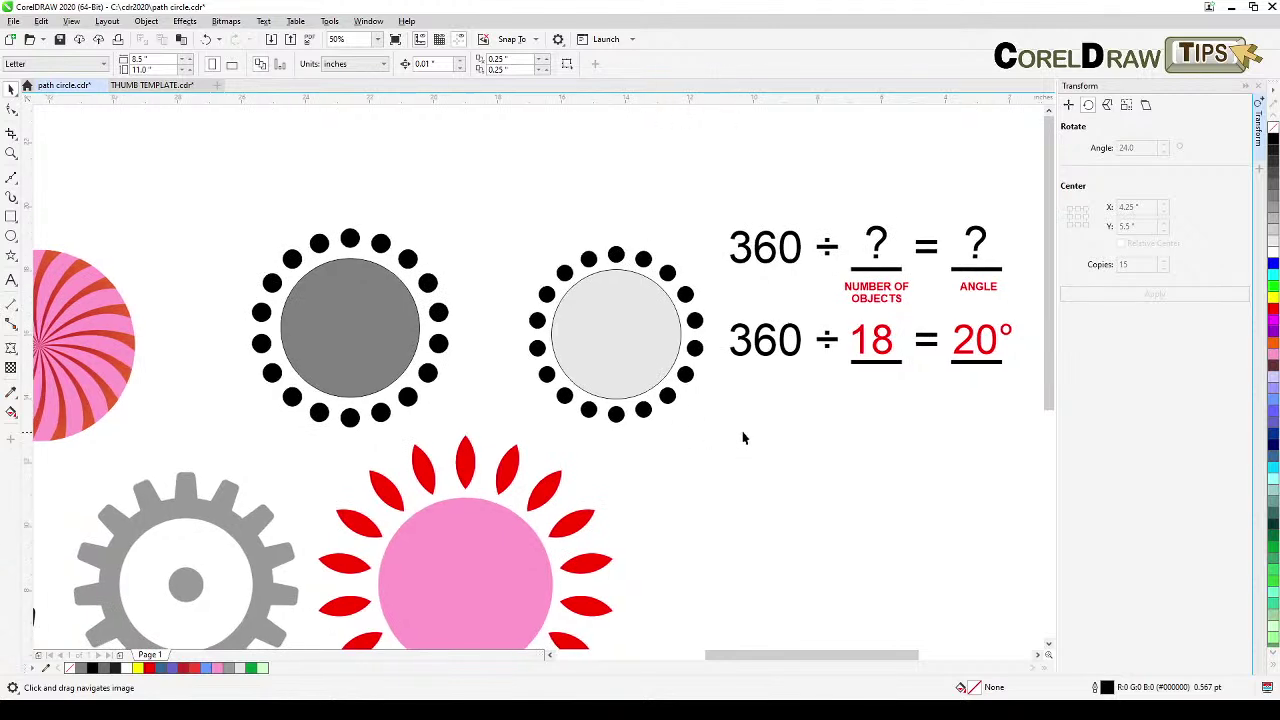